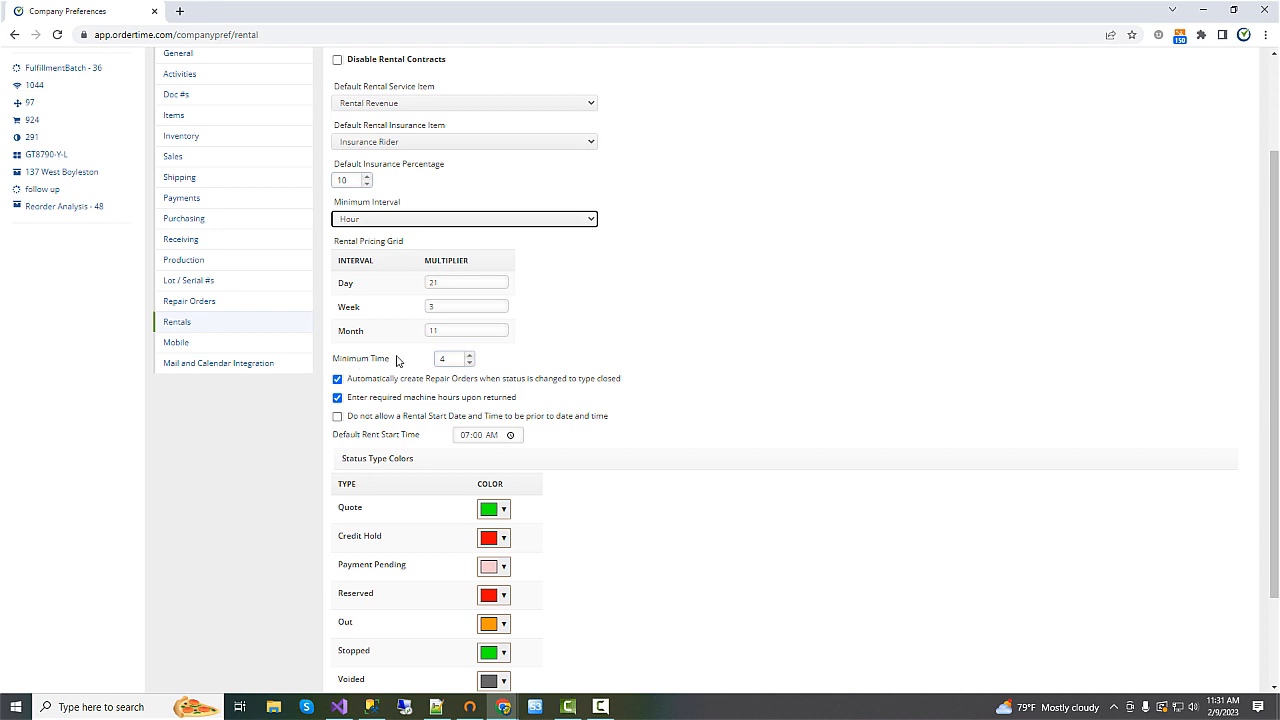
# Step: Set the minimum rental interval to Day in the rental preferences and enable the use of half days
pyautogui.click(397, 220)
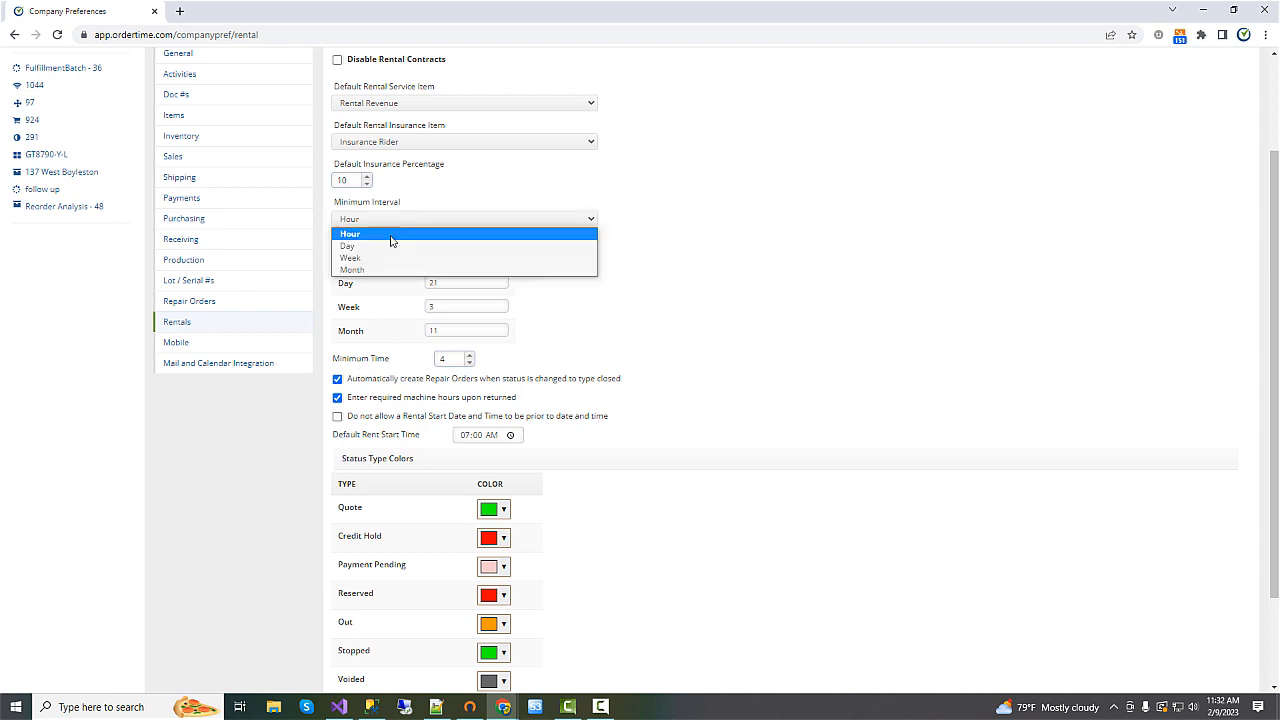
pyautogui.click(386, 247)
pyautogui.click(345, 335)
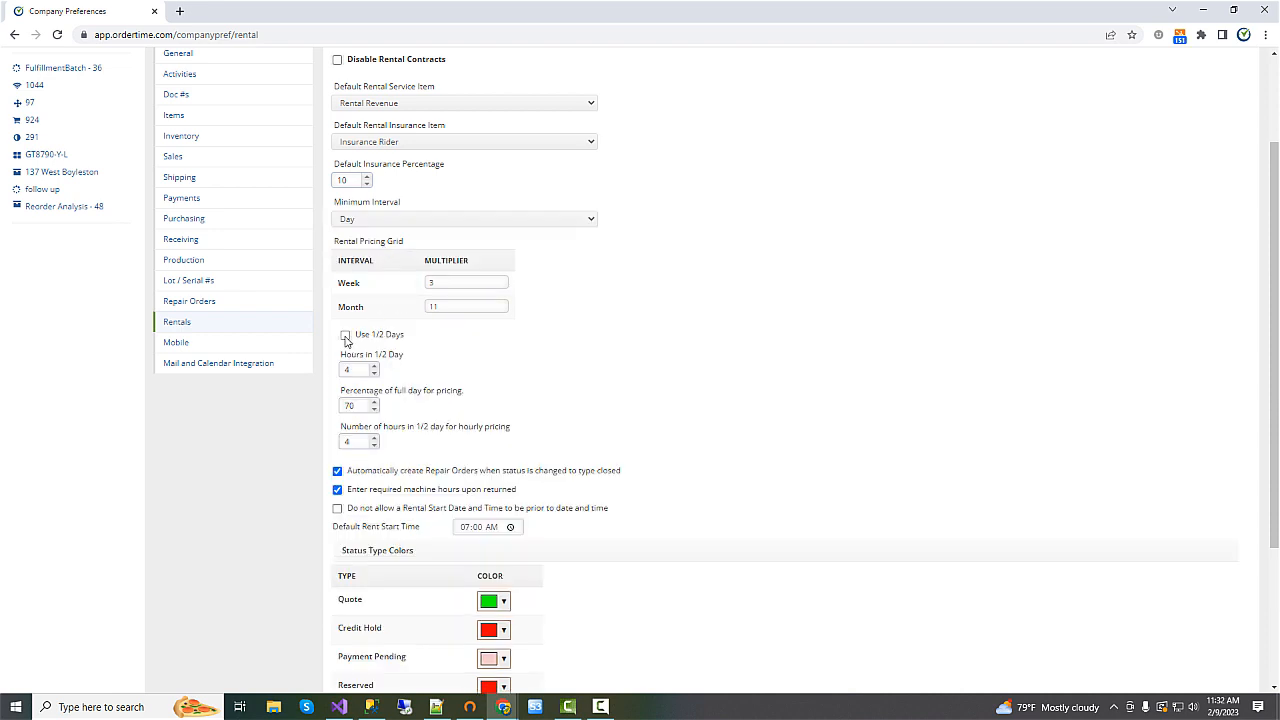
pyautogui.click(345, 336)
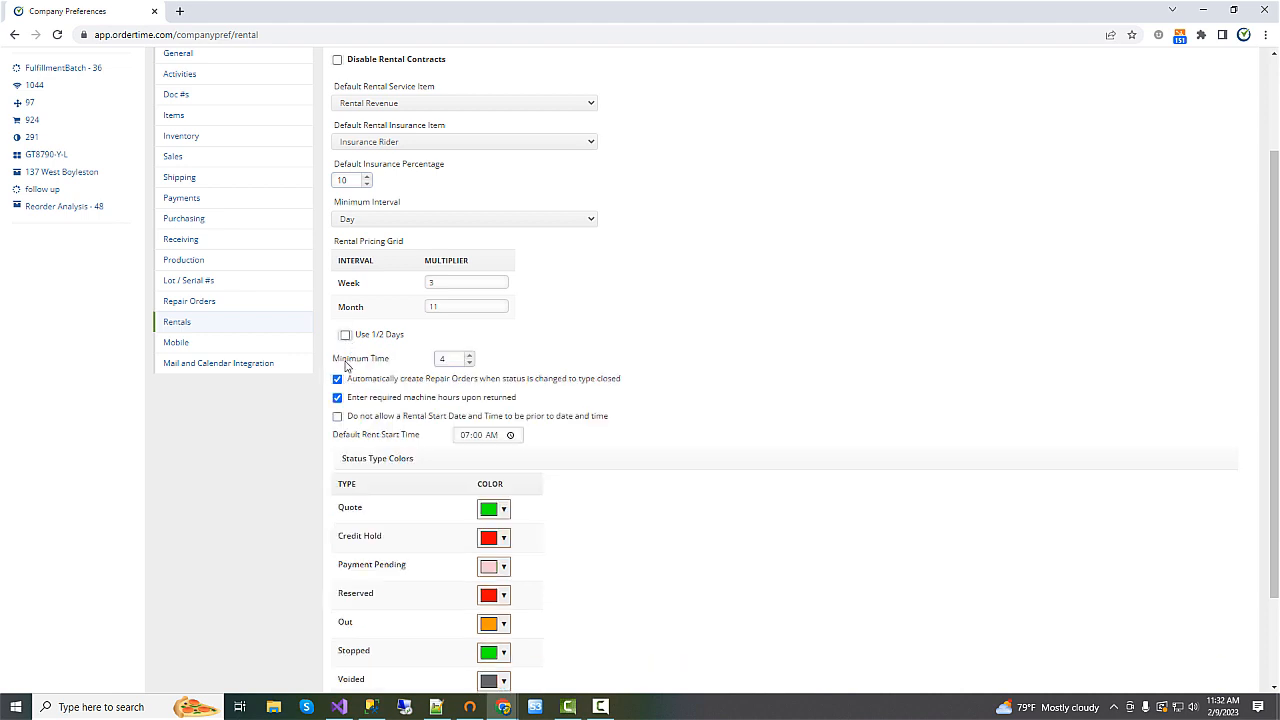
pyautogui.click(345, 336)
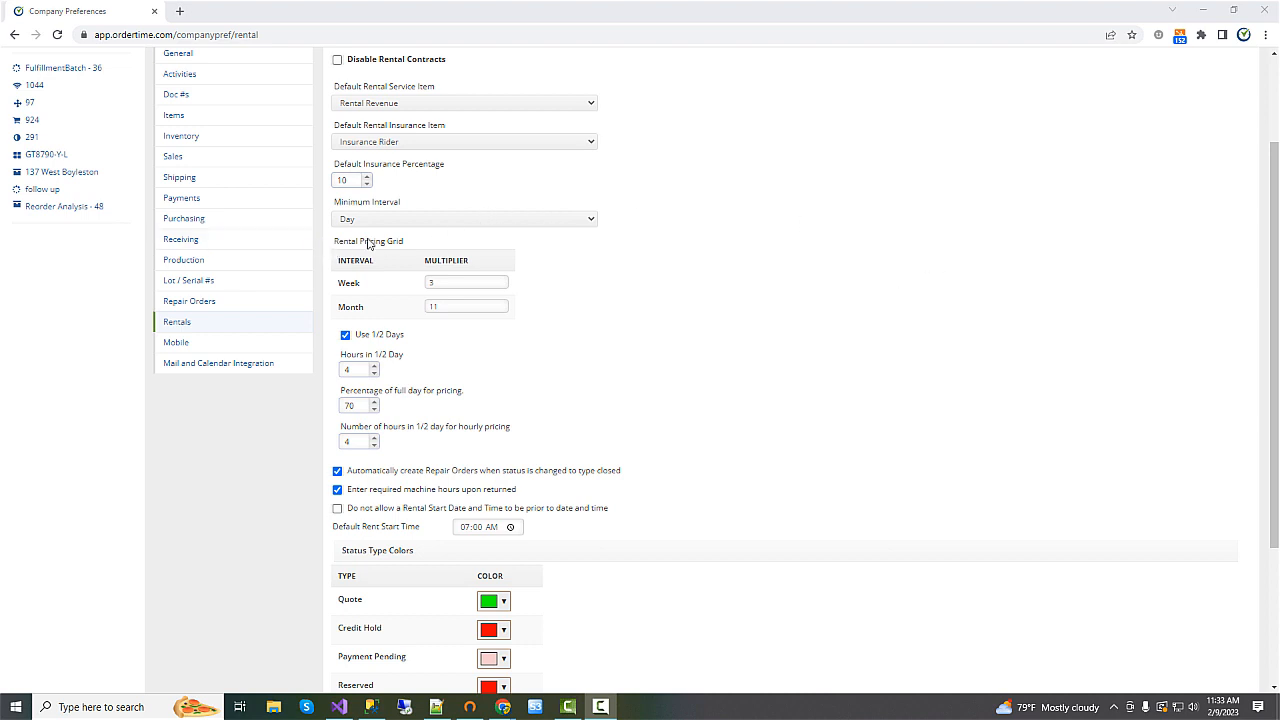
pyautogui.scroll(2, 677, 319)
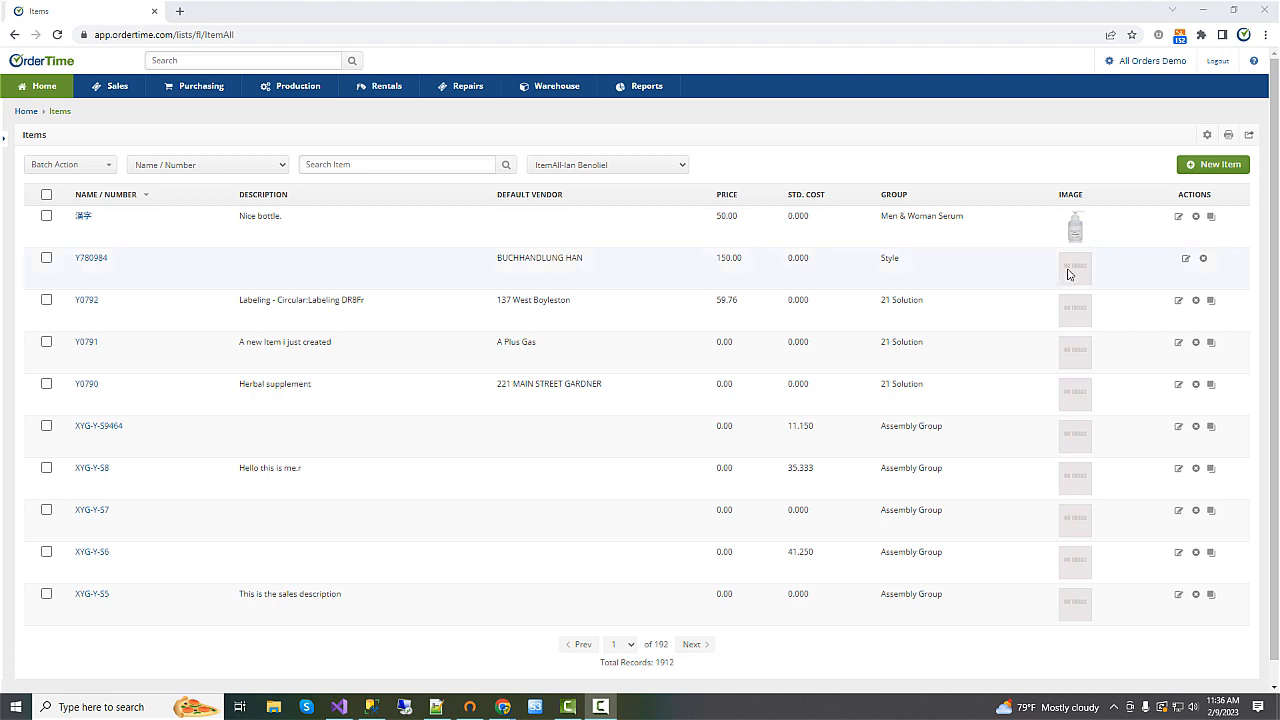
# Step: Start a new item in the Parts Group and name it BIG 02
pyautogui.click(1189, 166)
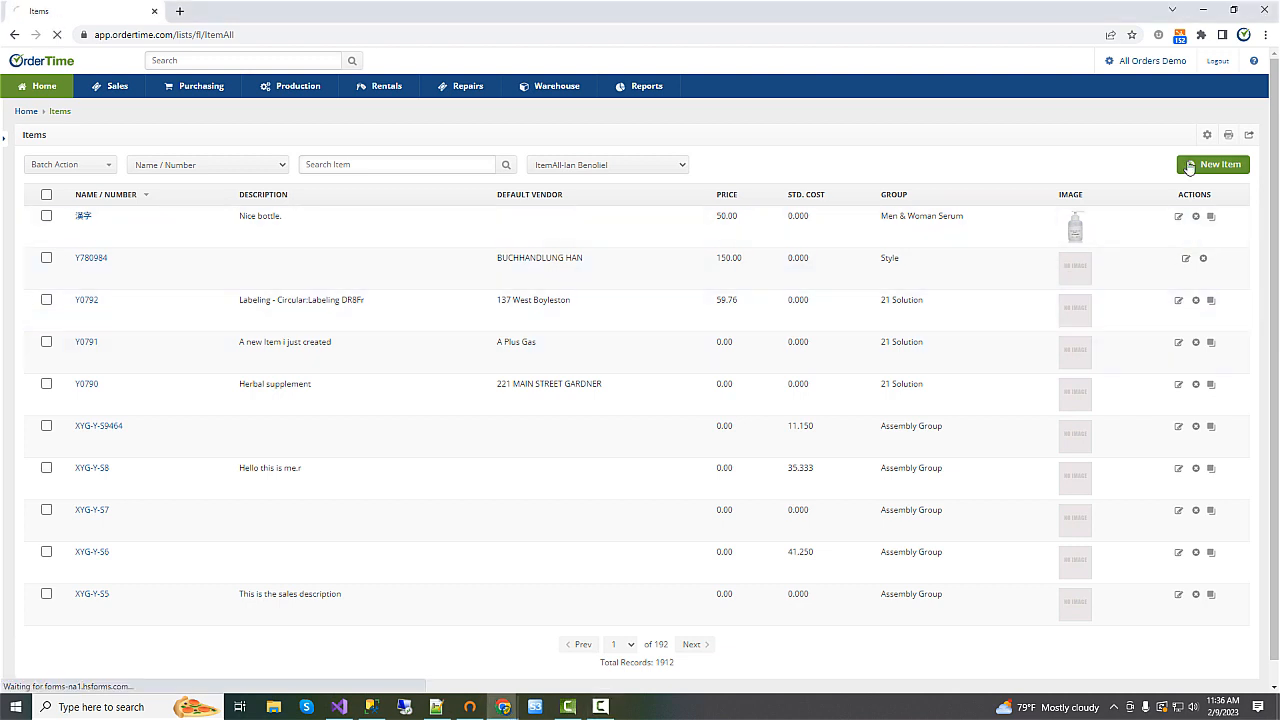
pyautogui.click(104, 183)
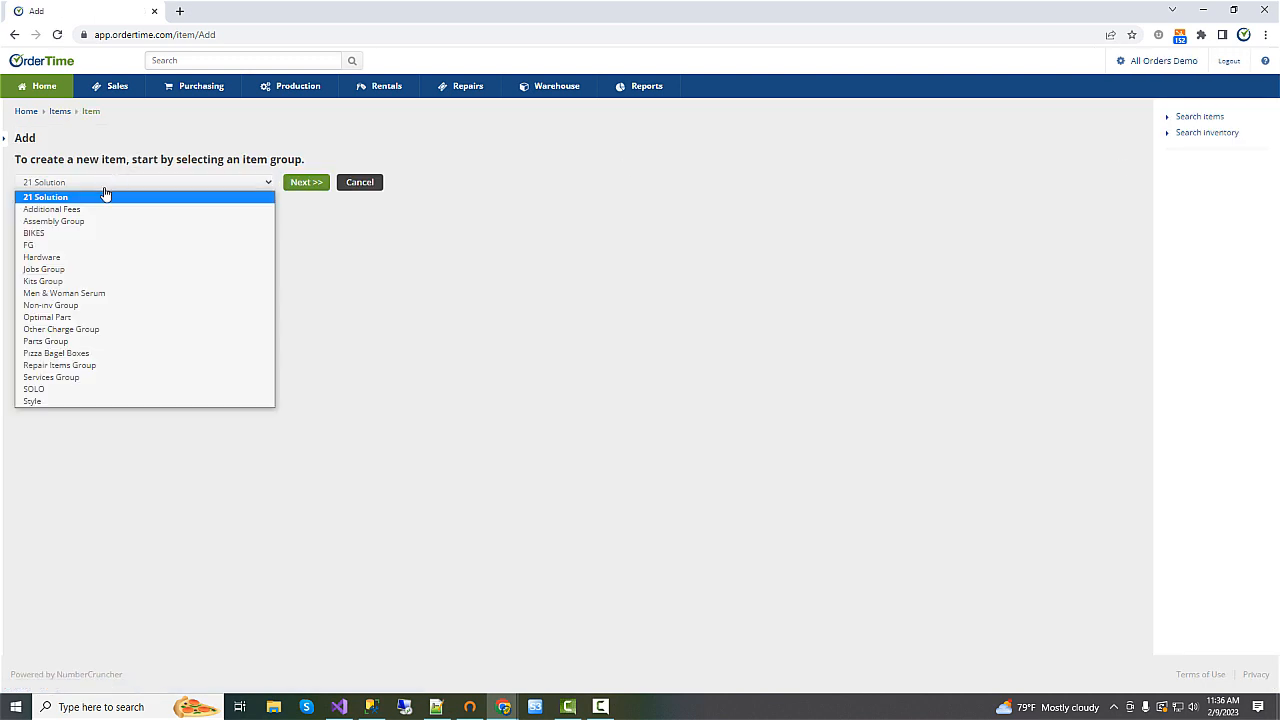
pyautogui.click(71, 341)
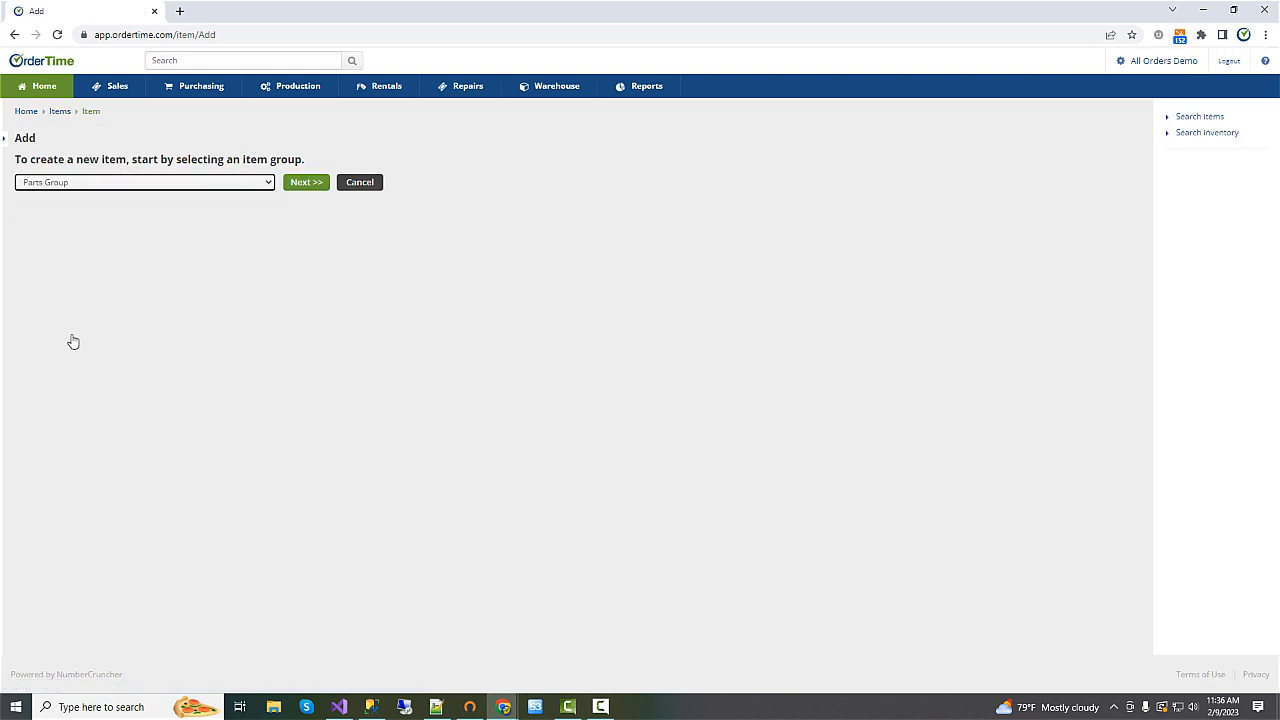
pyautogui.click(305, 187)
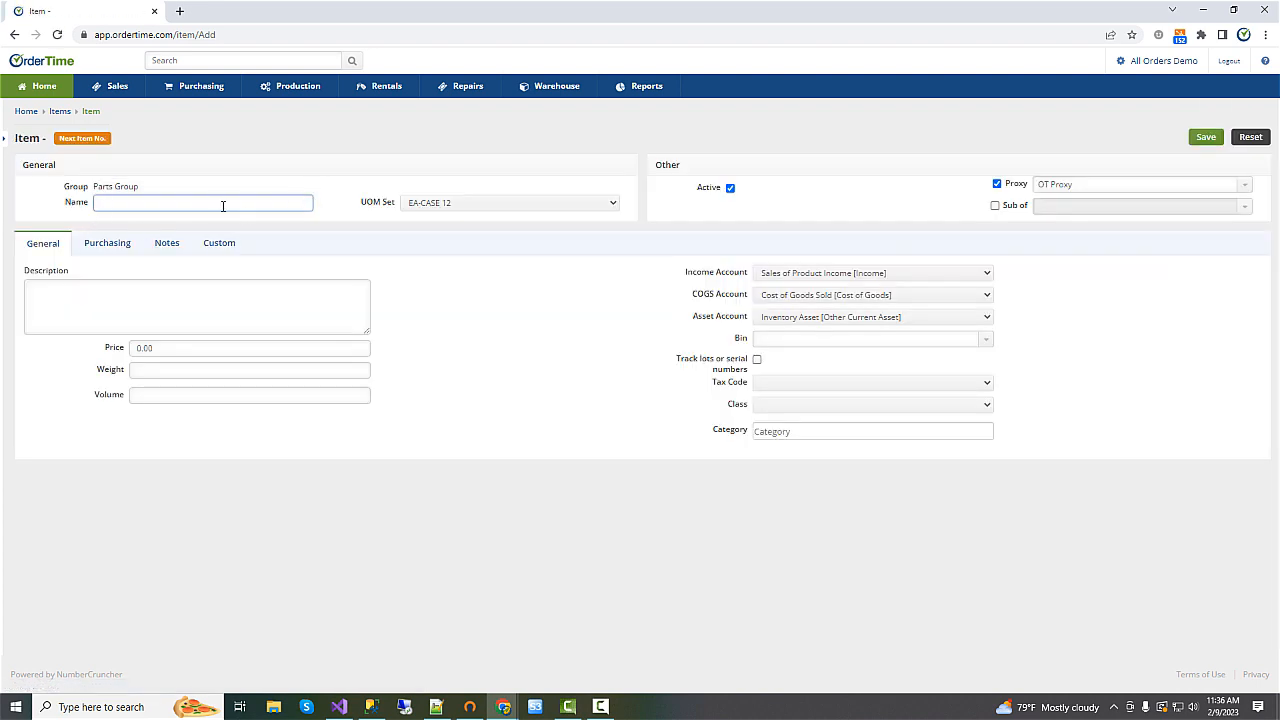
pyautogui.press('capslock')
pyautogui.write('B')
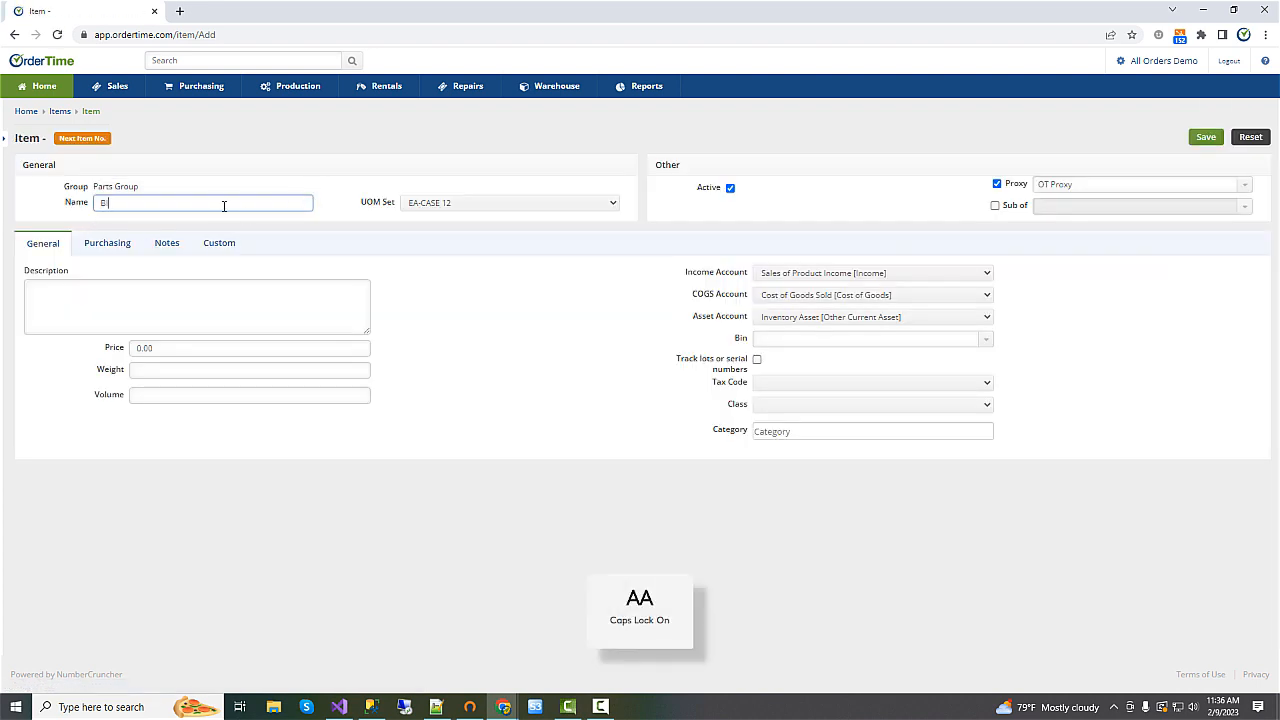
pyautogui.write('IG 02')
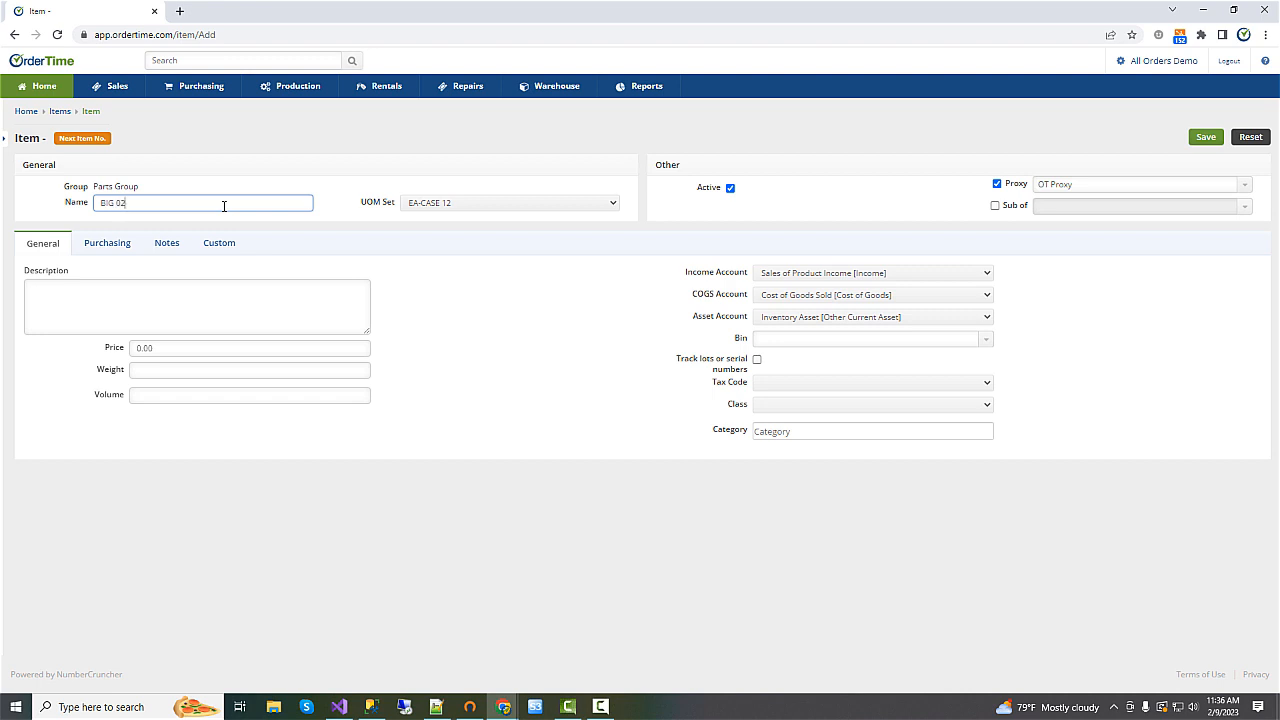
# Step: Enter the item description "A very big equipment."
pyautogui.click(157, 297)
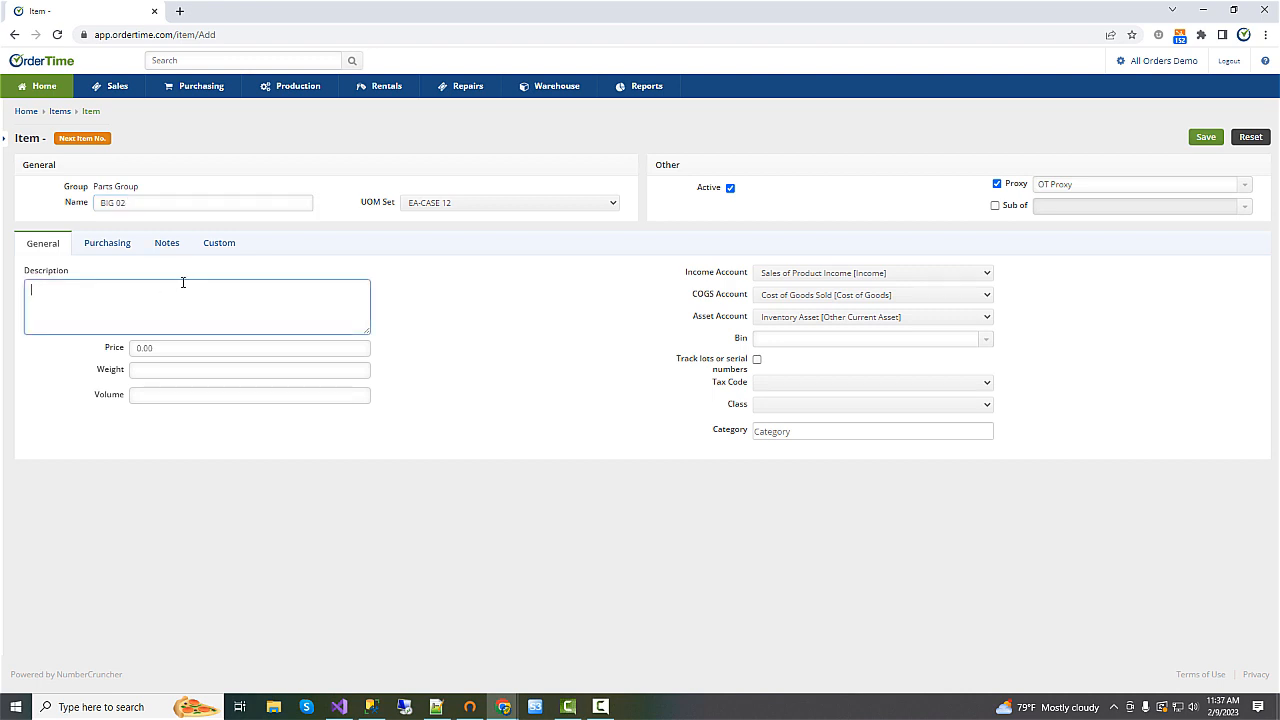
pyautogui.write('lARG')
pyautogui.press('BackSpace')
pyautogui.press('BackSpace')
pyautogui.press('BackSpace')
pyautogui.press('BackSpace')
pyautogui.press('capslock')
pyautogui.write('A very big equipment.')
# Step: Set the item's price to 1500 and its standard cost to 750
pyautogui.press('Tab')
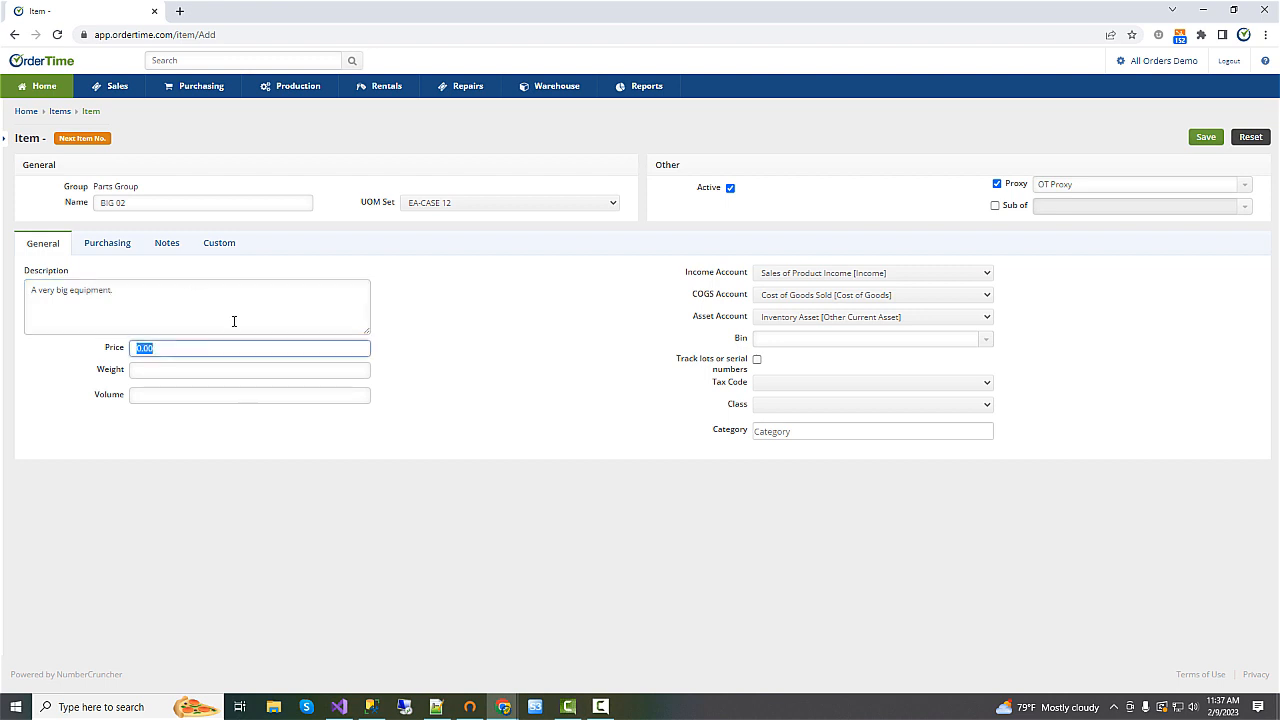
pyautogui.write('1500')
pyautogui.click(120, 241)
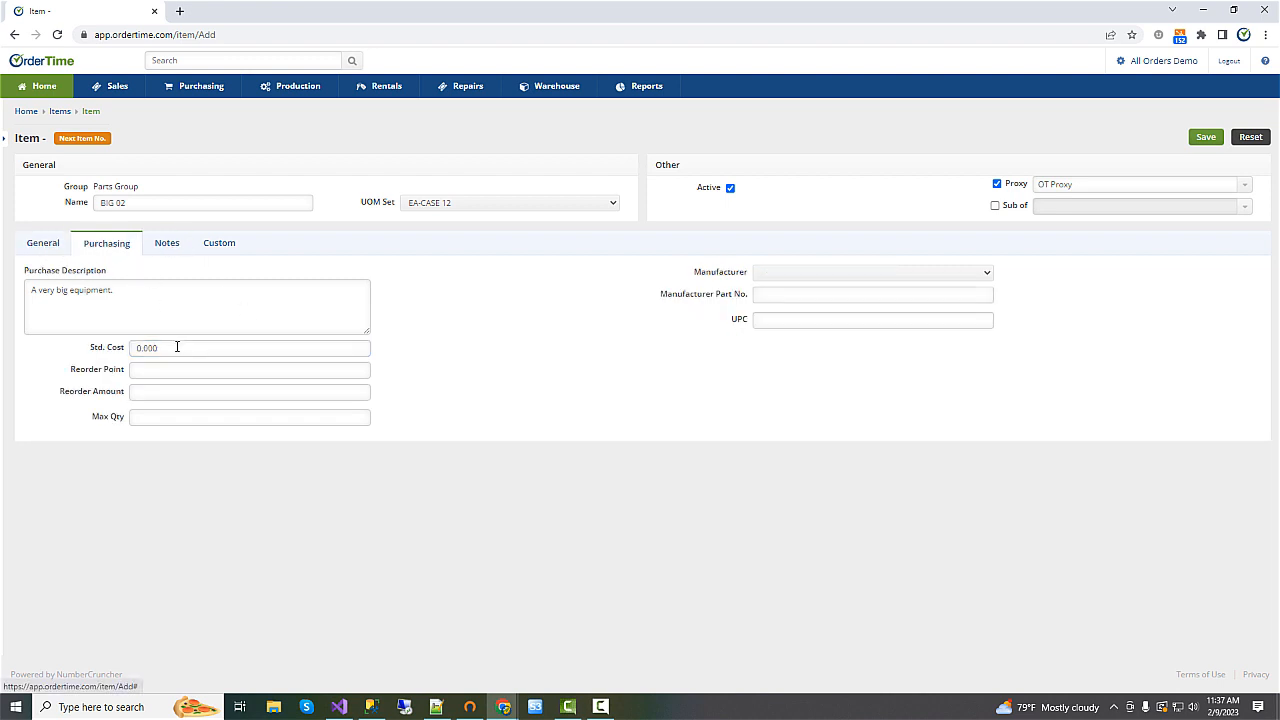
pyautogui.click(134, 352)
pyautogui.write('750')
pyautogui.press('Tab')
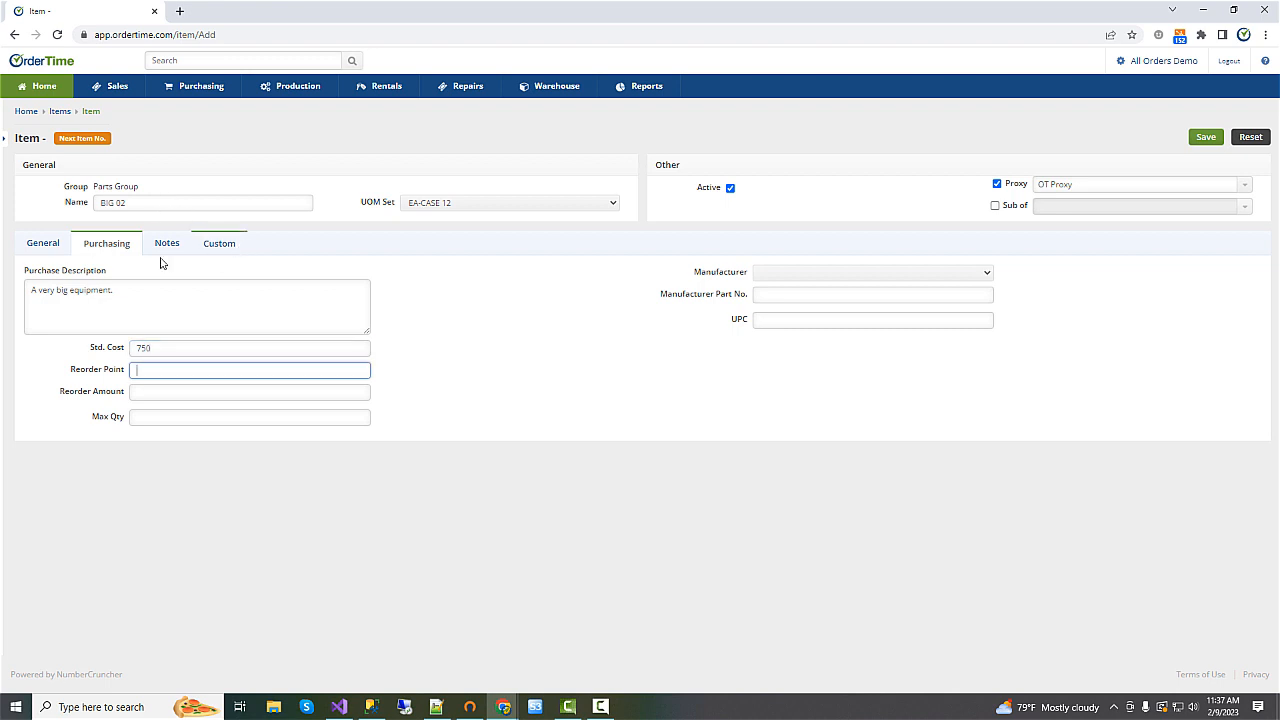
# Step: Turn on lot or serial number tracking for the item and mark it as available for rent
pyautogui.click(37, 248)
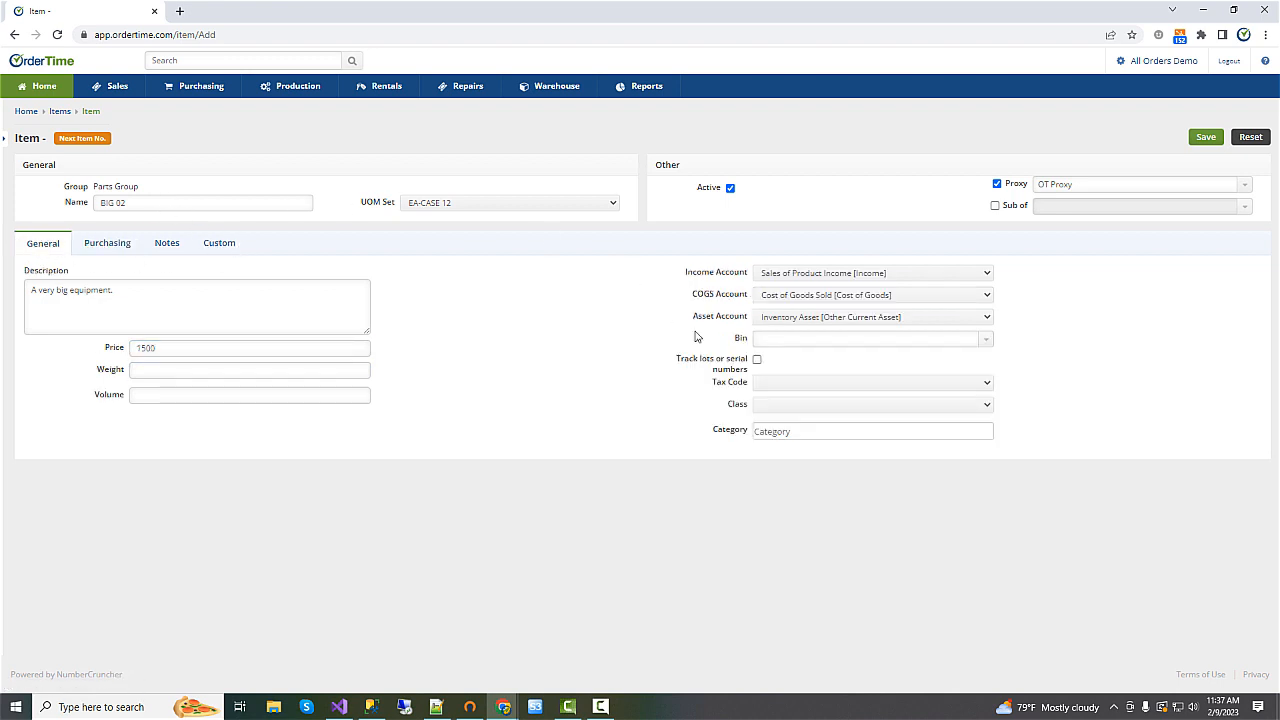
pyautogui.click(757, 360)
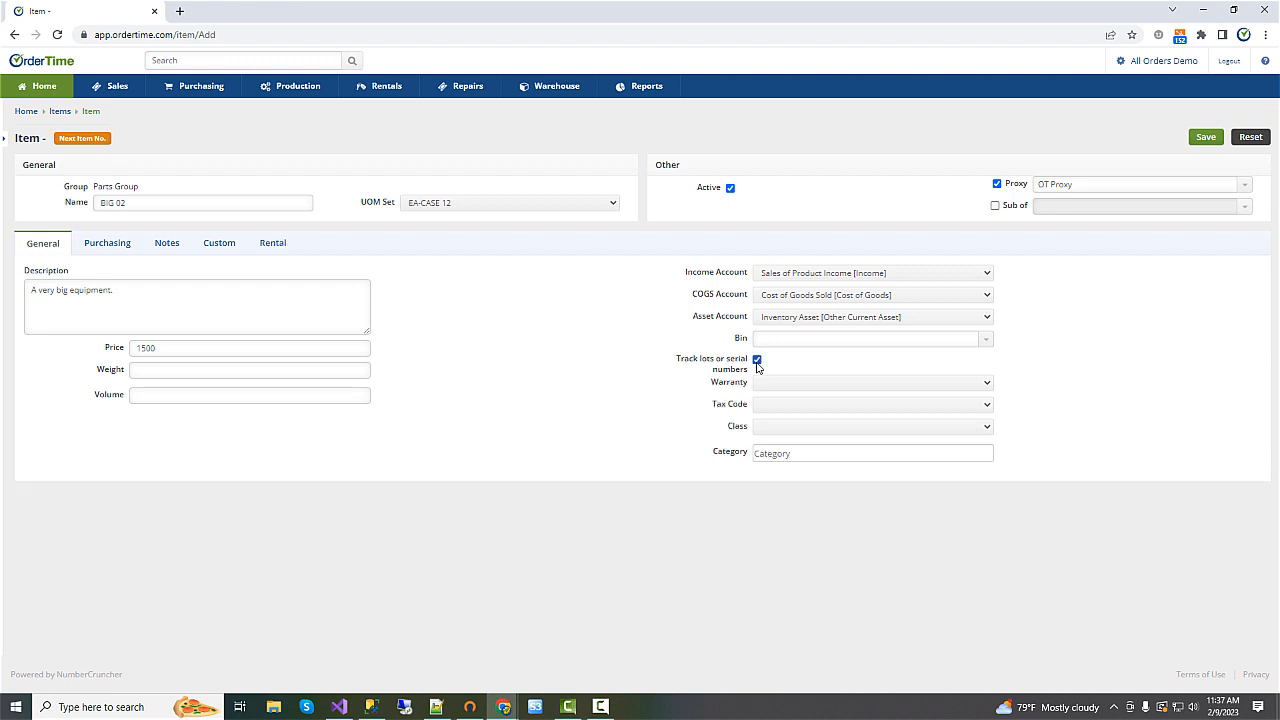
pyautogui.click(266, 251)
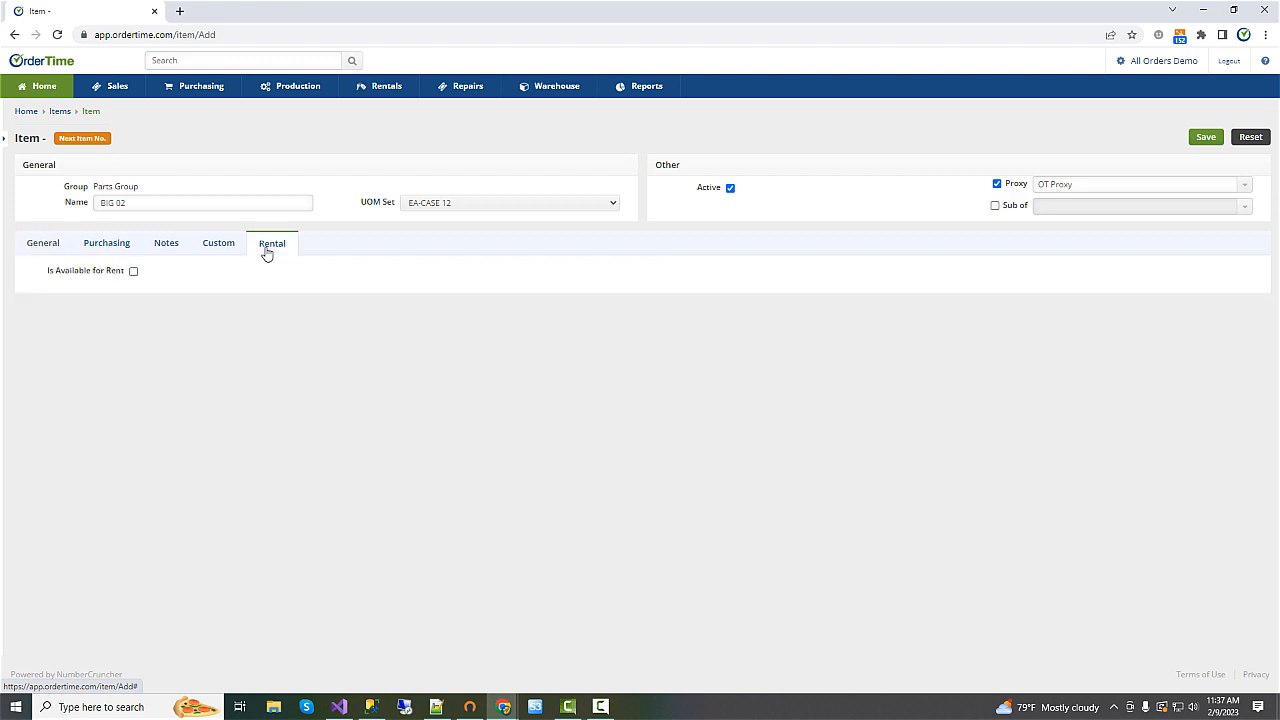
pyautogui.click(133, 271)
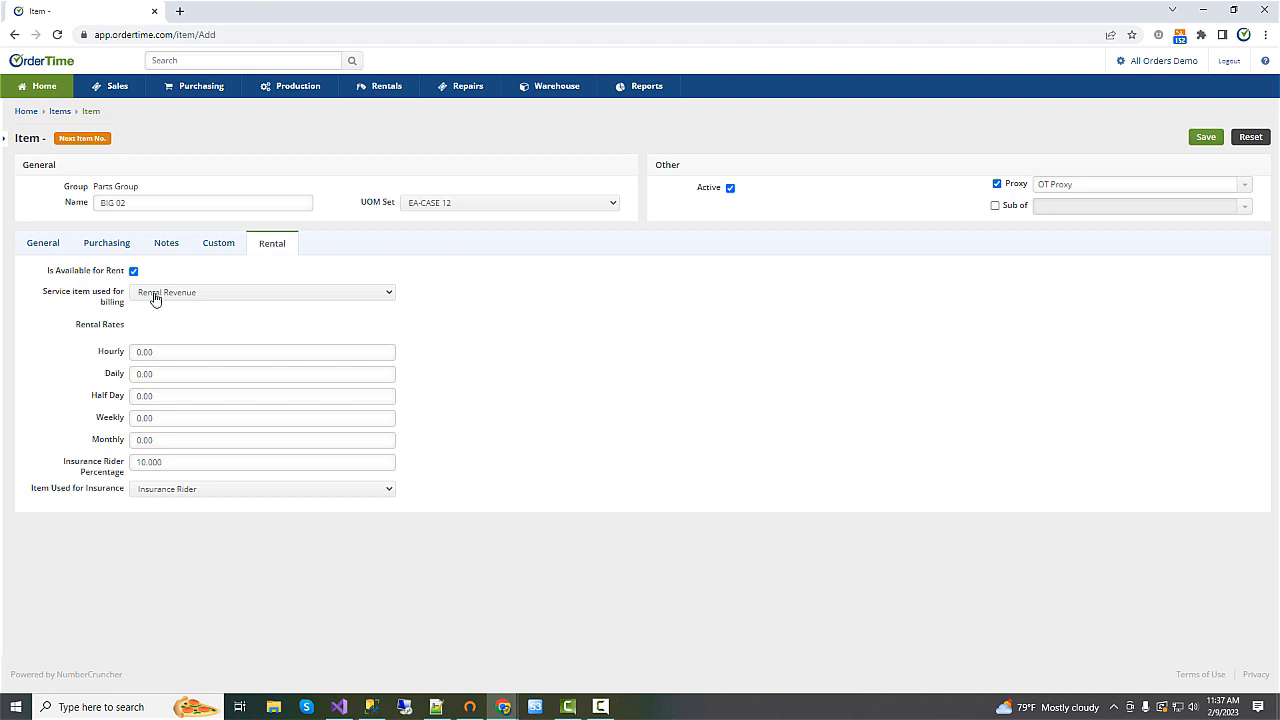
pyautogui.click(170, 493)
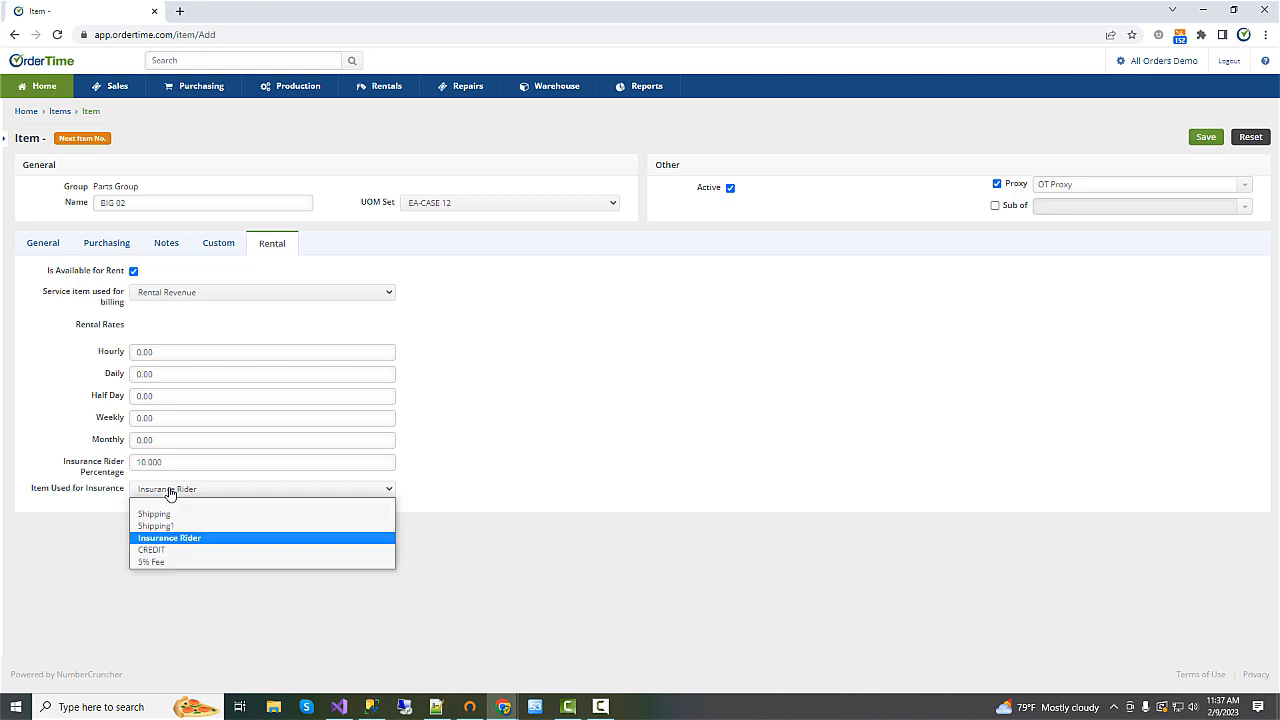
pyautogui.click(170, 491)
pyautogui.click(188, 294)
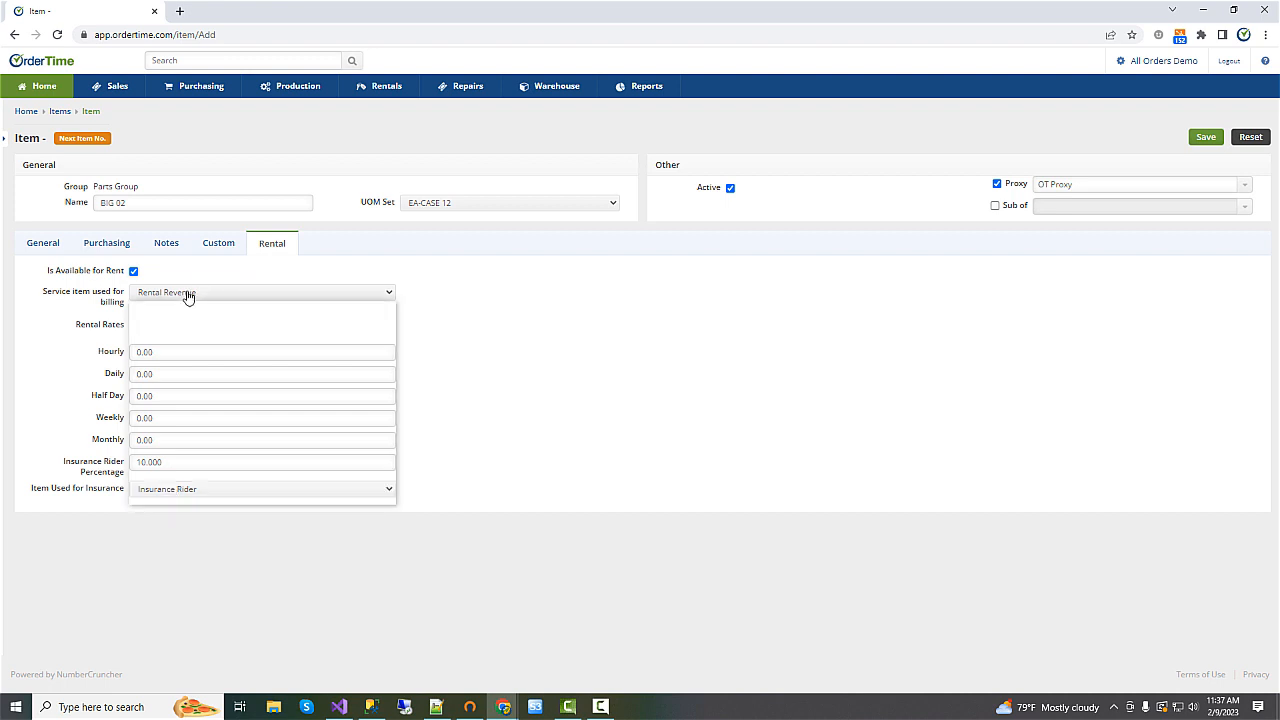
pyautogui.click(188, 294)
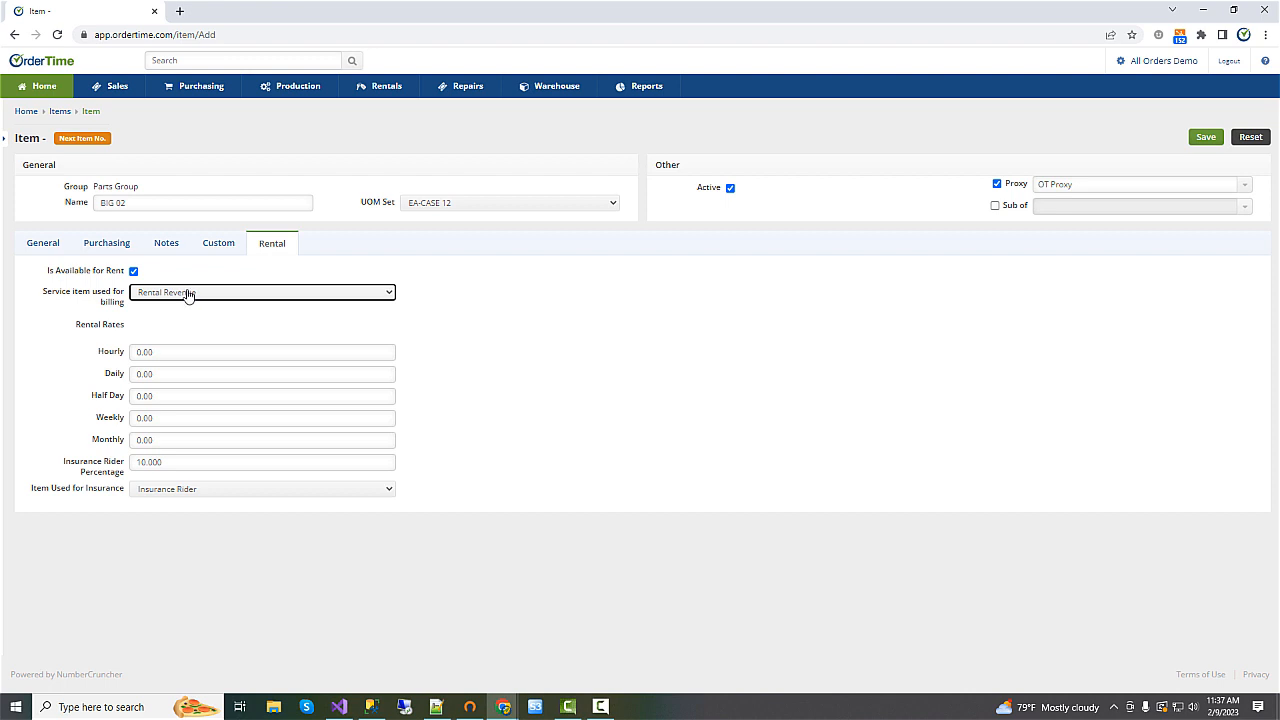
# Step: Set the item's daily rental rate to 150 and its weekly rate to 455
pyautogui.click(170, 373)
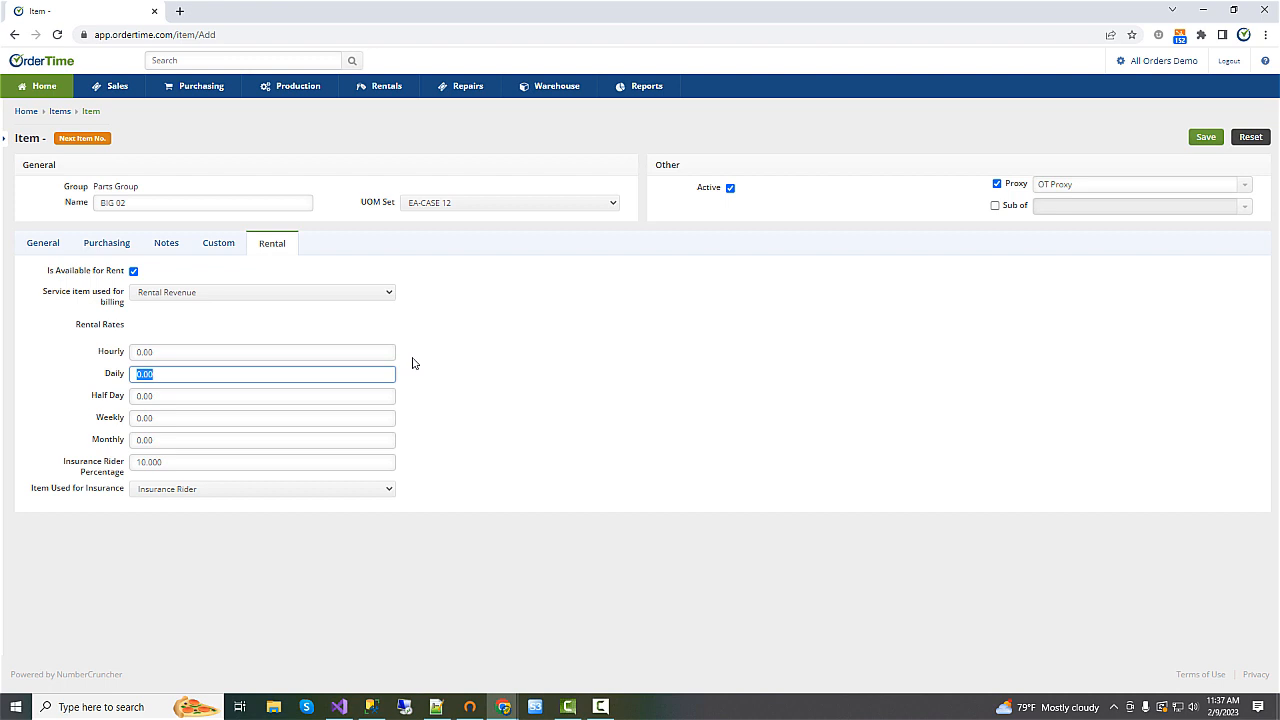
pyautogui.write('150')
pyautogui.press('Tab')
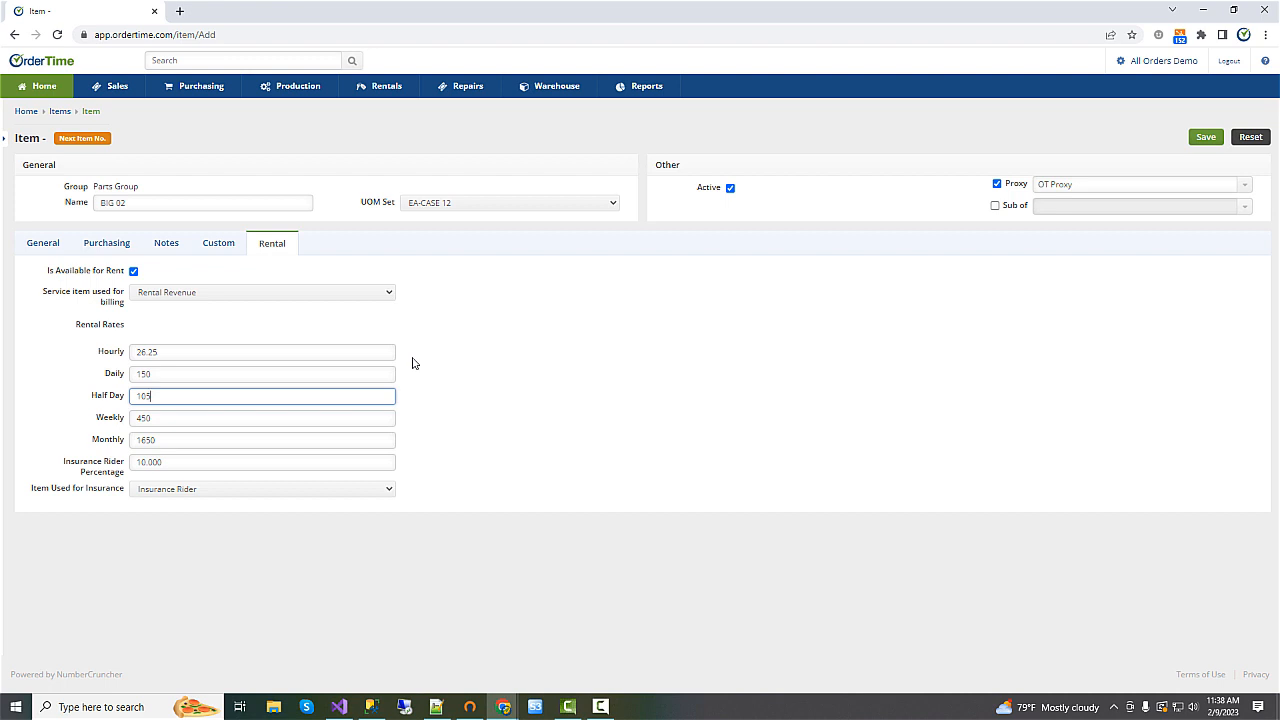
pyautogui.click(150, 417)
pyautogui.write('5')
pyautogui.click(172, 440)
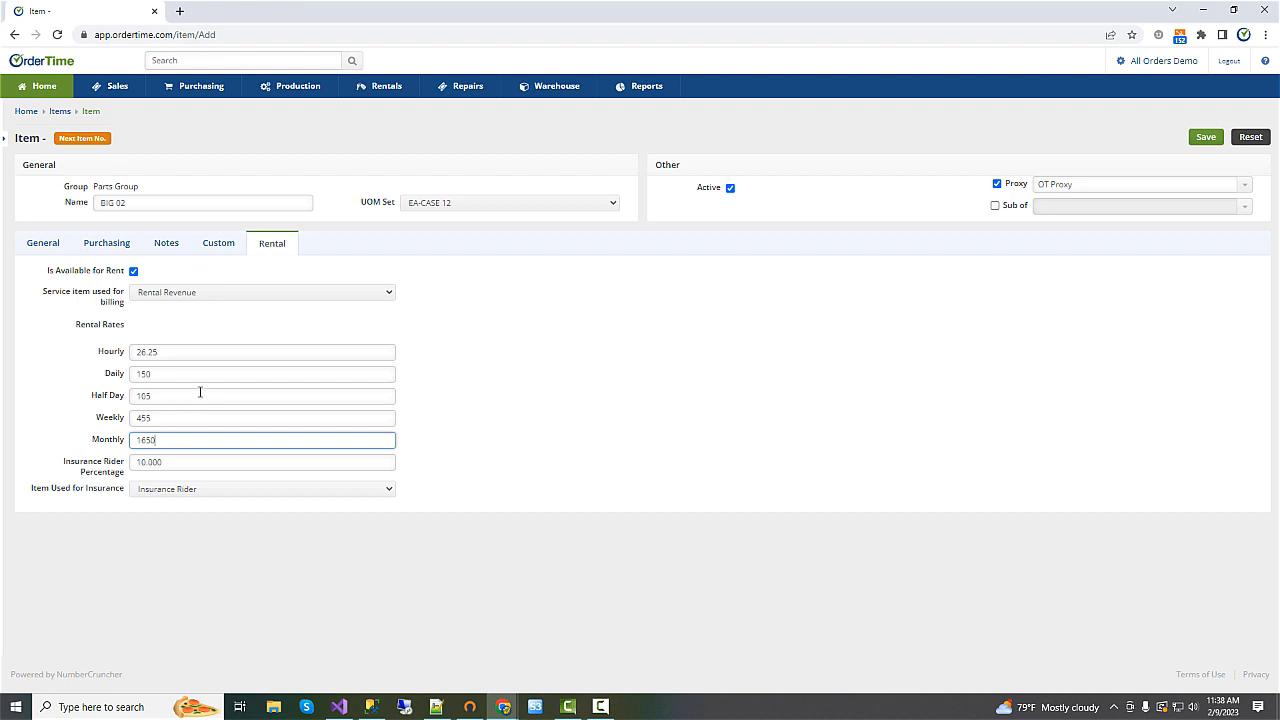
# Step: Set the daily rental rate to 180, let the other rates recalculate, and save the item
pyautogui.click(155, 375)
pyautogui.moveTo(155, 375); pyautogui.dragTo(120, 373)
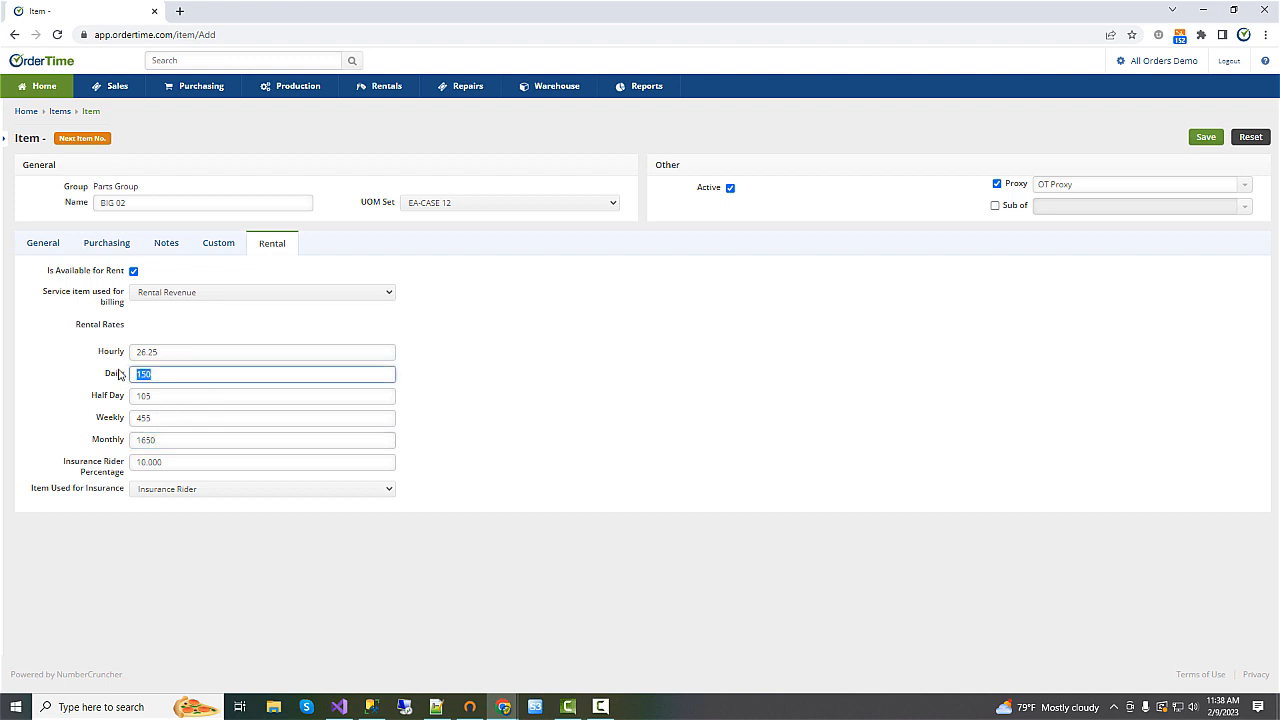
pyautogui.write('180')
pyautogui.press('Tab')
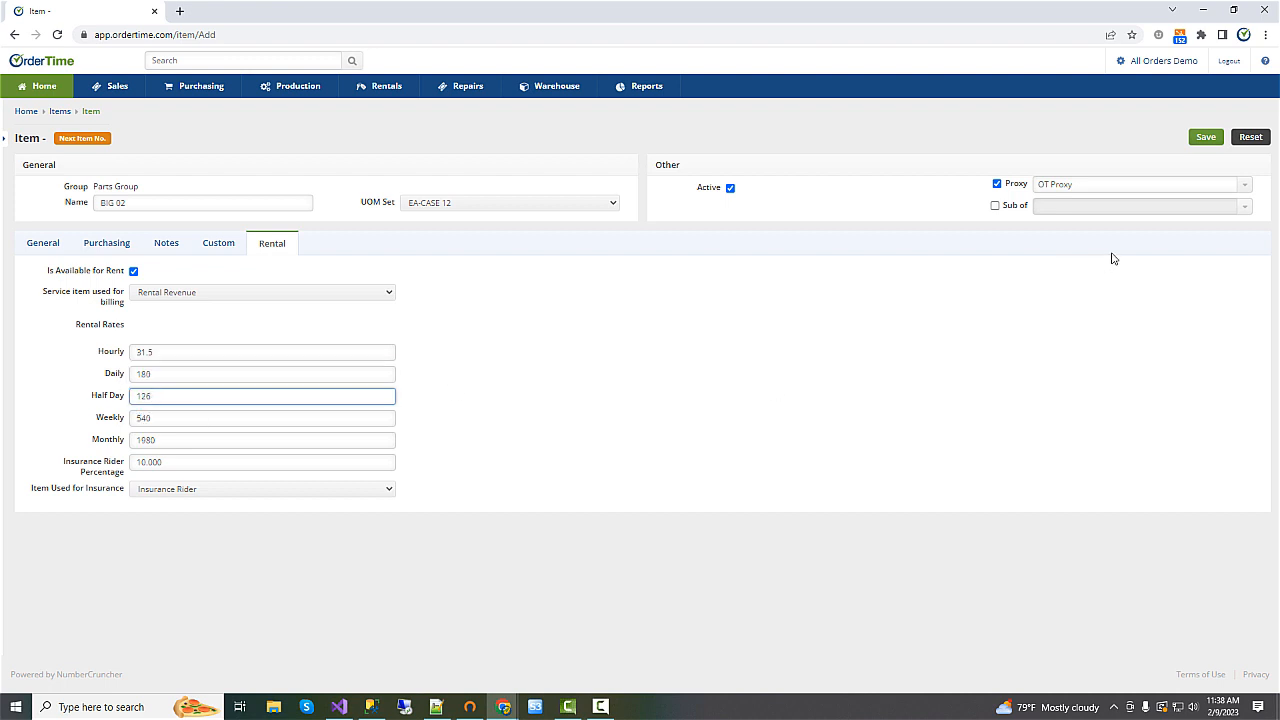
pyautogui.click(1209, 141)
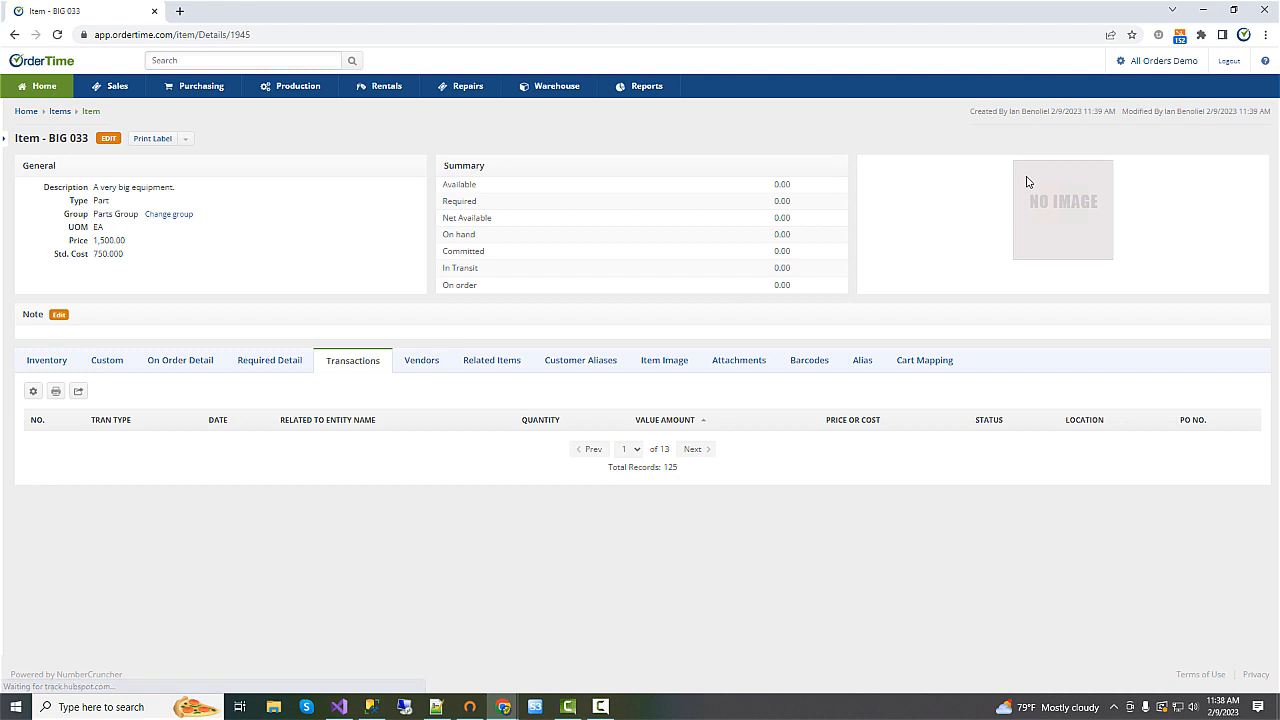
# Step: View the saved item's inventory records and show the list of recent records
pyautogui.click(39, 367)
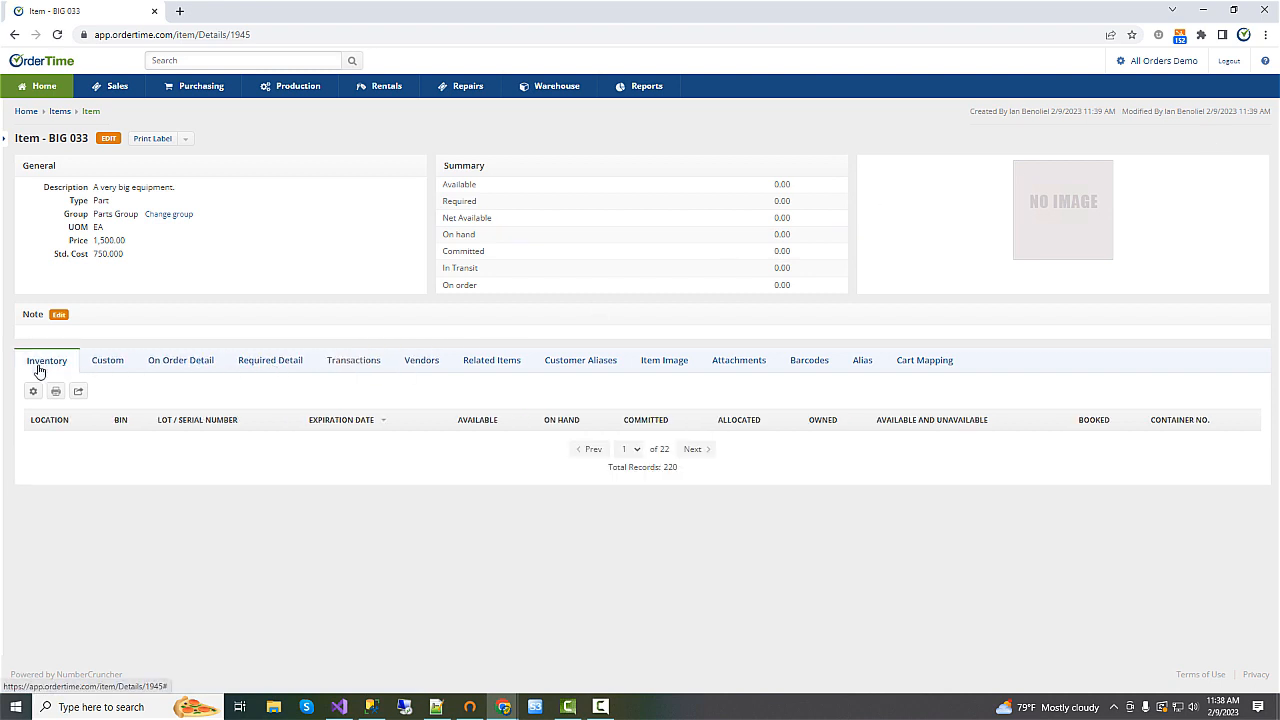
pyautogui.click(4, 139)
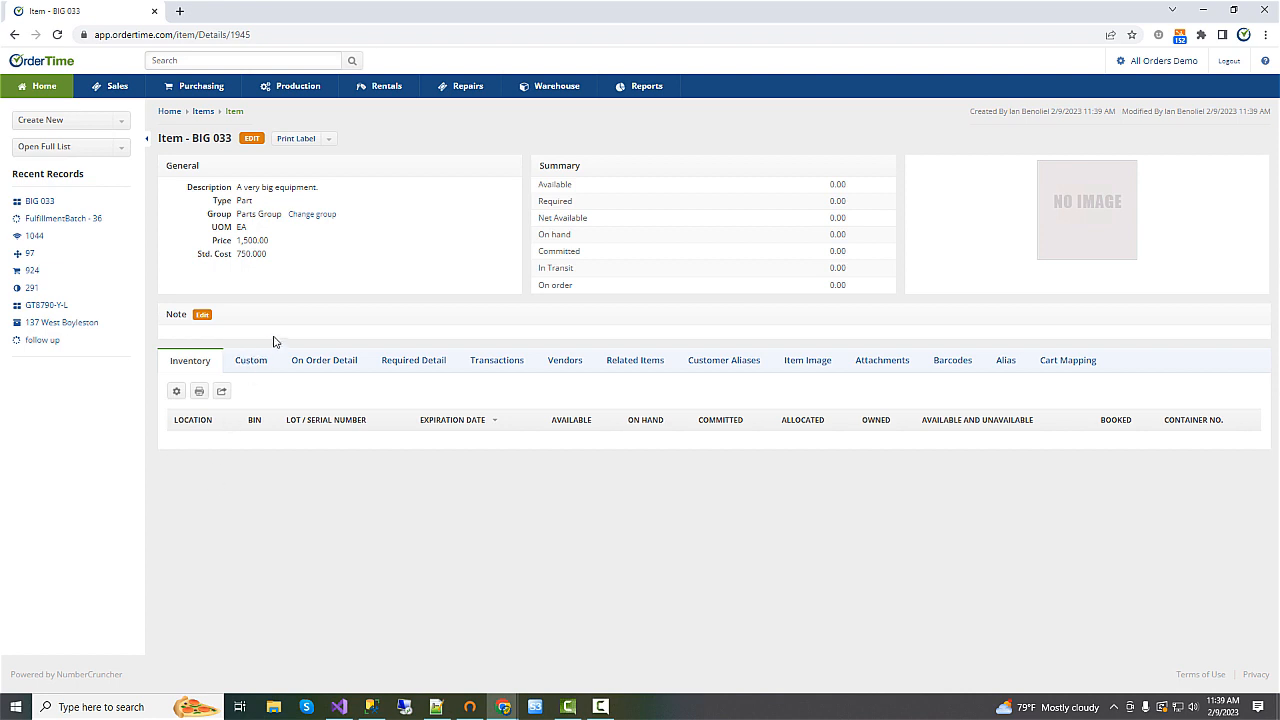
# Step: Create and save a new inventory adjustment for location HQ with the account Labor Applied
pyautogui.click(556, 92)
pyautogui.click(391, 208)
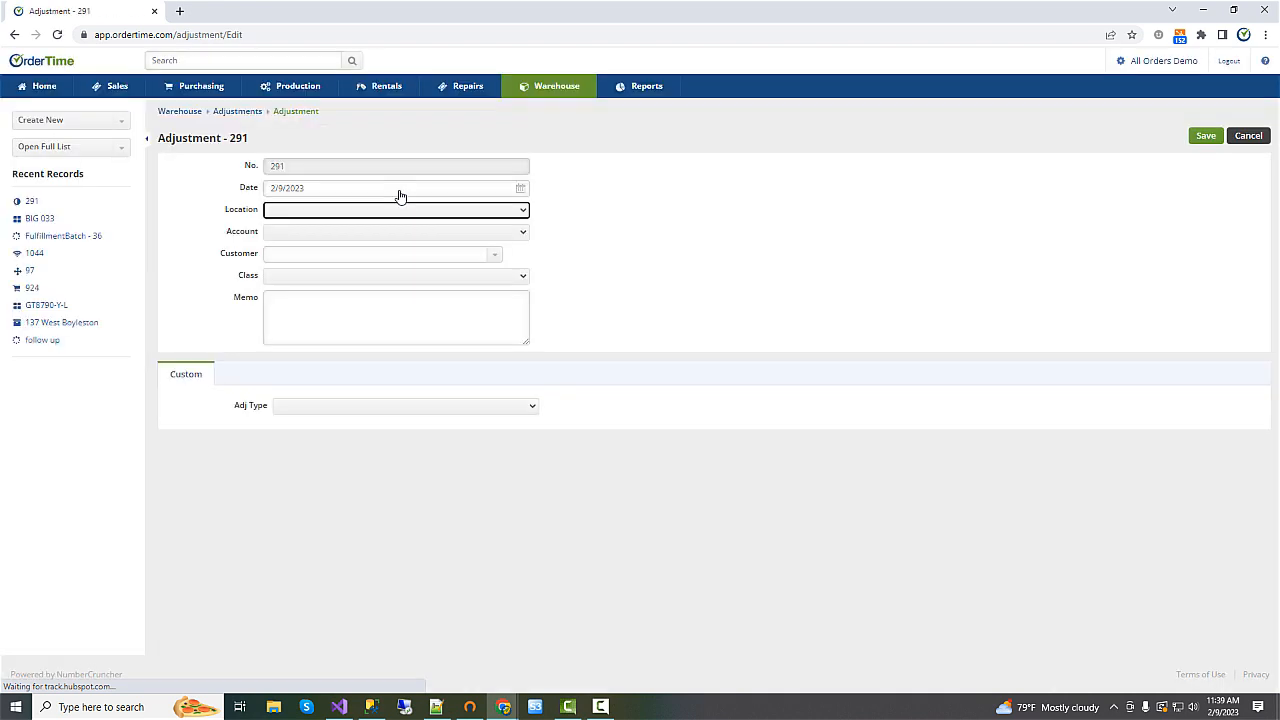
pyautogui.click(317, 212)
pyautogui.click(298, 235)
pyautogui.click(297, 235)
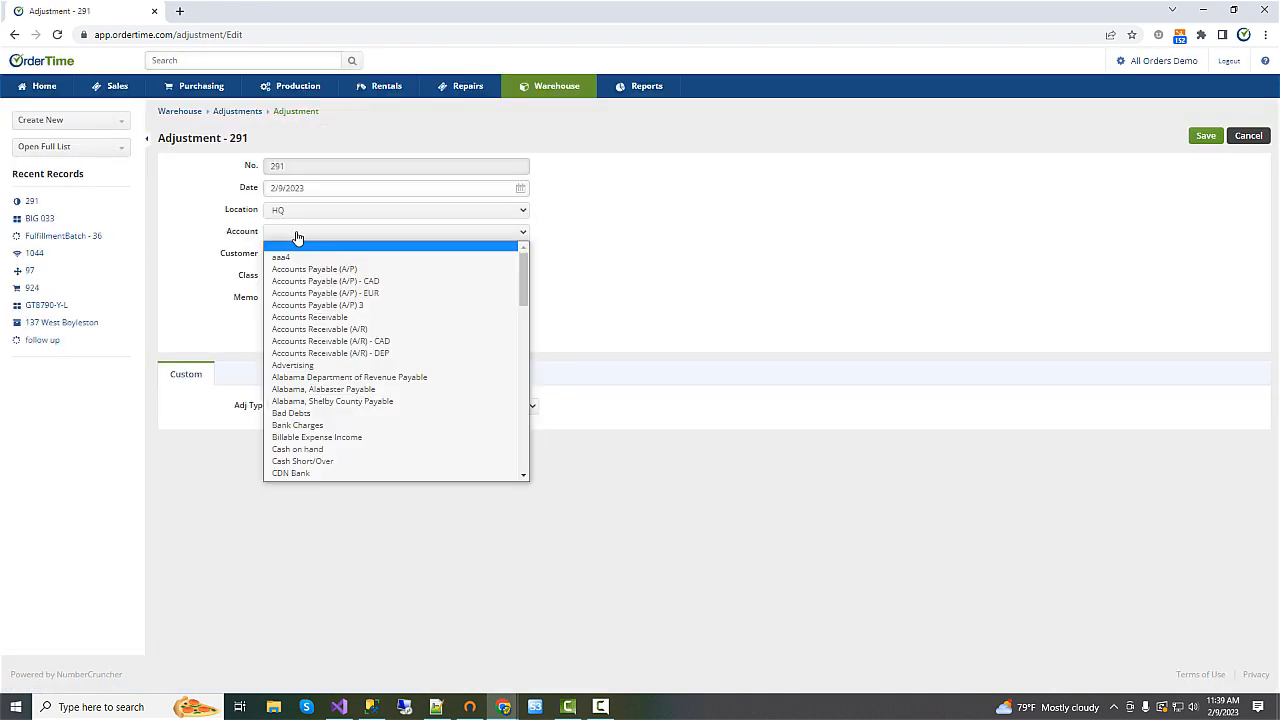
pyautogui.scroll(-3, 386, 337)
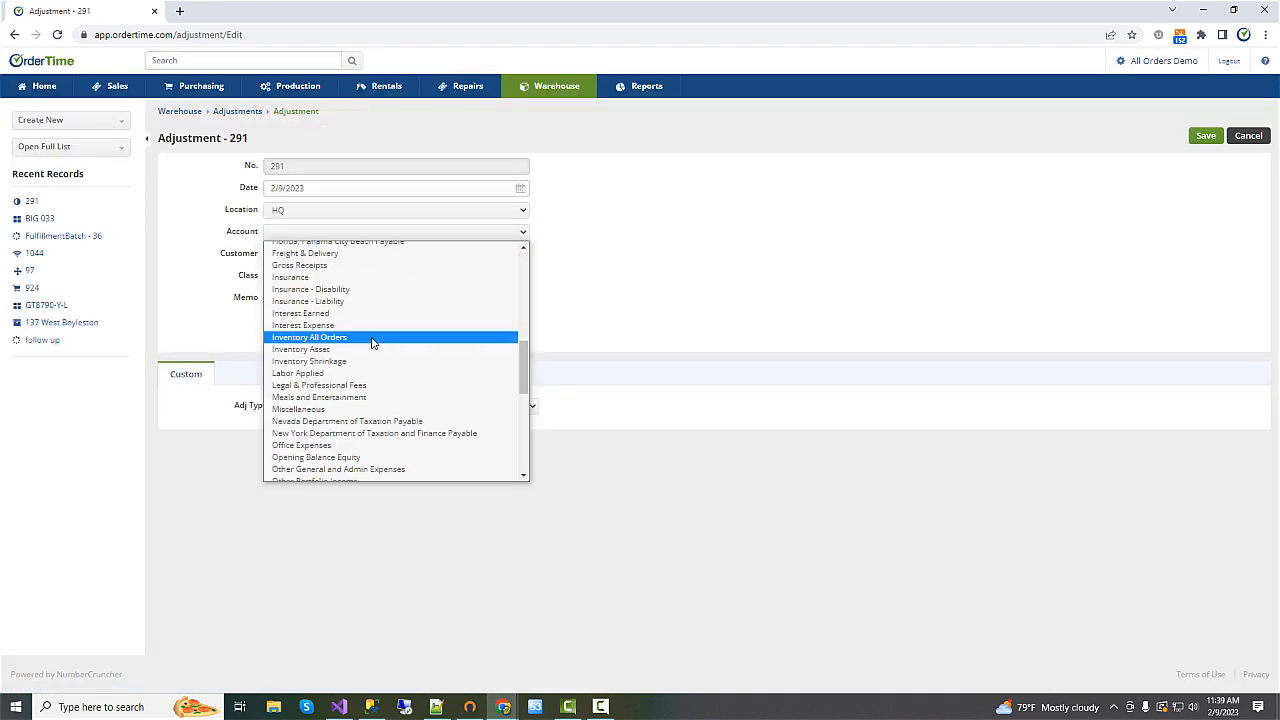
pyautogui.click(316, 373)
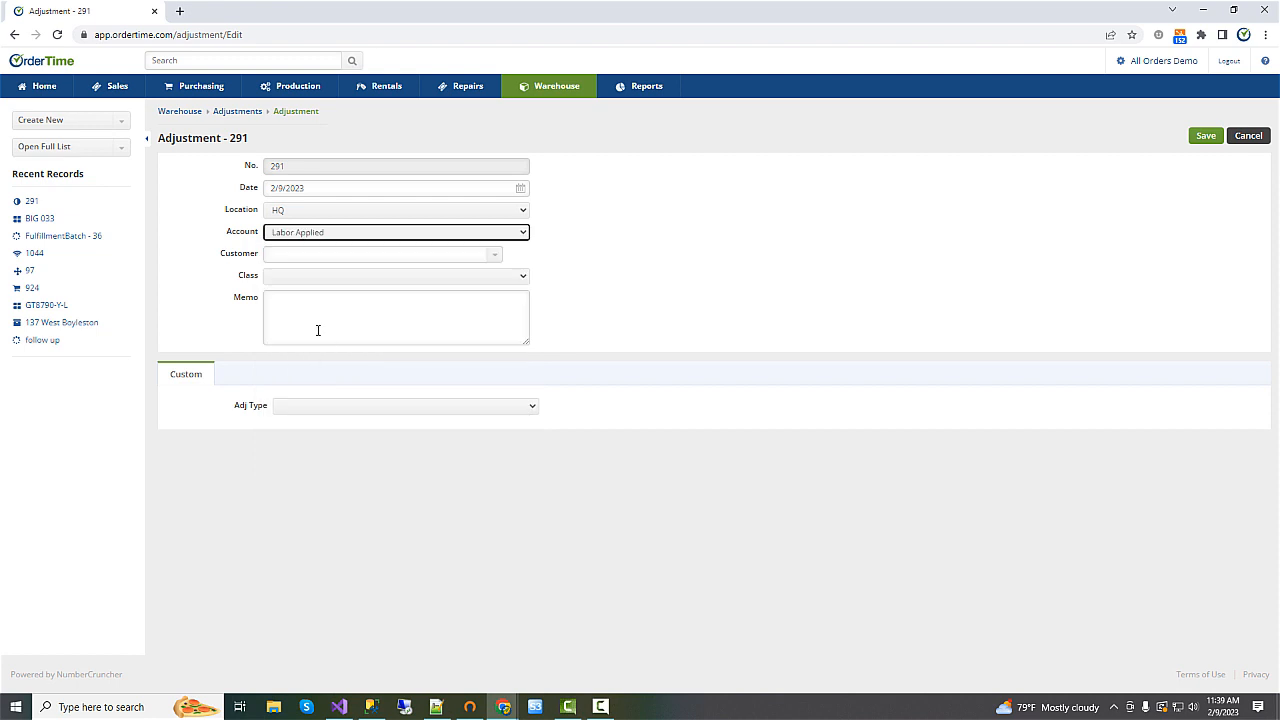
pyautogui.click(1205, 135)
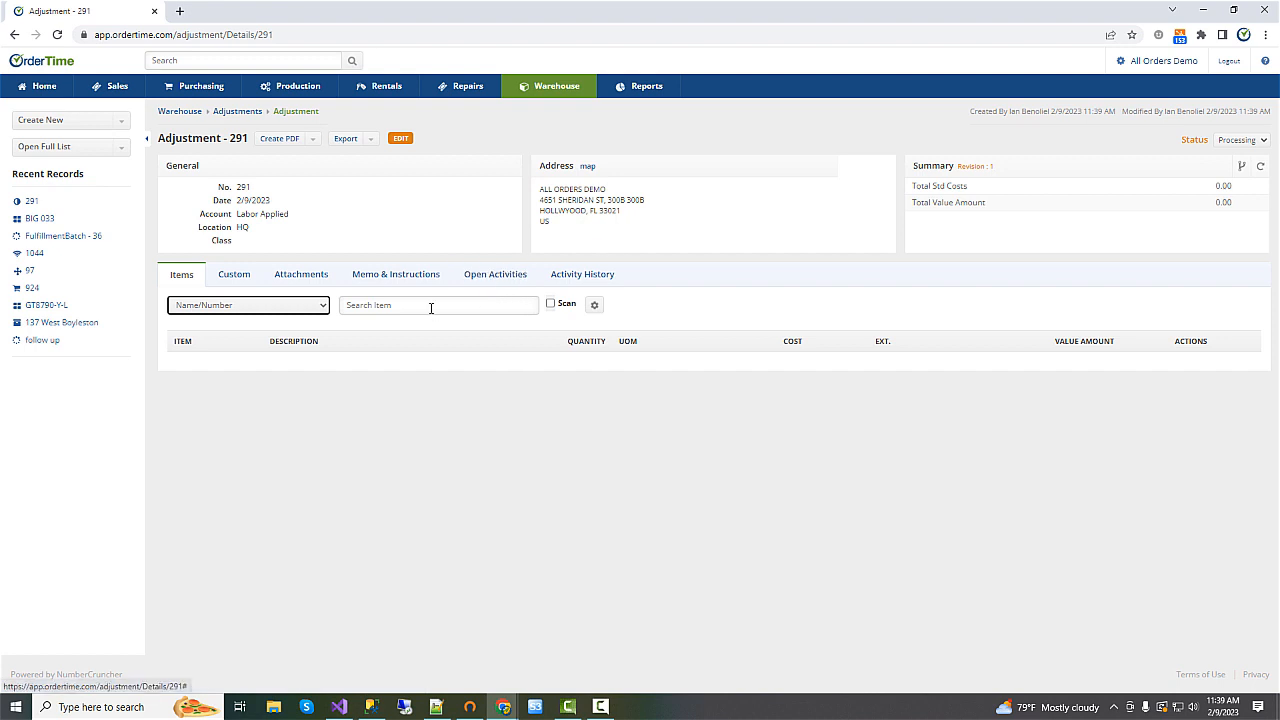
# Step: Add item BIG 033 to the adjustment and show the line's lot/serial number entries
pyautogui.write('bi')
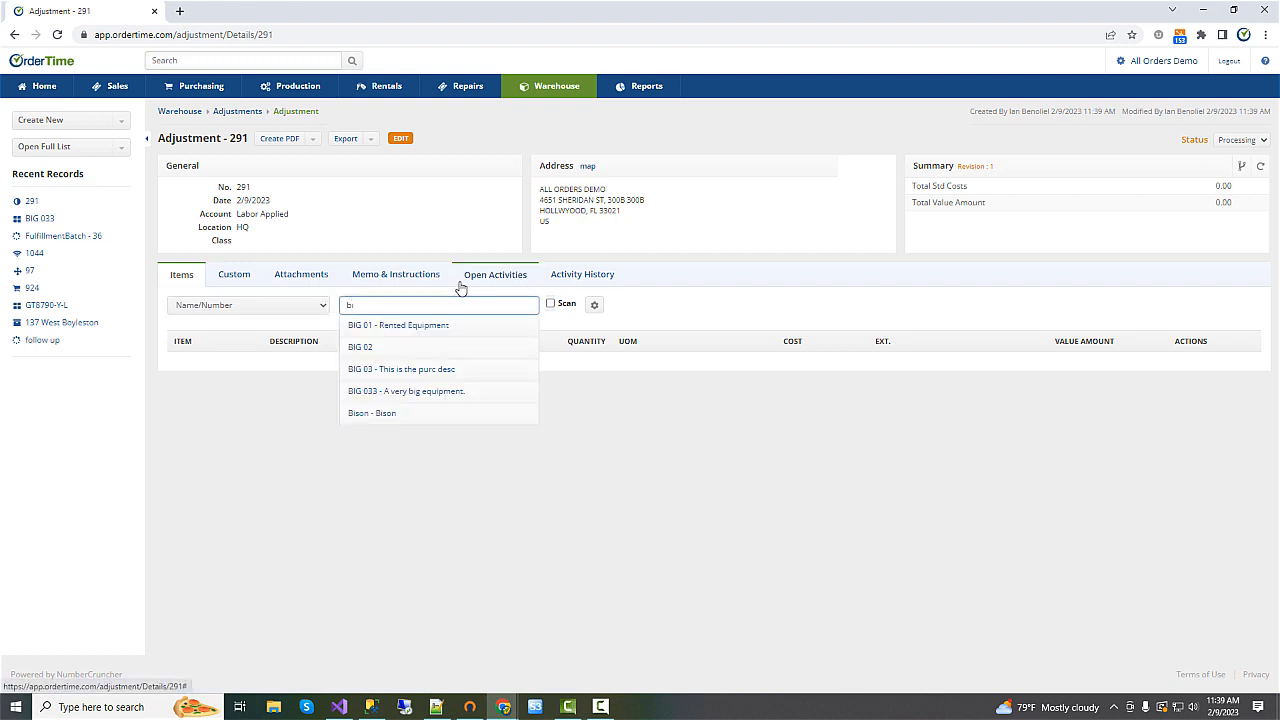
pyautogui.click(434, 393)
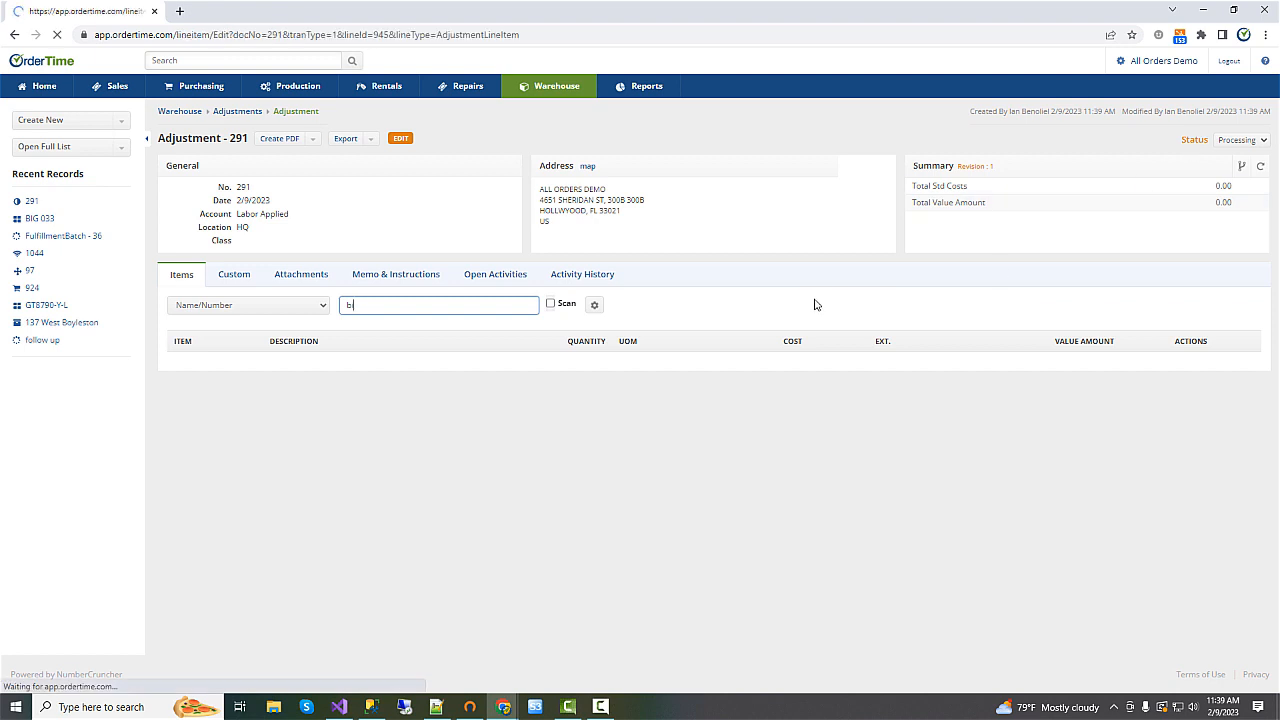
pyautogui.click(303, 212)
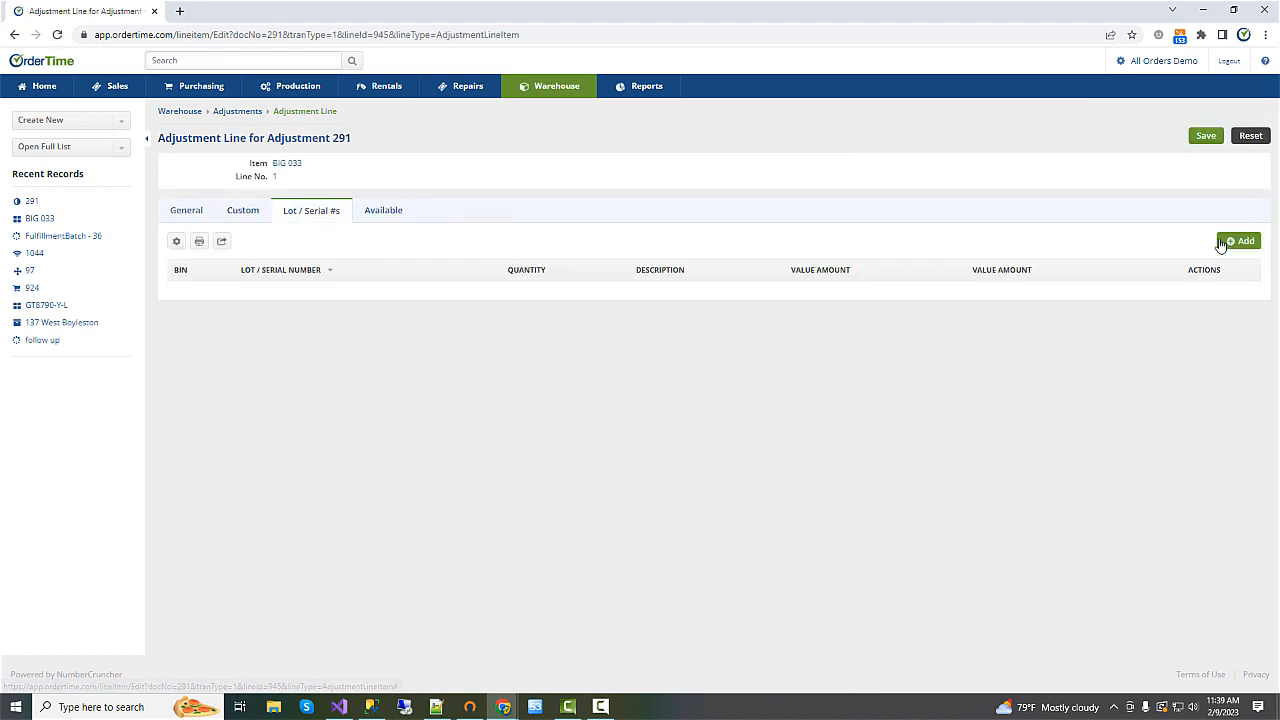
# Step: Add serial number 0000440 with quantity 1 in bin Floor (HQ), copying the serial number for reuse, and save the entry
pyautogui.click(1240, 241)
pyautogui.click(515, 366)
pyautogui.press('capslock')
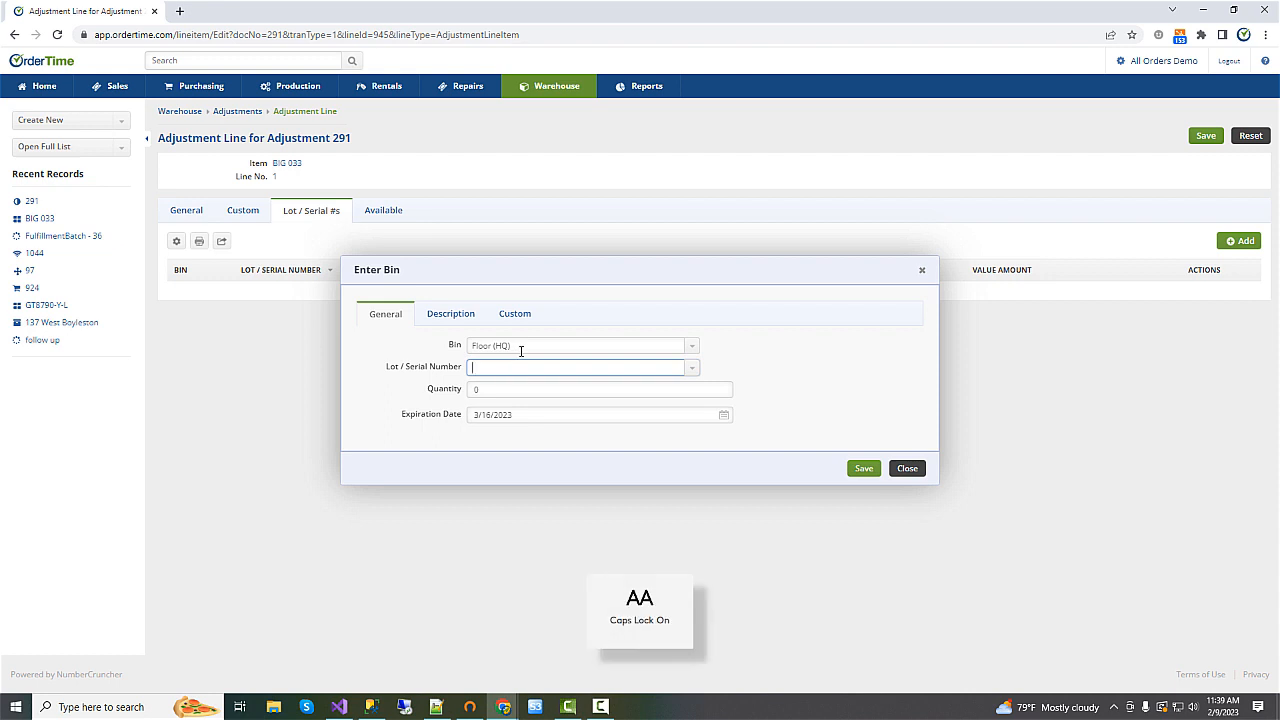
pyautogui.write('0000440')
pyautogui.press('Tab')
pyautogui.write('1')
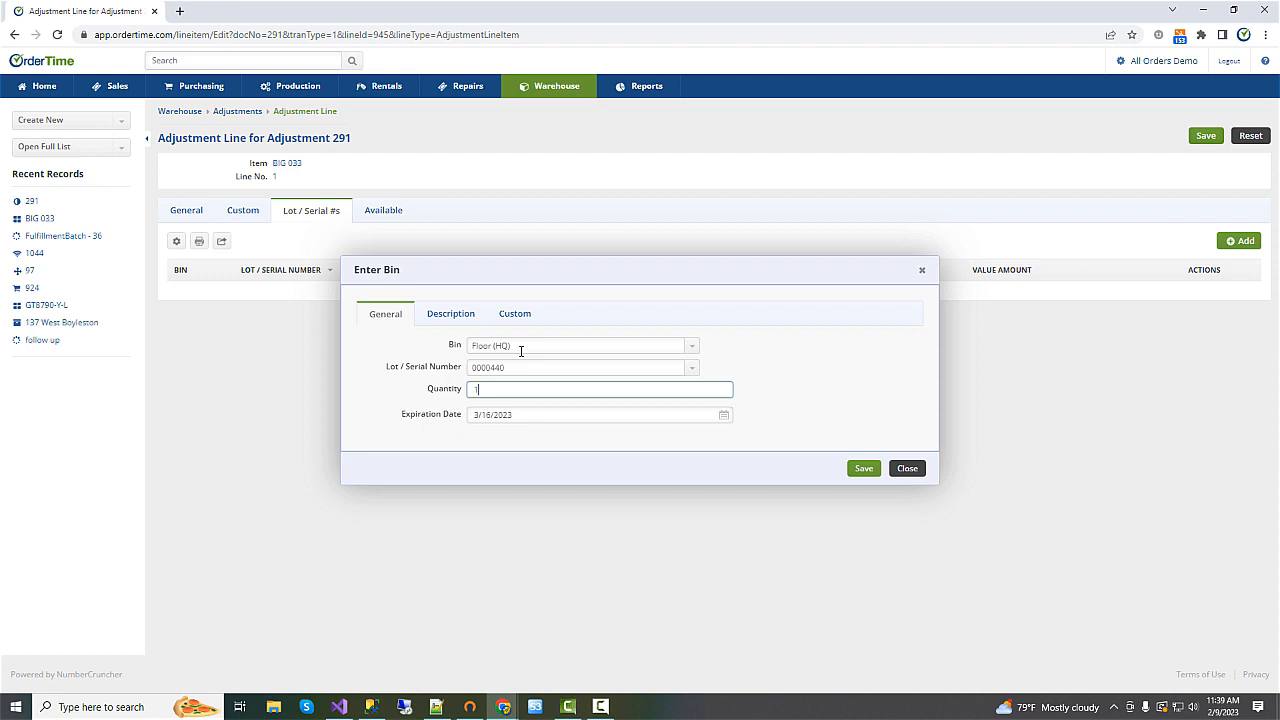
pyautogui.moveTo(606, 366); pyautogui.dragTo(443, 367)
pyautogui.hotkey('ctrl', 'c')
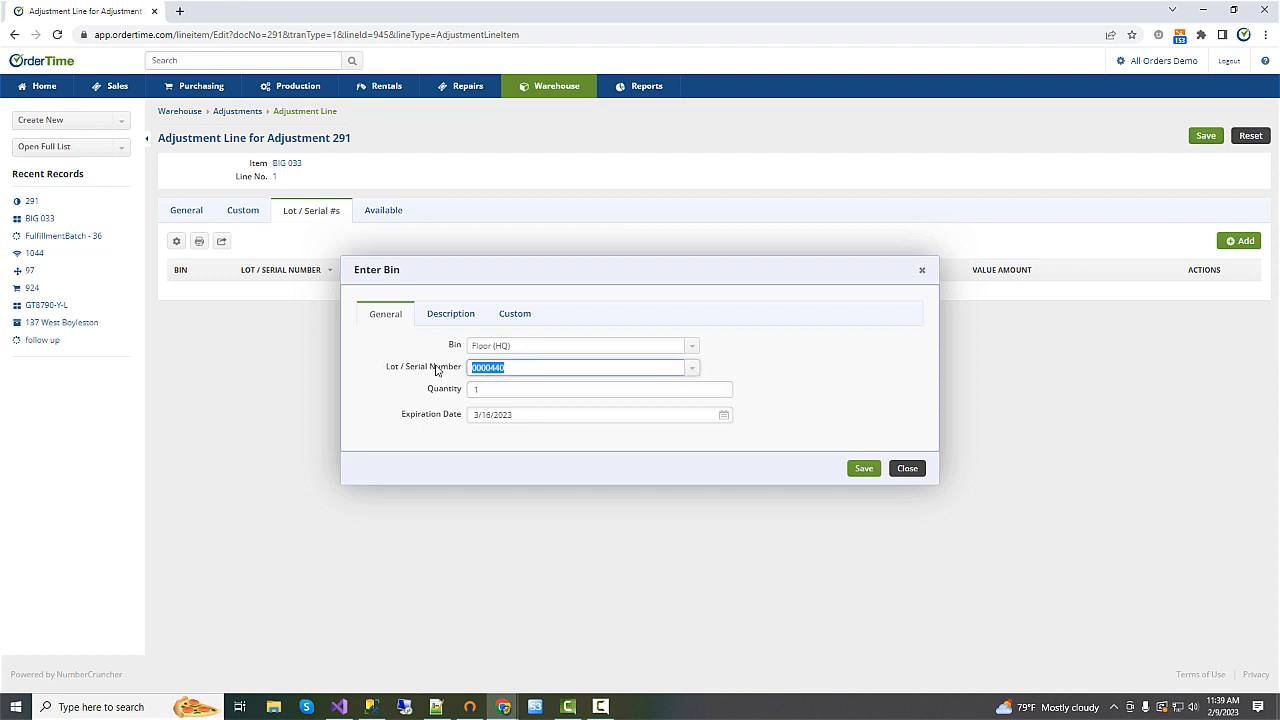
pyautogui.click(862, 470)
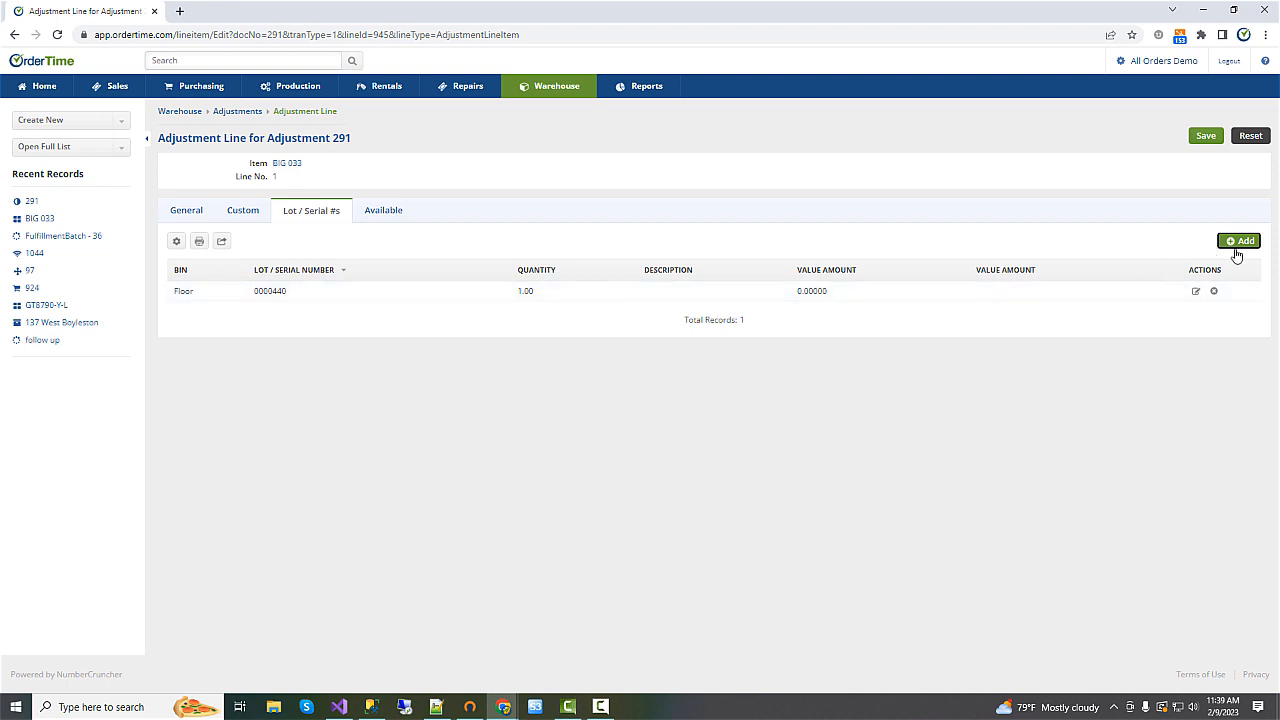
# Step: Add serial number 0000441 with quantity 1 in bin Floor (HQ) and save the entry
pyautogui.click(1234, 248)
pyautogui.click(514, 367)
pyautogui.hotkey('ctrl', 'v')
pyautogui.doubleClick(513, 367)
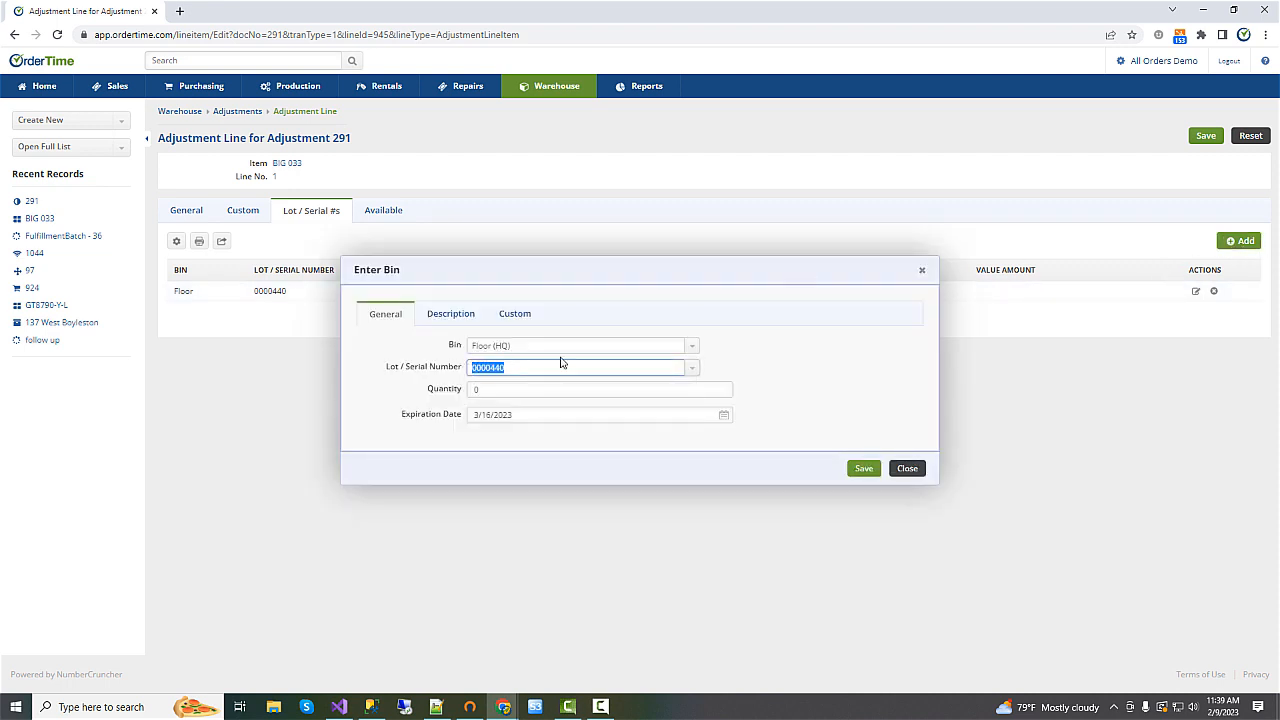
pyautogui.write('0000441')
pyautogui.press('Tab')
pyautogui.write('1')
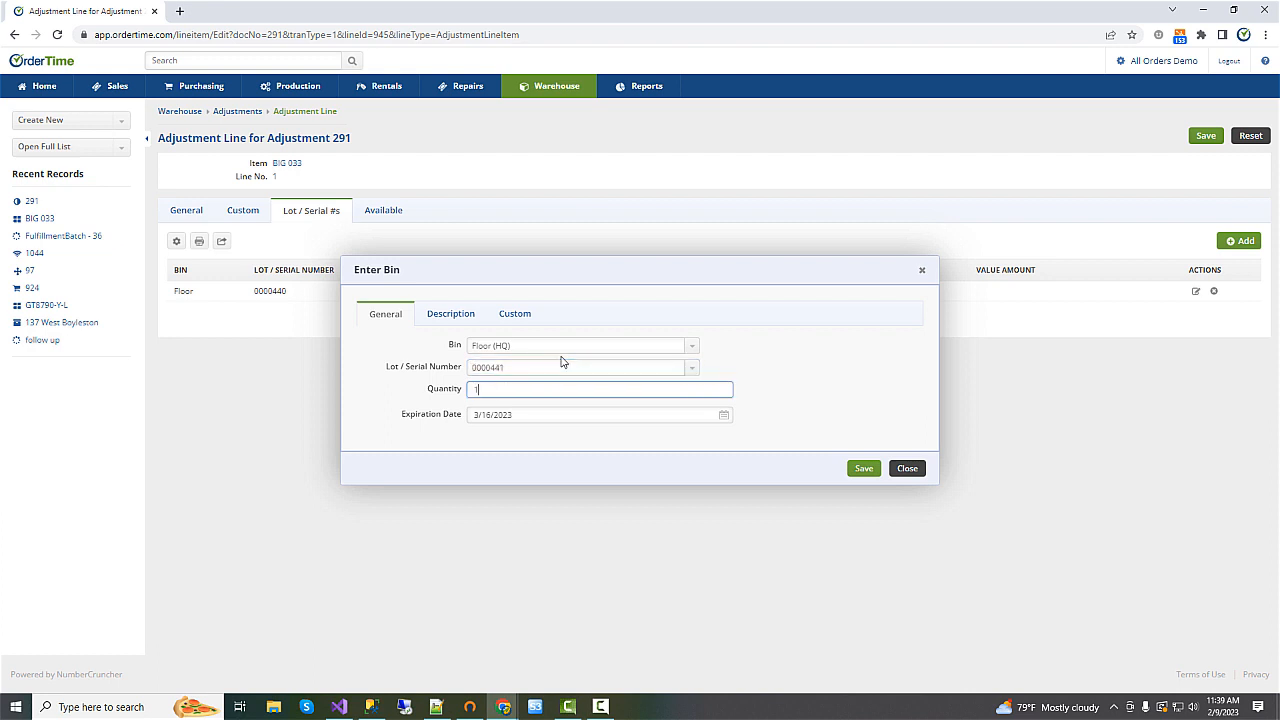
pyautogui.click(864, 468)
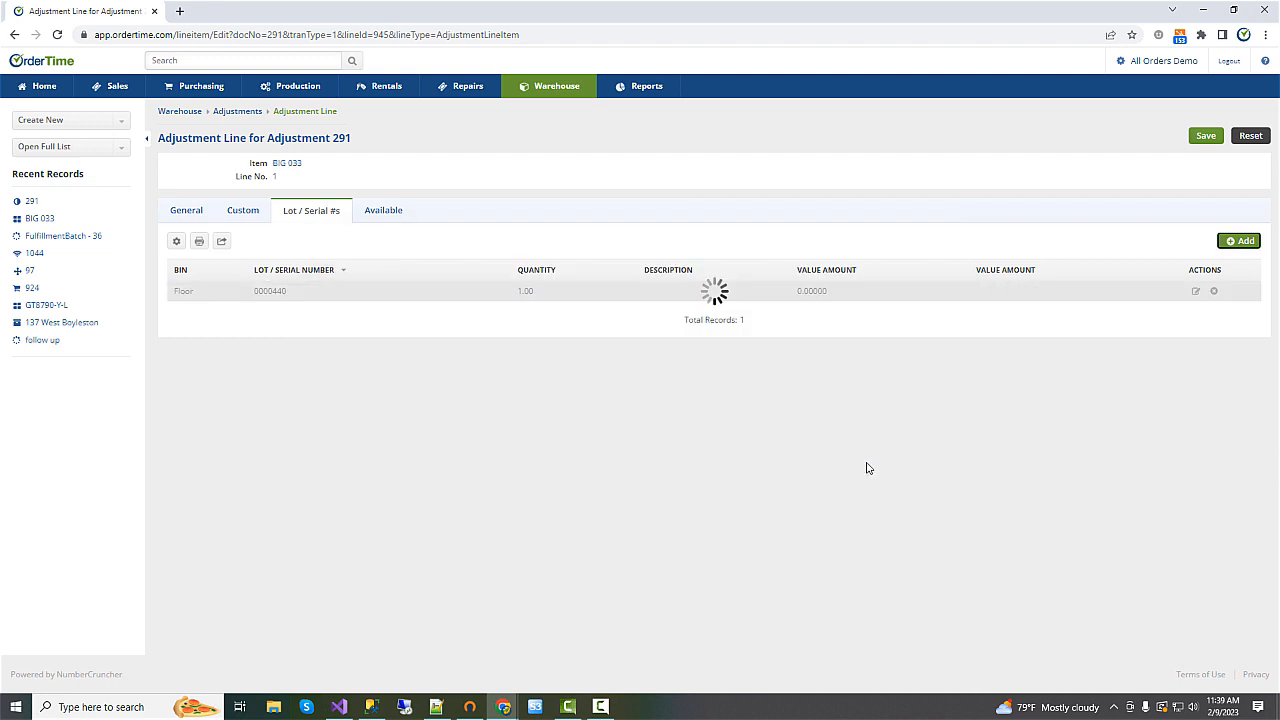
# Step: Return to adjustment 291 and set its status to Closed
pyautogui.click(249, 142)
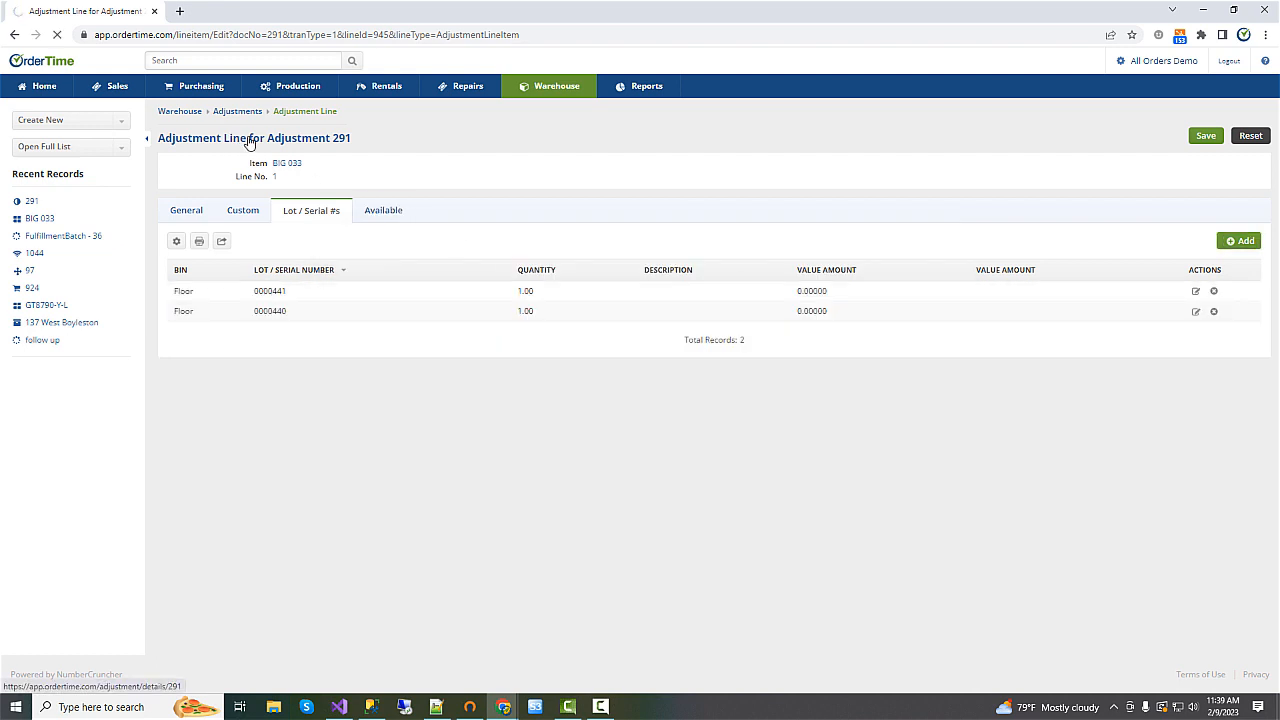
pyautogui.click(1254, 145)
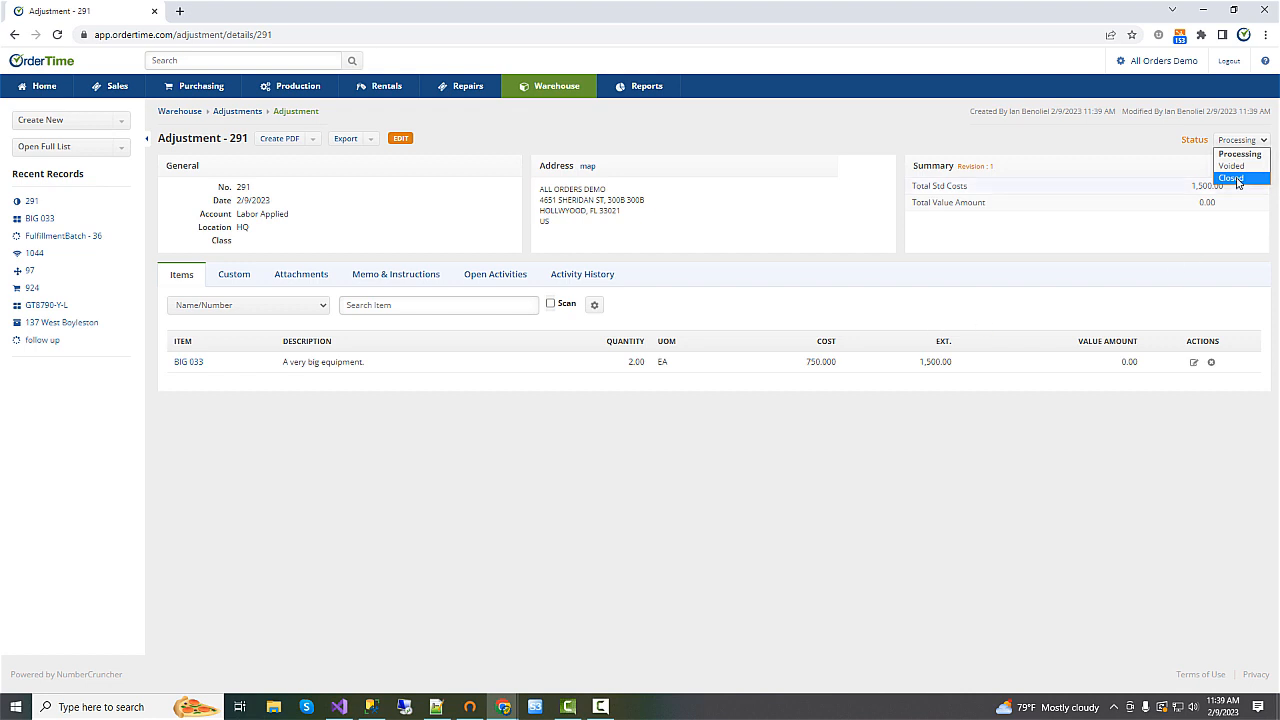
pyautogui.click(1232, 178)
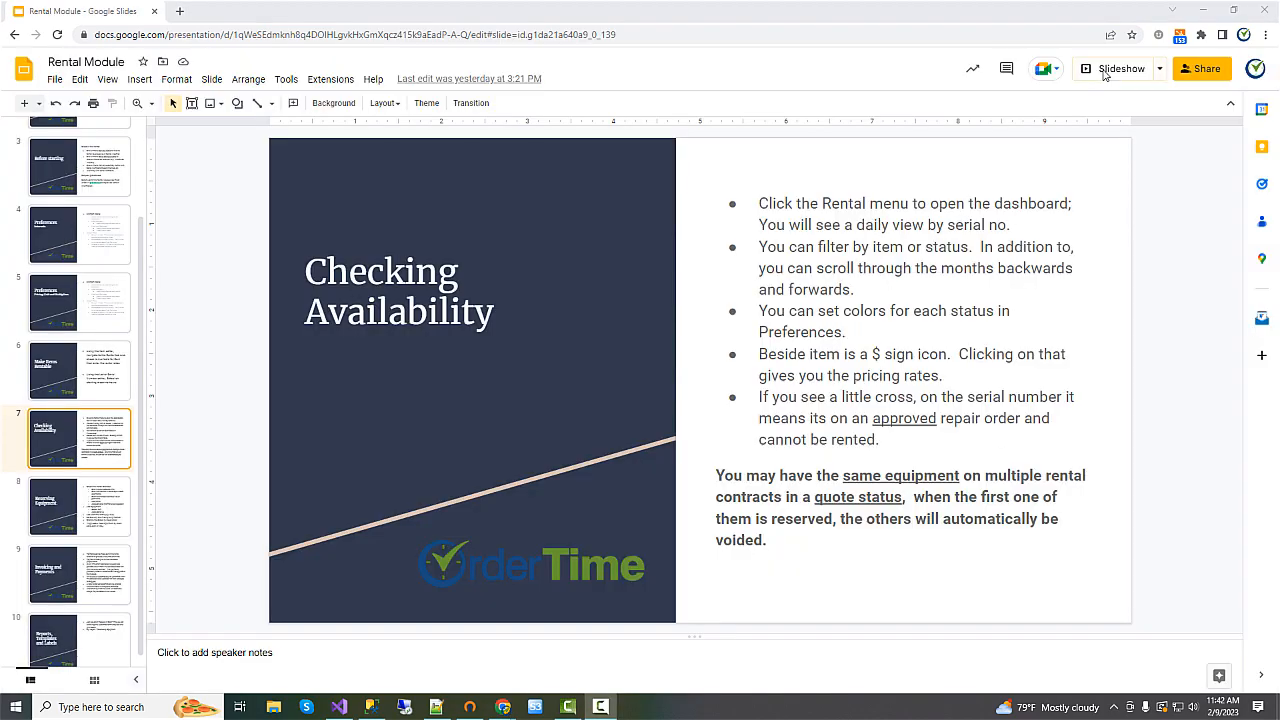
# Step: Present the Checking Availability slide of the Rental Module presentation in Google Slides
pyautogui.click(1104, 72)
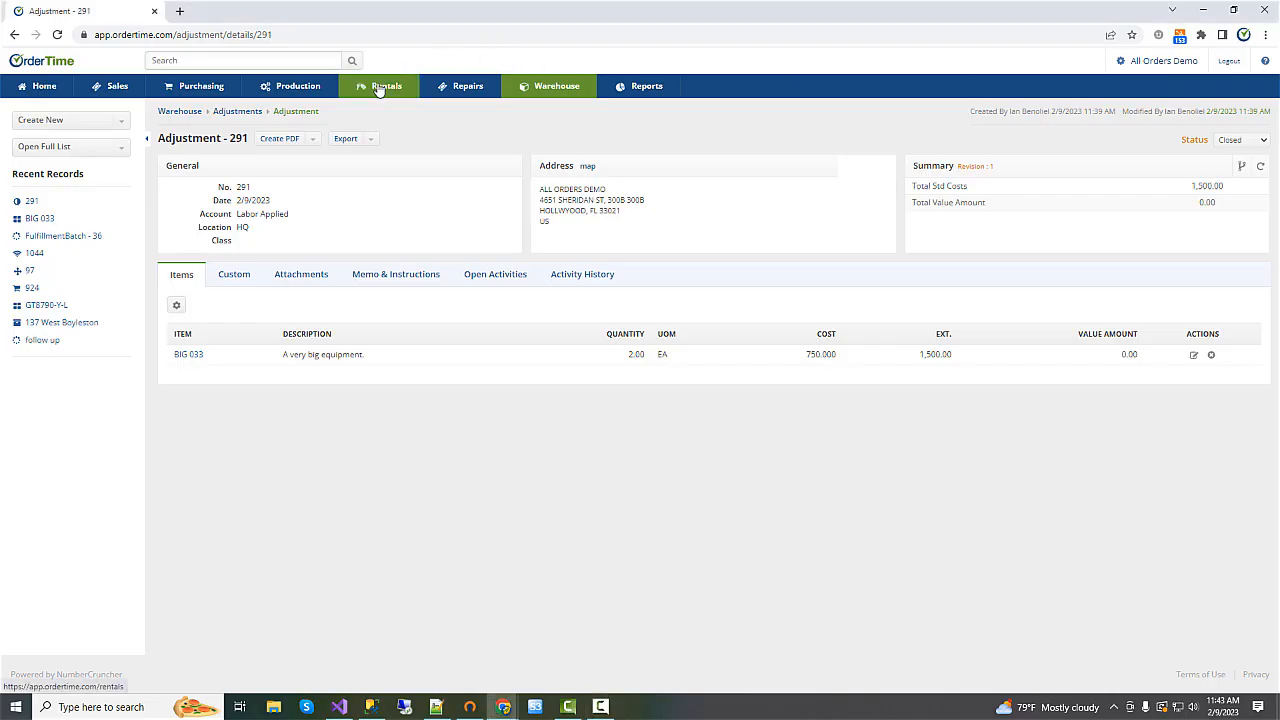
# Step: Open OrderTime's rentals dashboard, collapse and re-expand the BIG 01 group, and examine the details of bookings on the February calendar
pyautogui.click(380, 88)
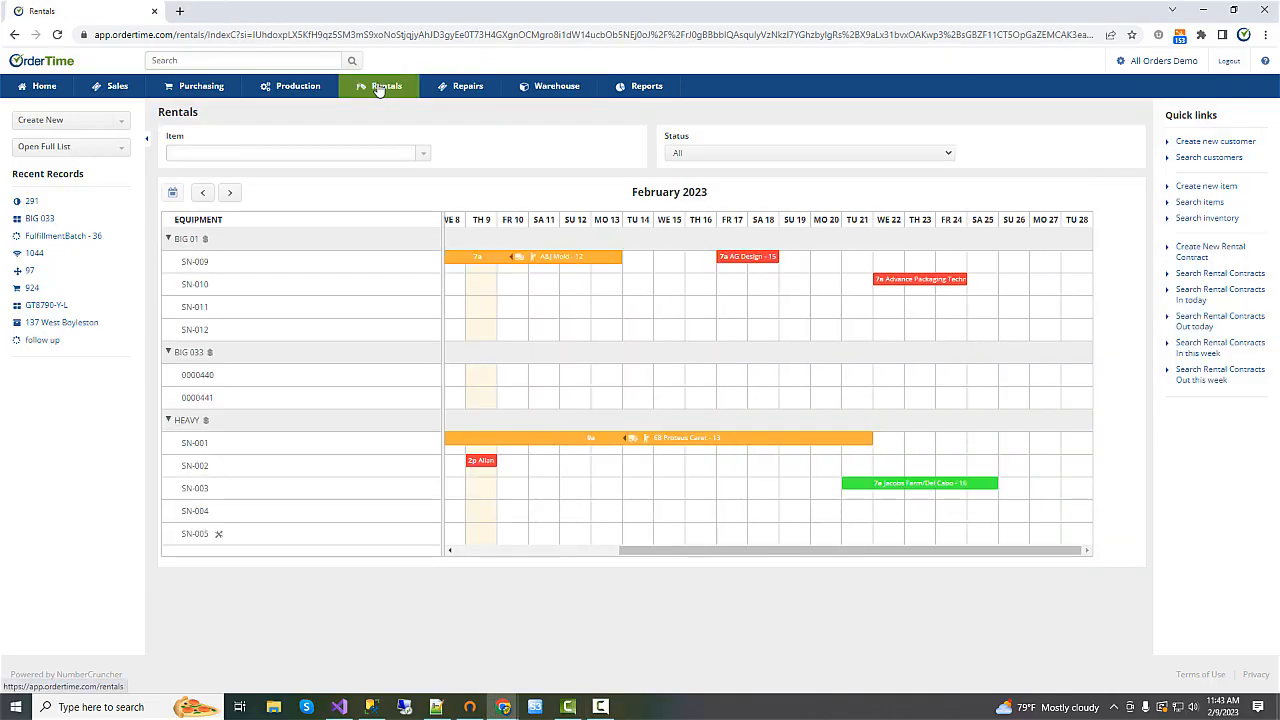
pyautogui.click(169, 244)
pyautogui.click(169, 244)
pyautogui.moveTo(625, 444)
pyautogui.moveTo(681, 444)
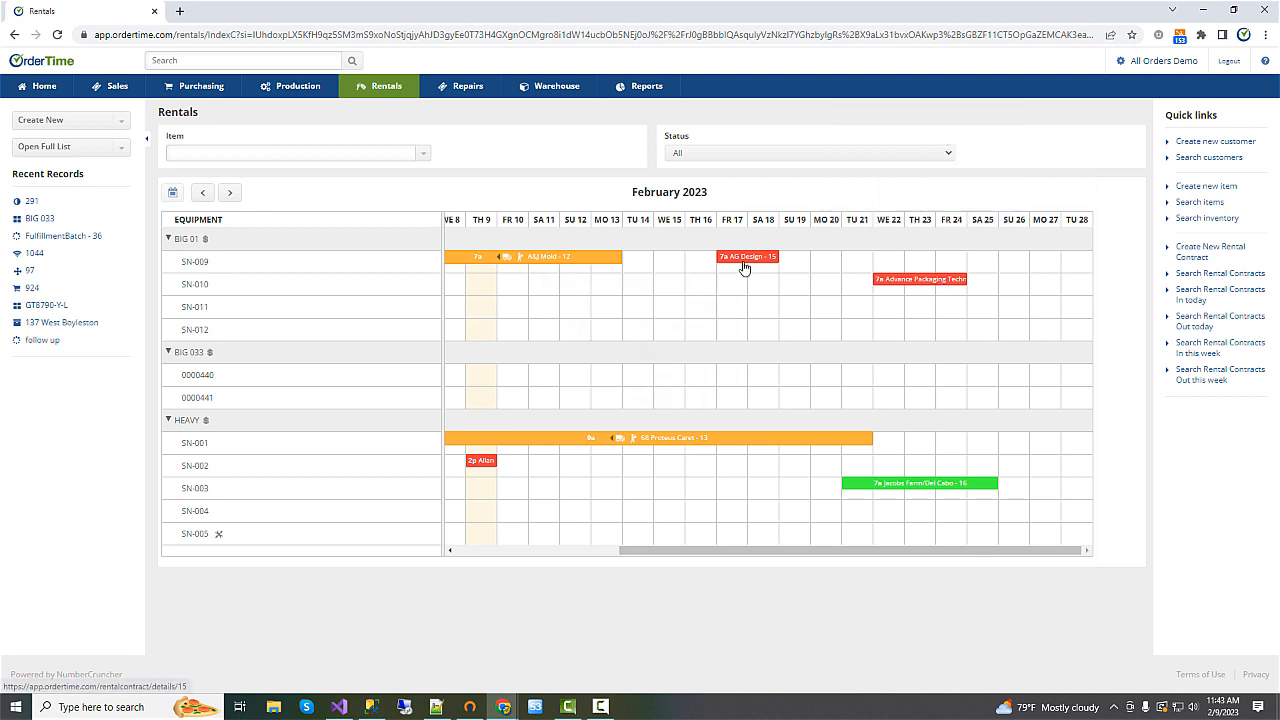
pyautogui.moveTo(744, 267)
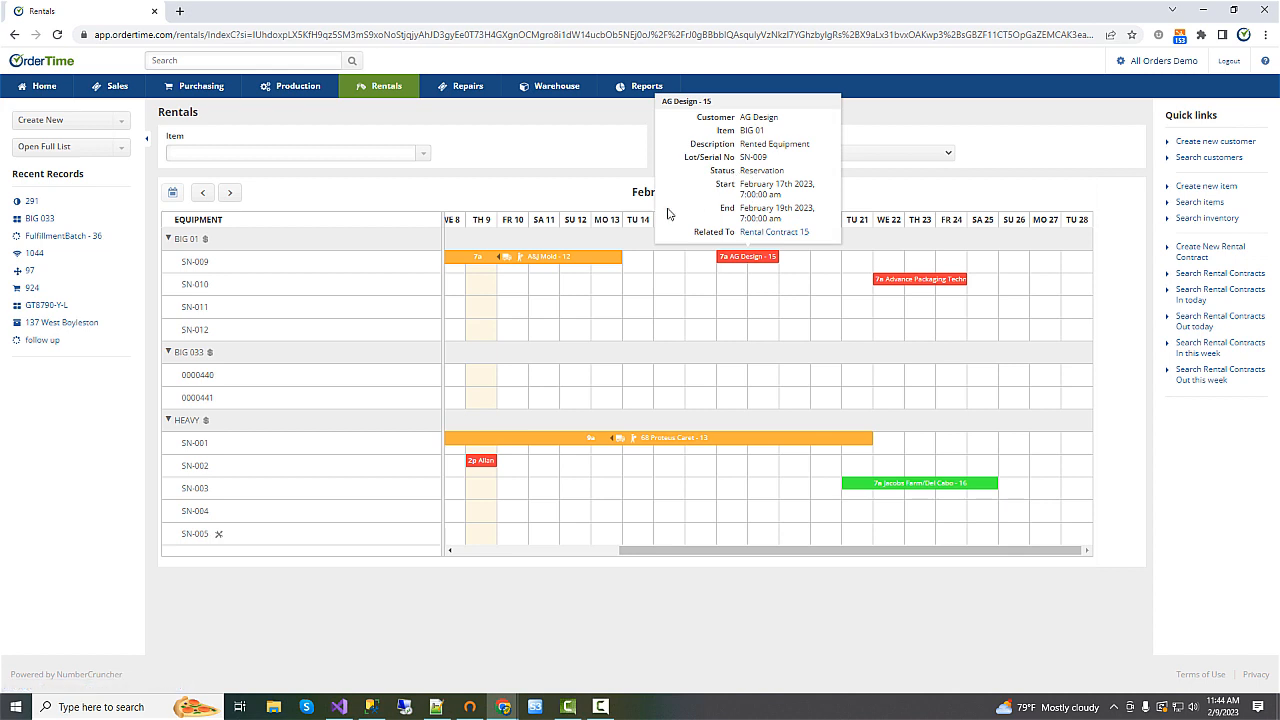
pyautogui.moveTo(525, 263)
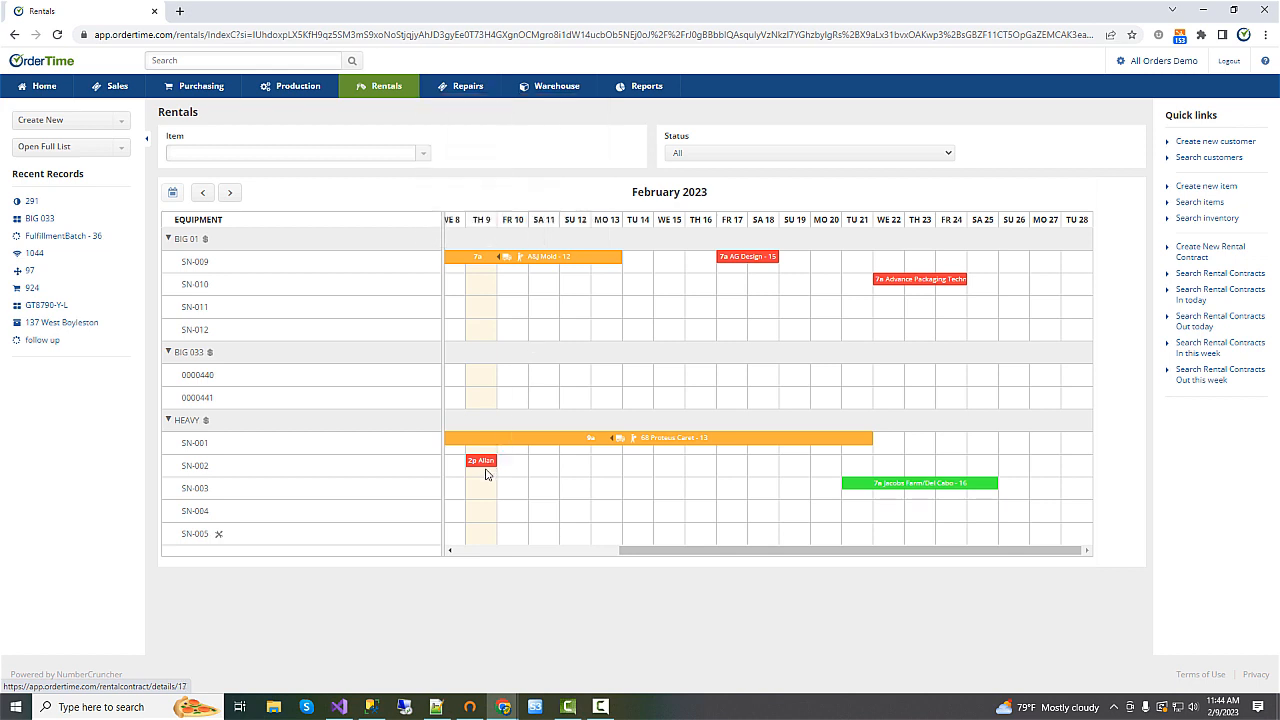
pyautogui.moveTo(485, 472)
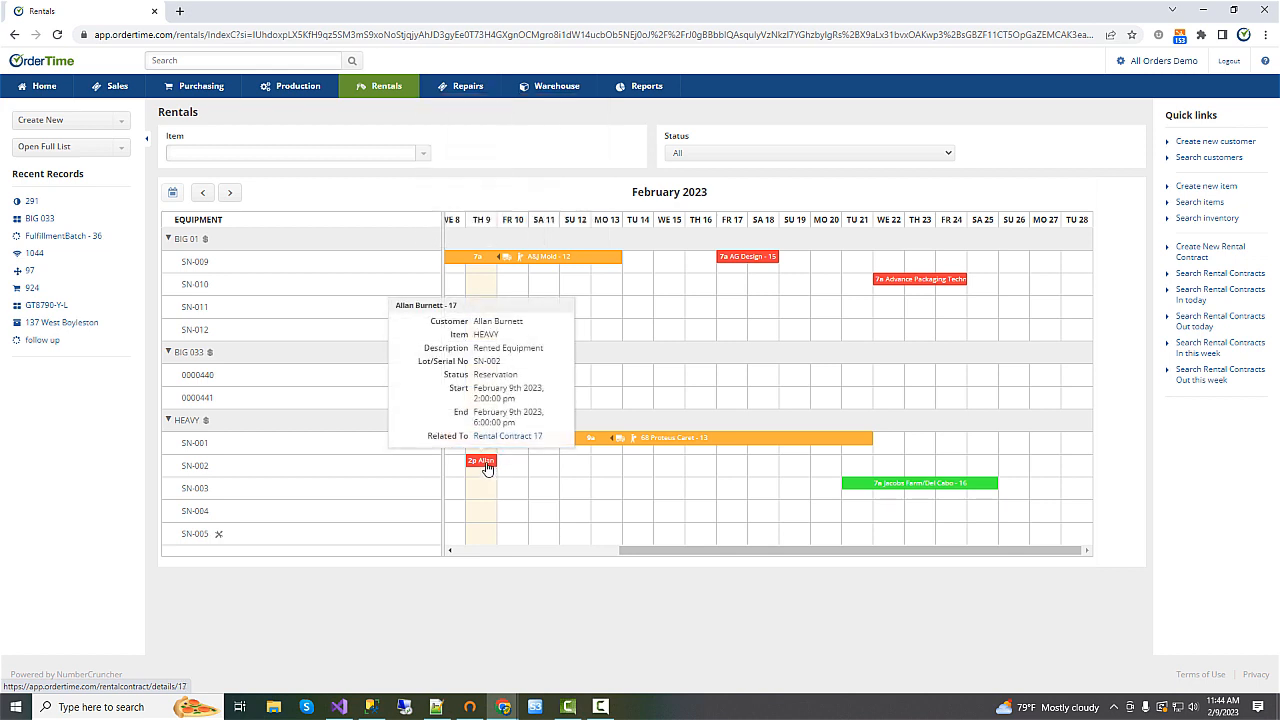
pyautogui.moveTo(913, 492)
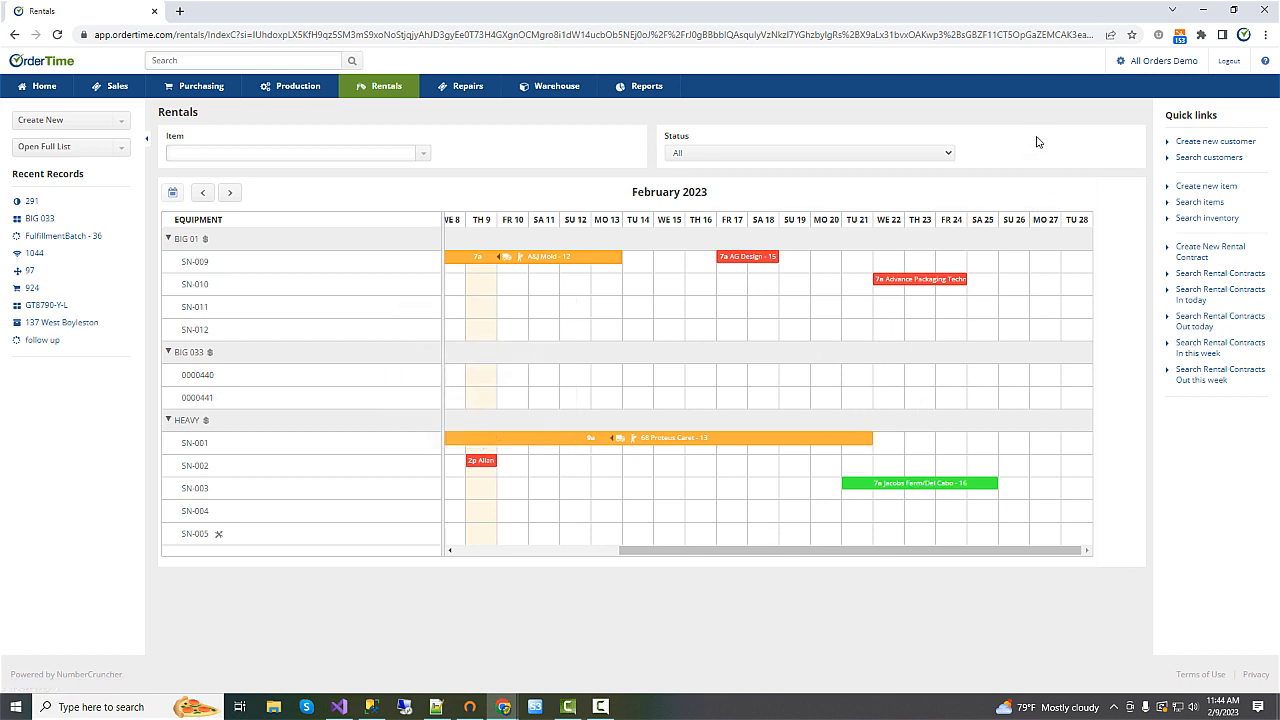
# Step: Filter the rentals calendar to item BIG 01 and status Reservation
pyautogui.click(423, 154)
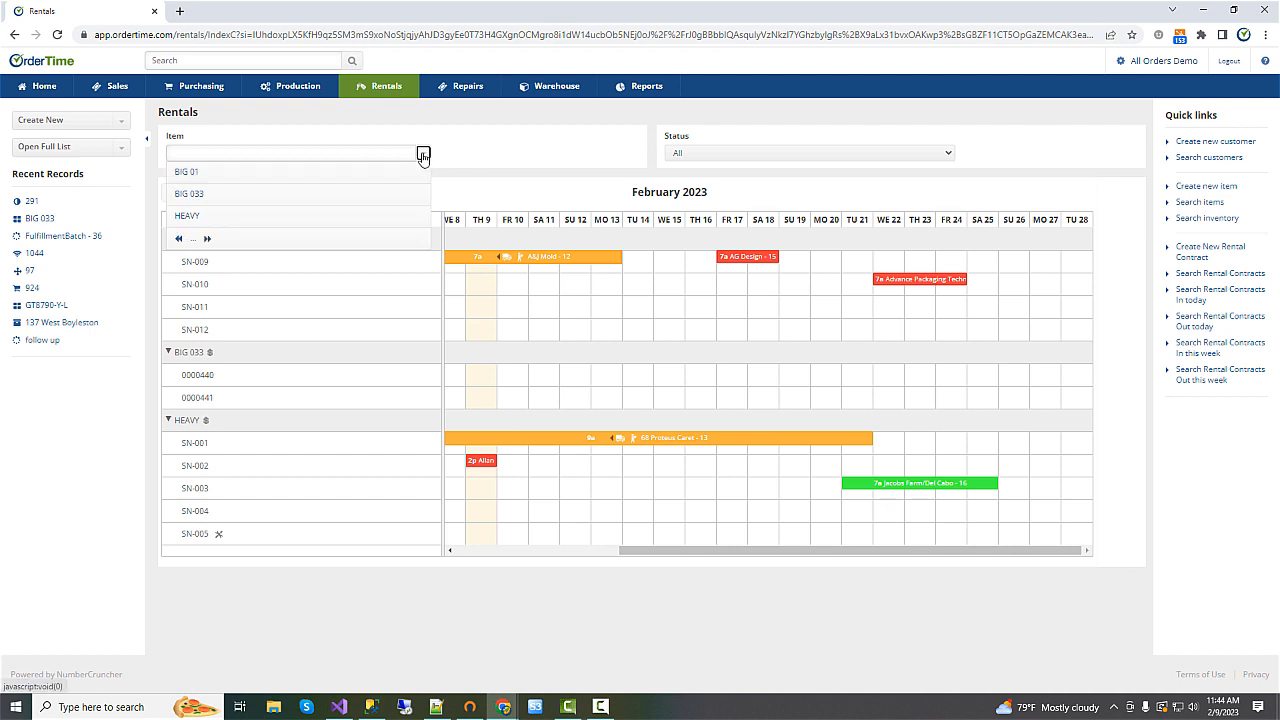
pyautogui.click(214, 177)
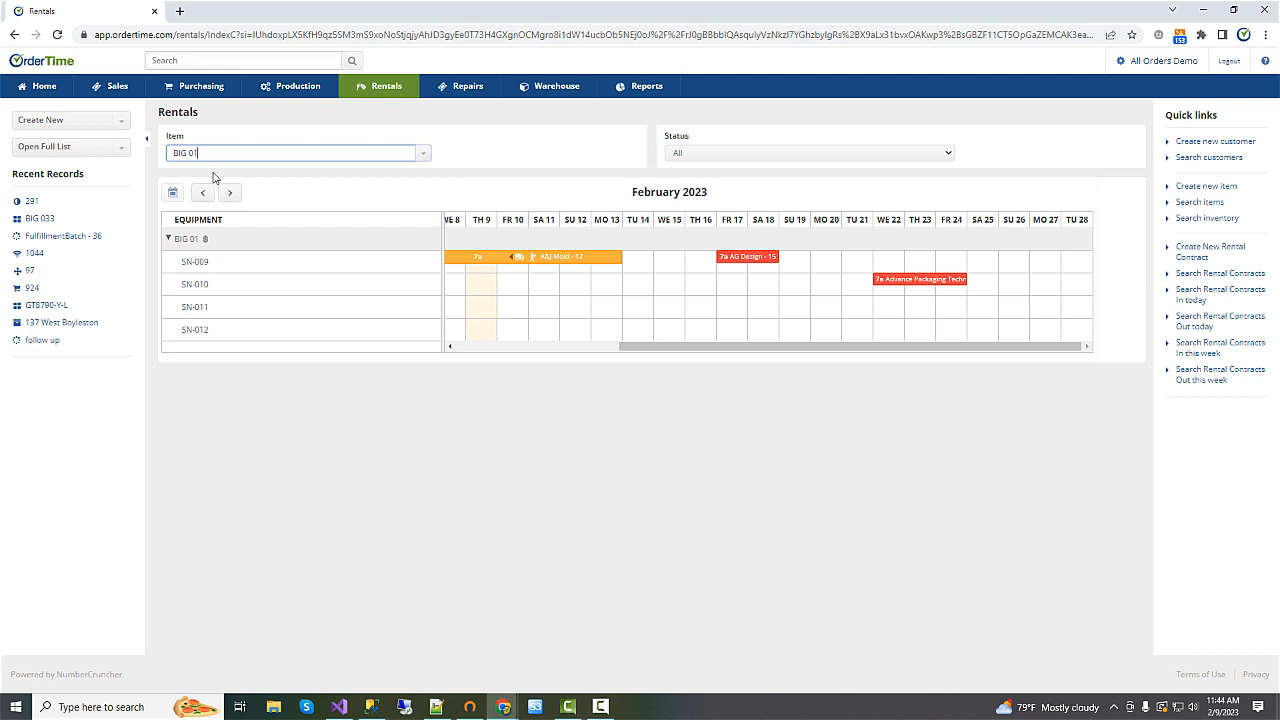
pyautogui.click(803, 160)
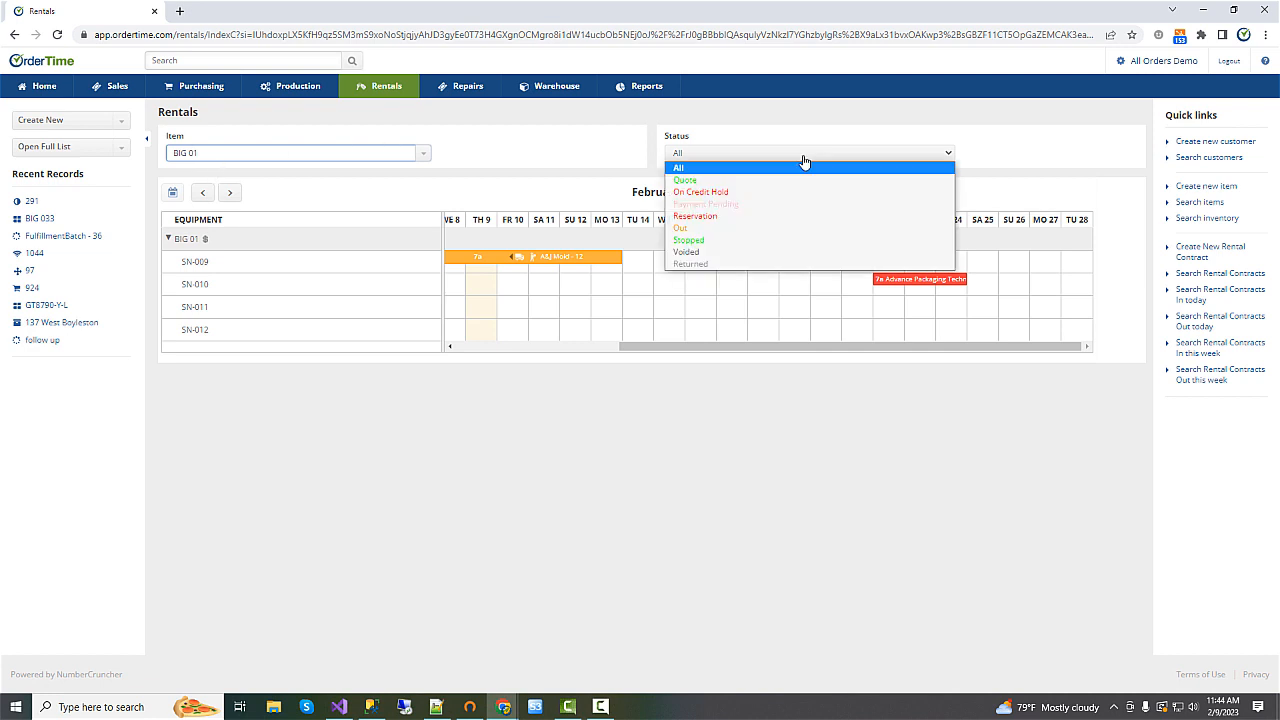
pyautogui.click(740, 217)
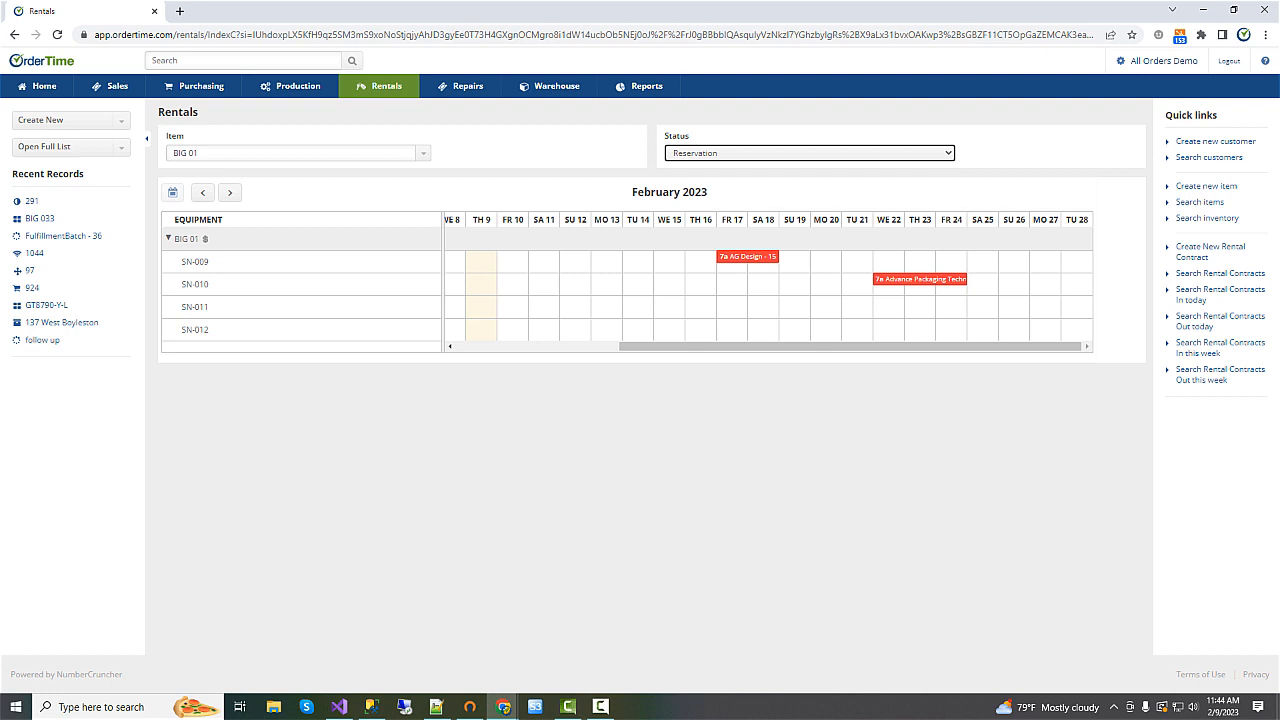
# Step: Clear the item filter and set the status filter to All on the rentals calendar
pyautogui.click(423, 157)
pyautogui.click(249, 151)
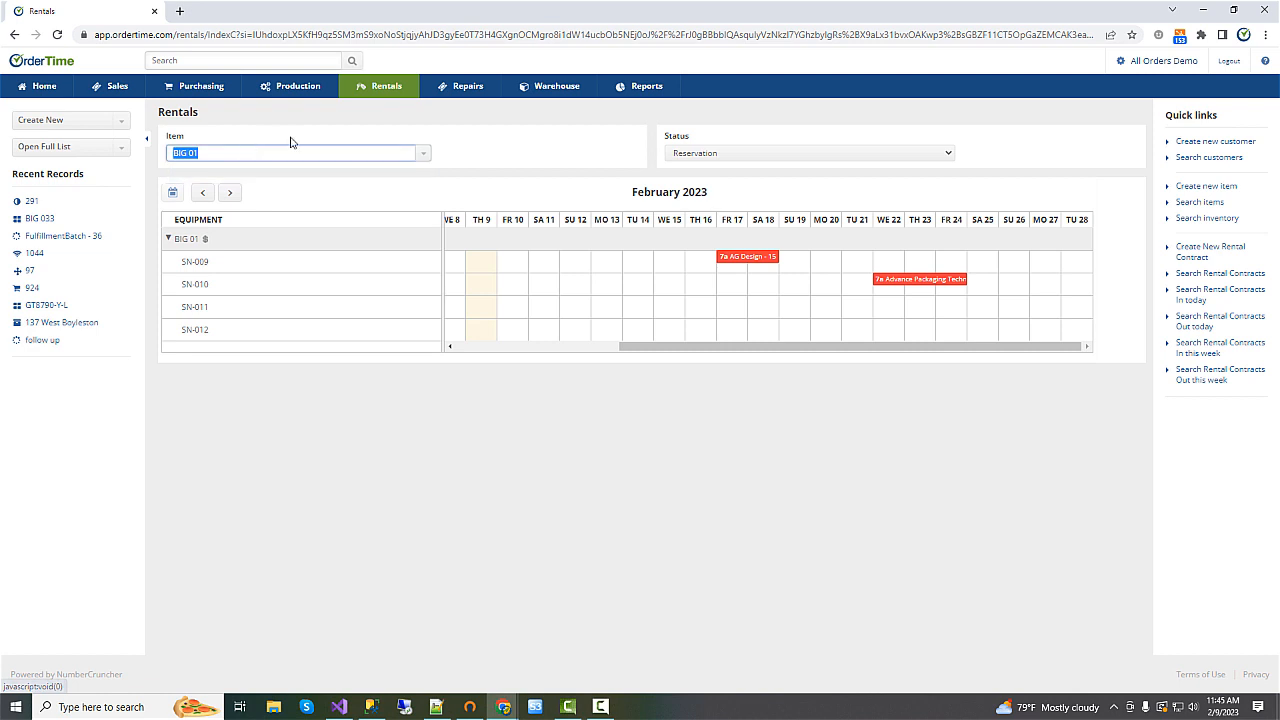
pyautogui.press('BackSpace')
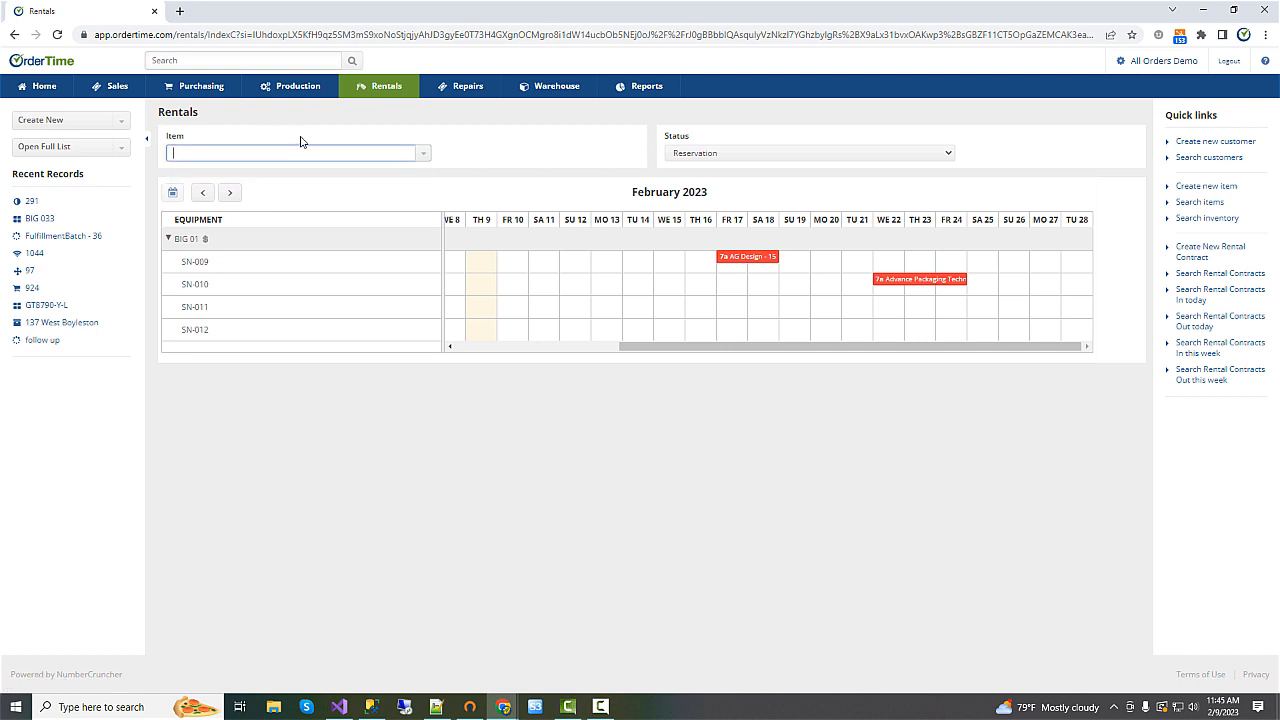
pyautogui.click(703, 156)
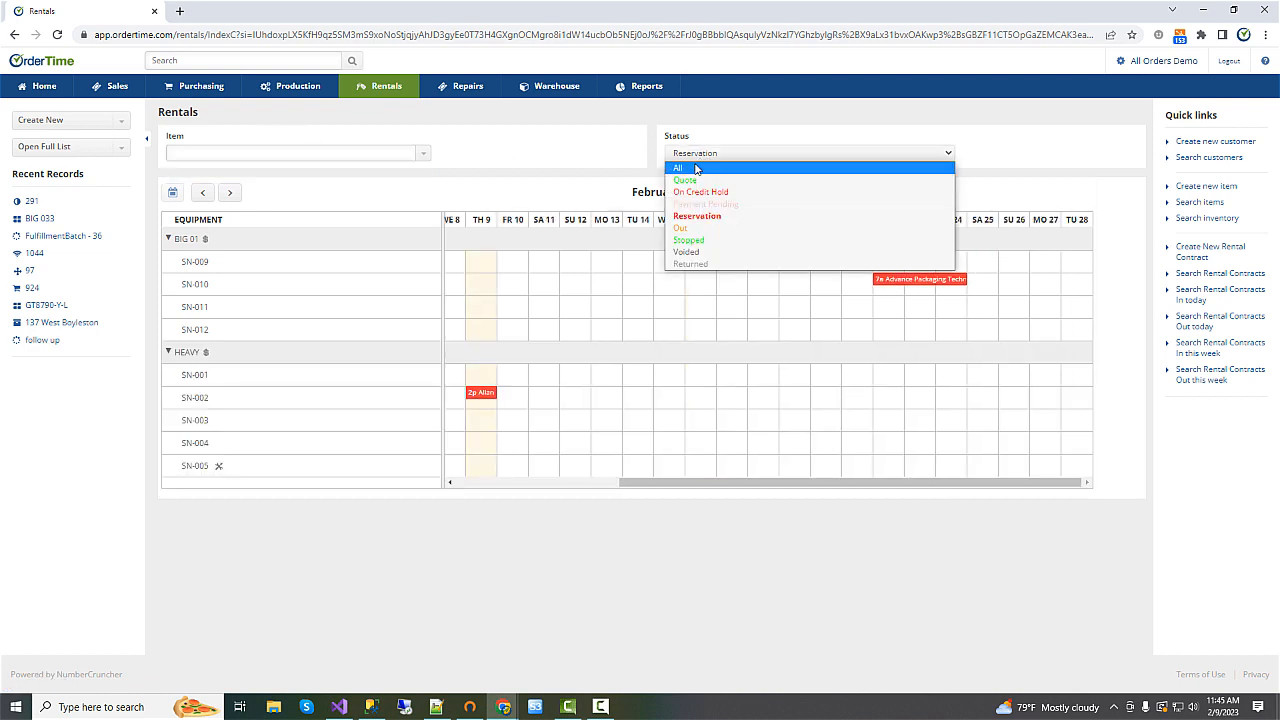
pyautogui.click(696, 168)
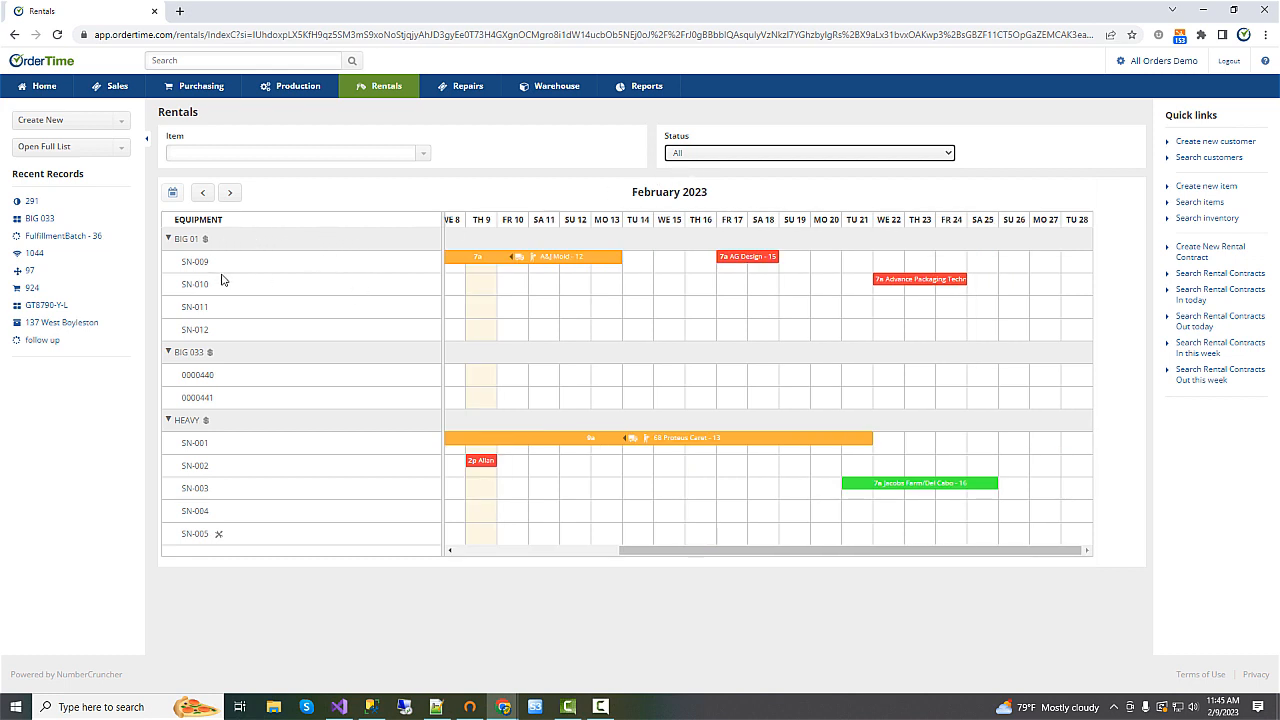
# Step: View the rental pricing for BIG 033 from the calendar and close it
pyautogui.click(211, 355)
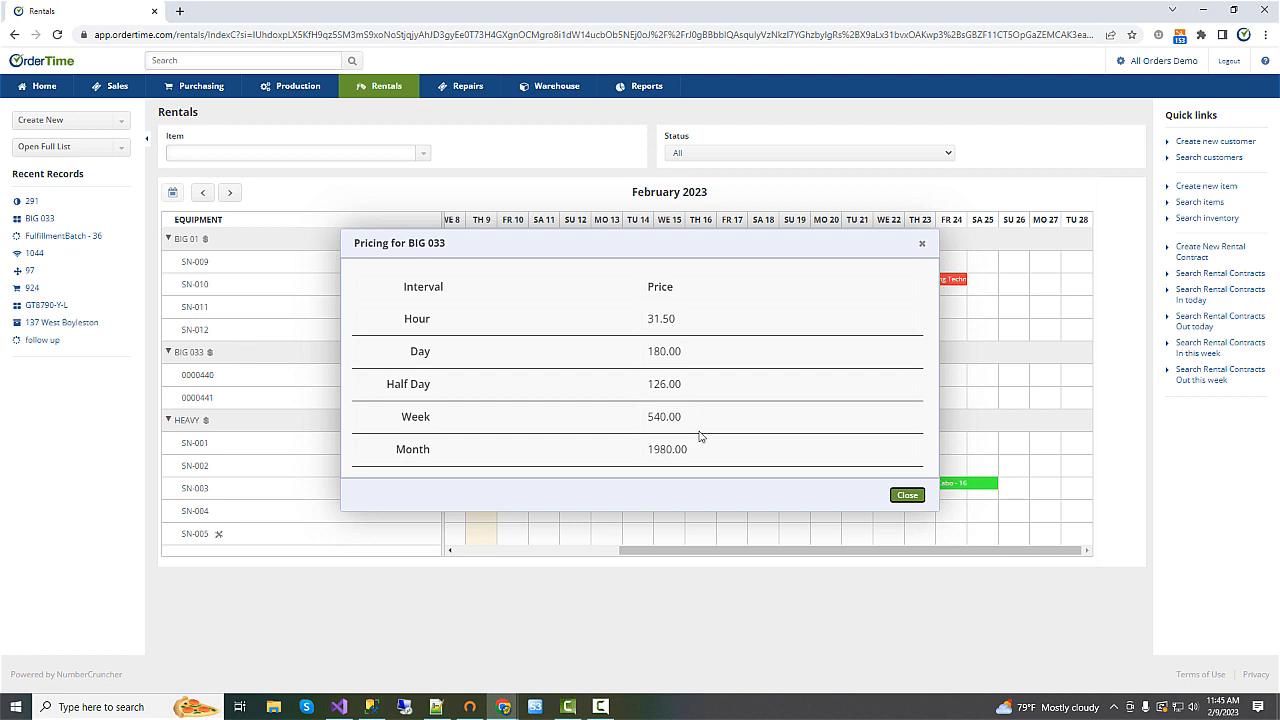
pyautogui.click(904, 498)
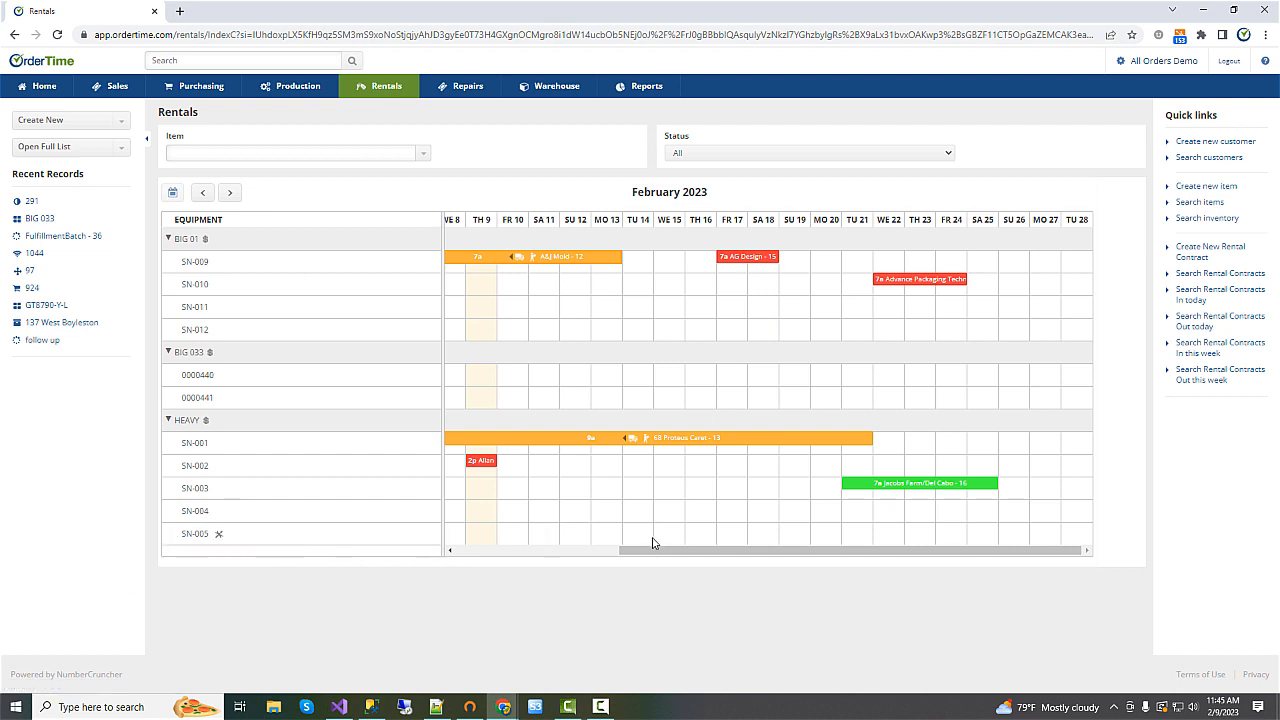
# Step: Open the repair order linked to serial number SN-005 to check its status, and return to the rentals calendar
pyautogui.moveTo(658, 553); pyautogui.dragTo(480, 556)
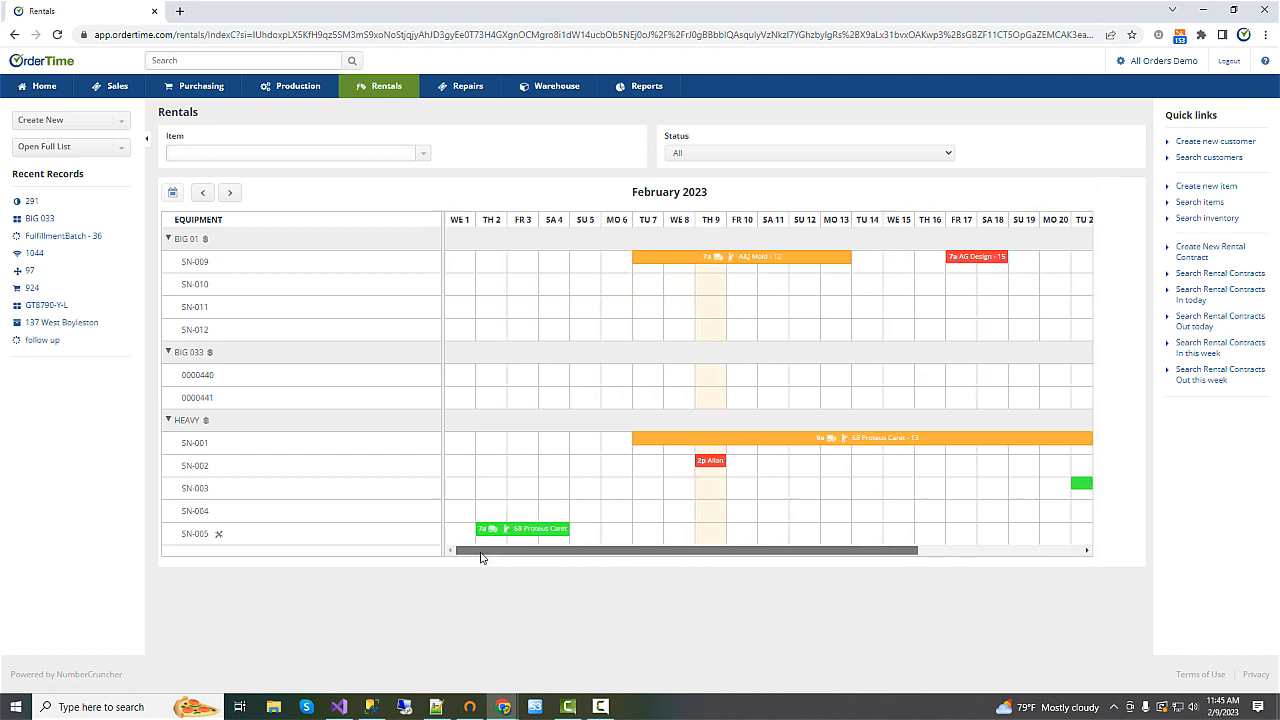
pyautogui.click(219, 536)
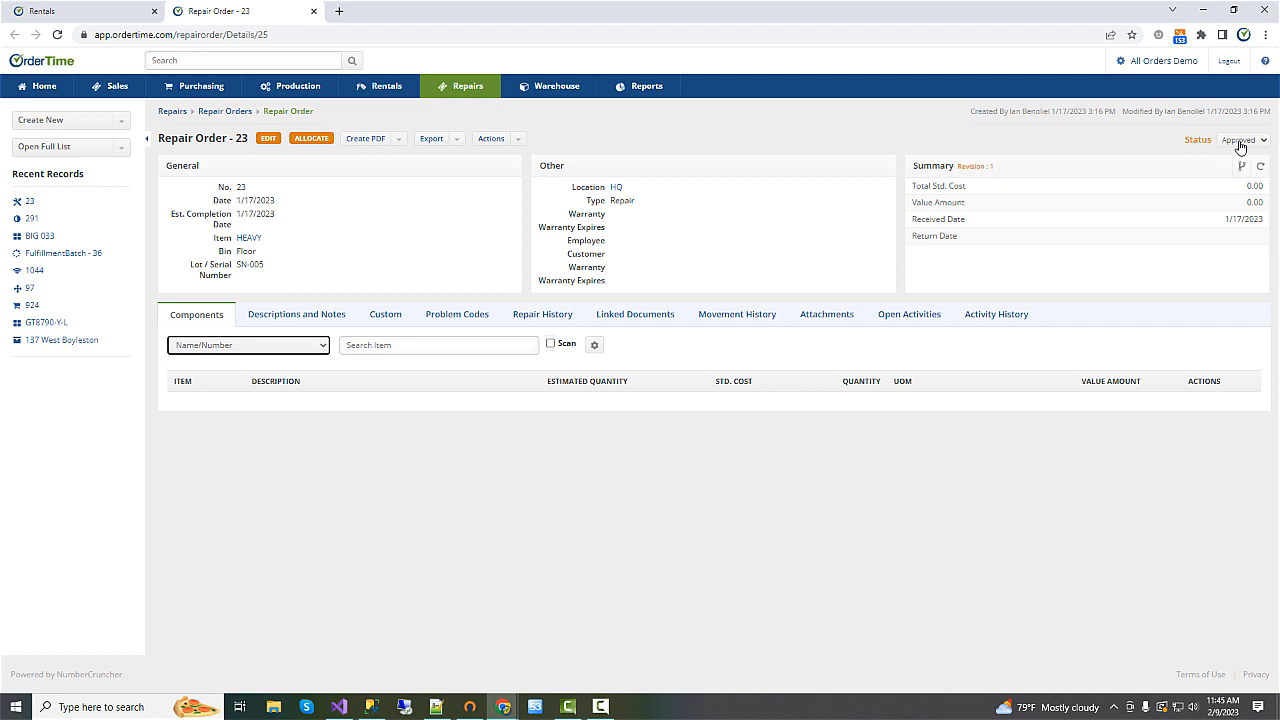
pyautogui.click(47, 17)
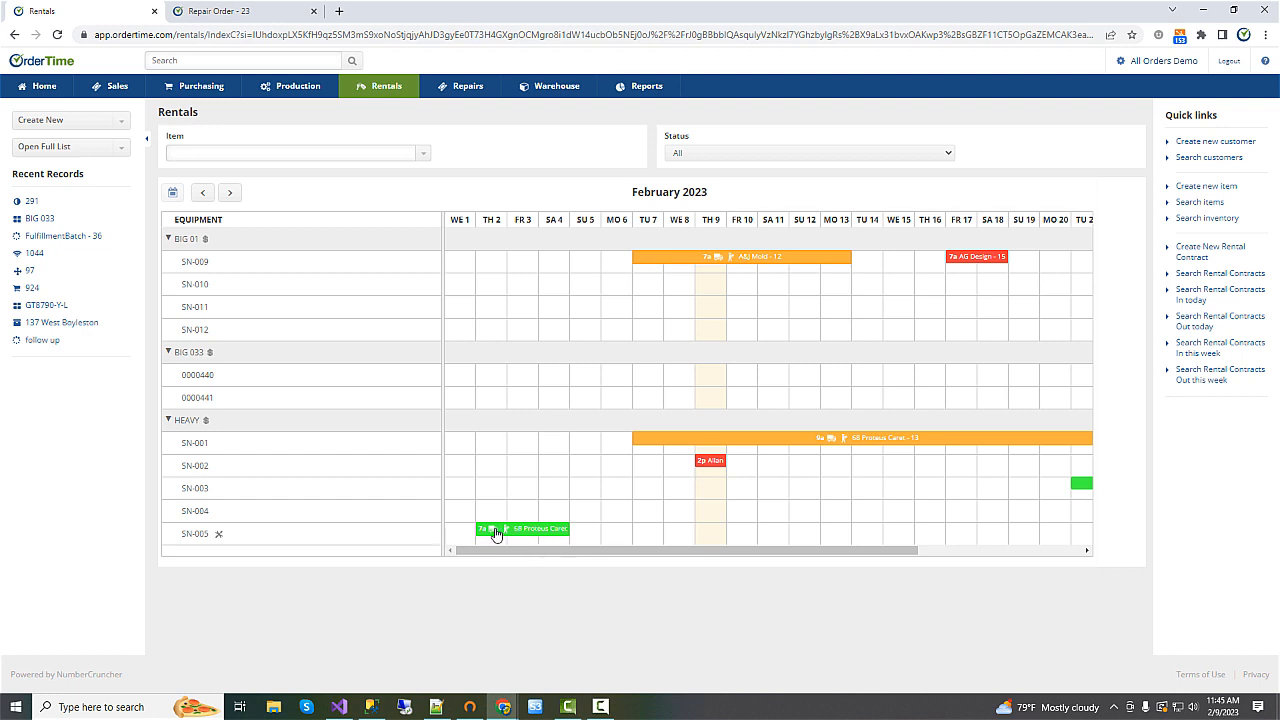
# Step: Examine the booking details of SN-005 in early February and SN-003 in late February on the rentals calendar
pyautogui.moveTo(495, 534)
pyautogui.moveTo(904, 552); pyautogui.dragTo(993, 551)
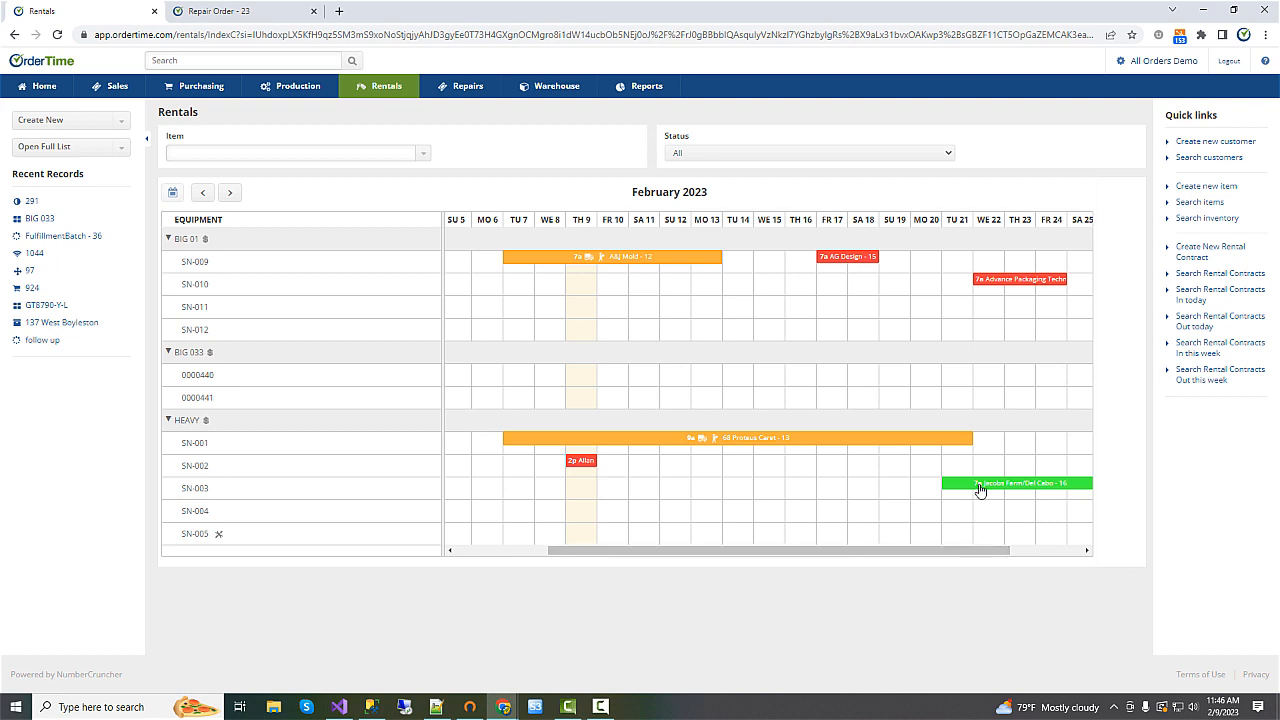
pyautogui.moveTo(978, 489)
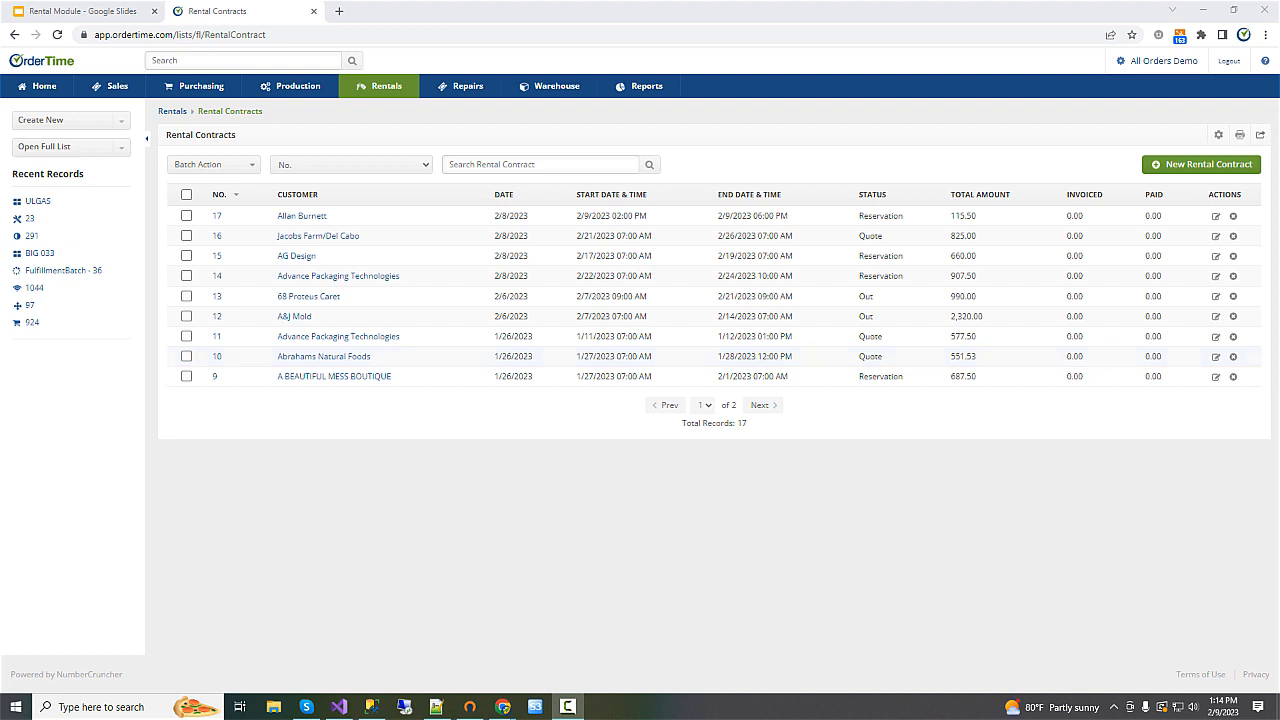
# Step: Start a new rental contract for the customer 1111 Nelson Brothers - test and collapse the sidebar
pyautogui.click(1180, 172)
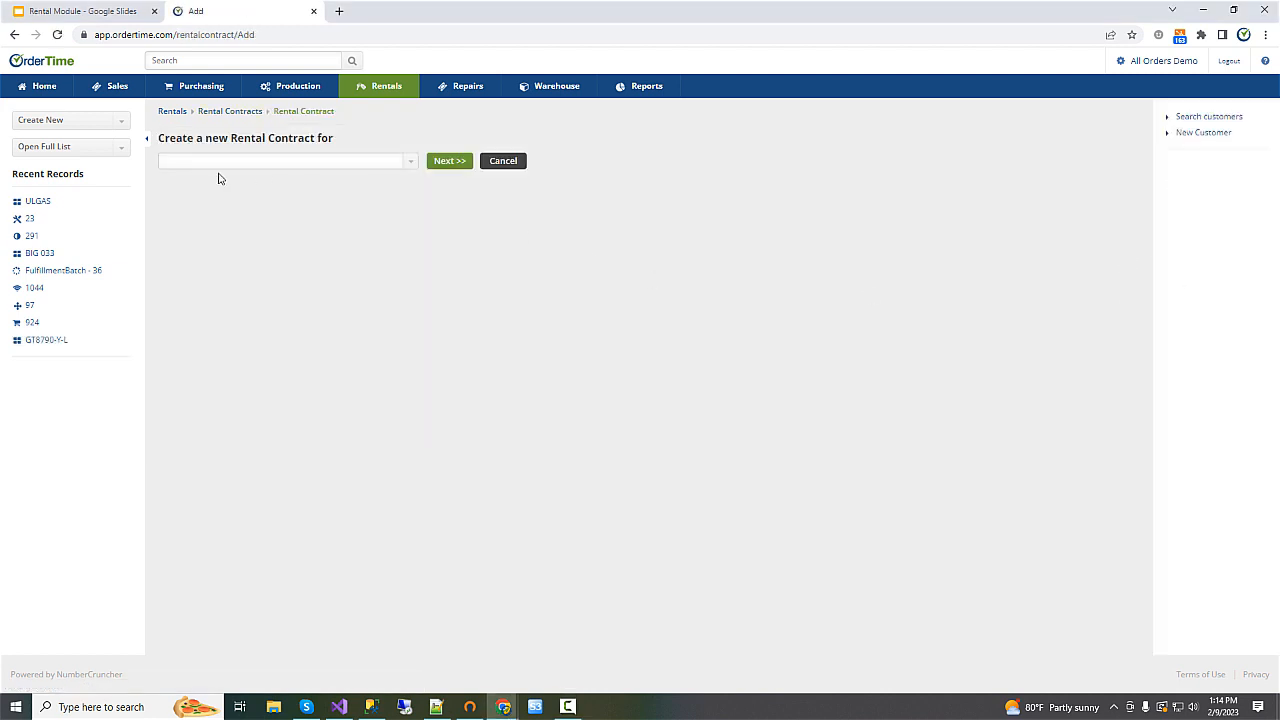
pyautogui.click(410, 161)
pyautogui.click(229, 185)
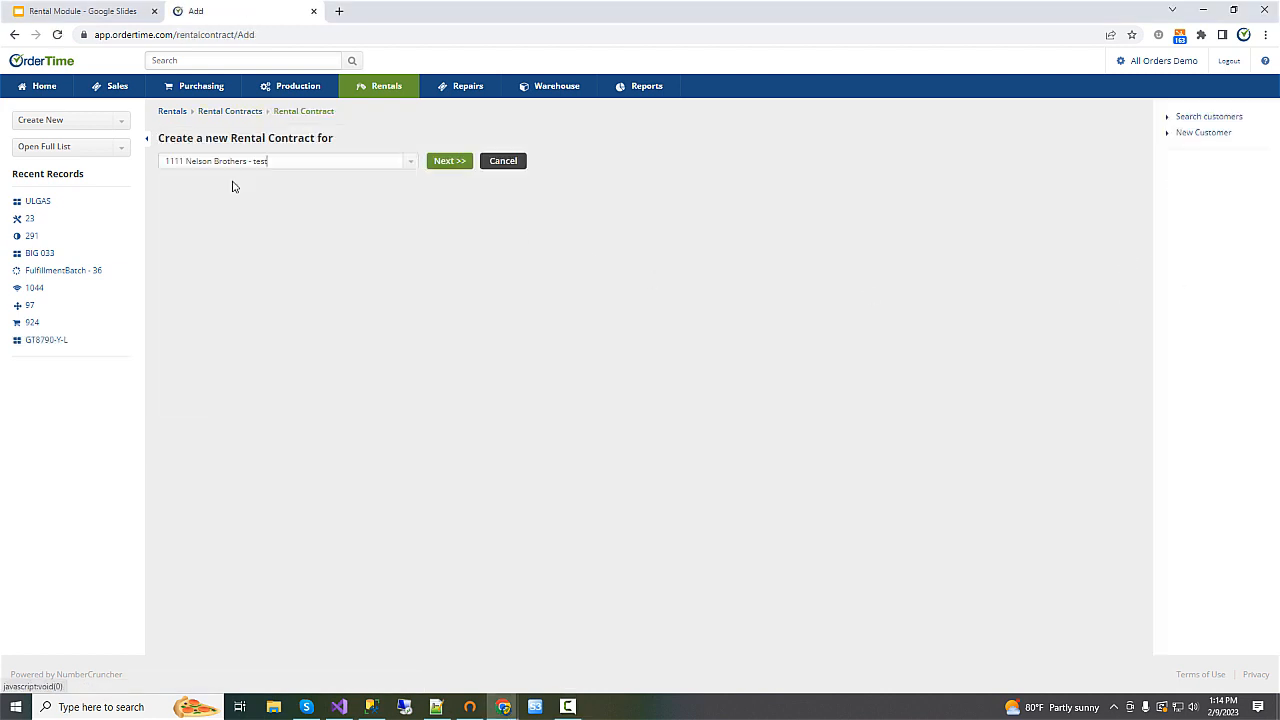
pyautogui.click(449, 161)
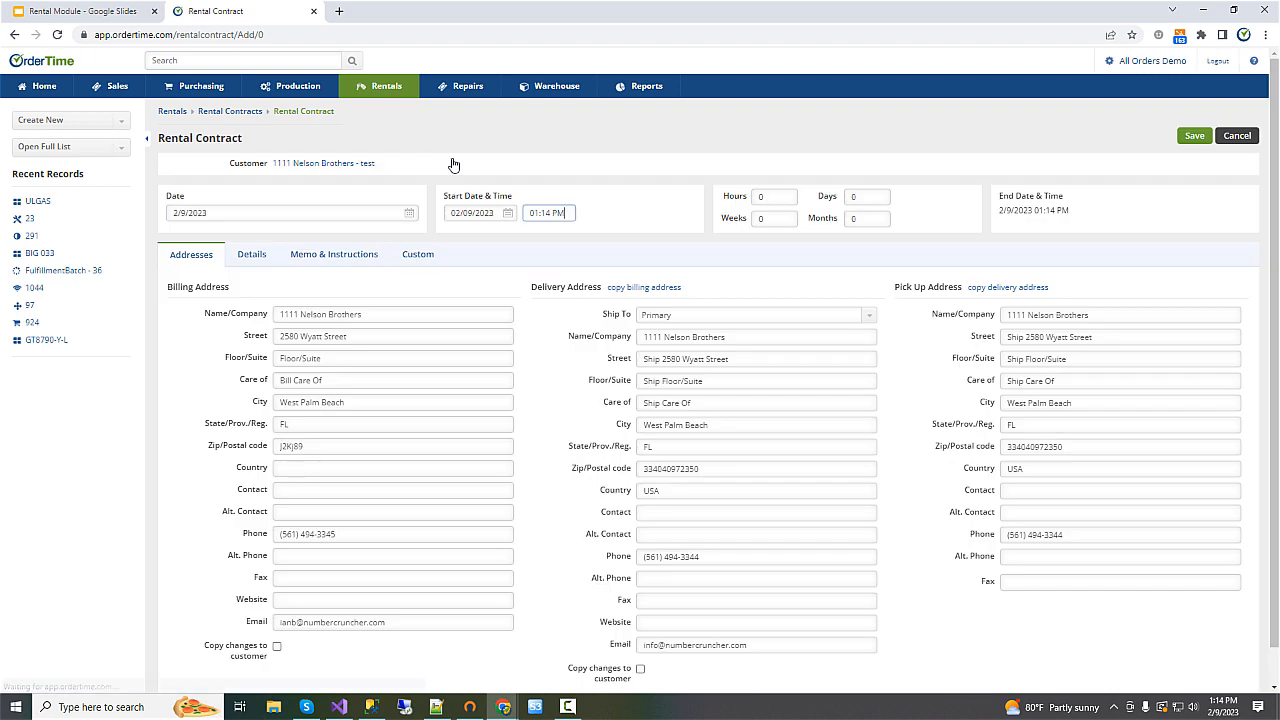
pyautogui.click(148, 139)
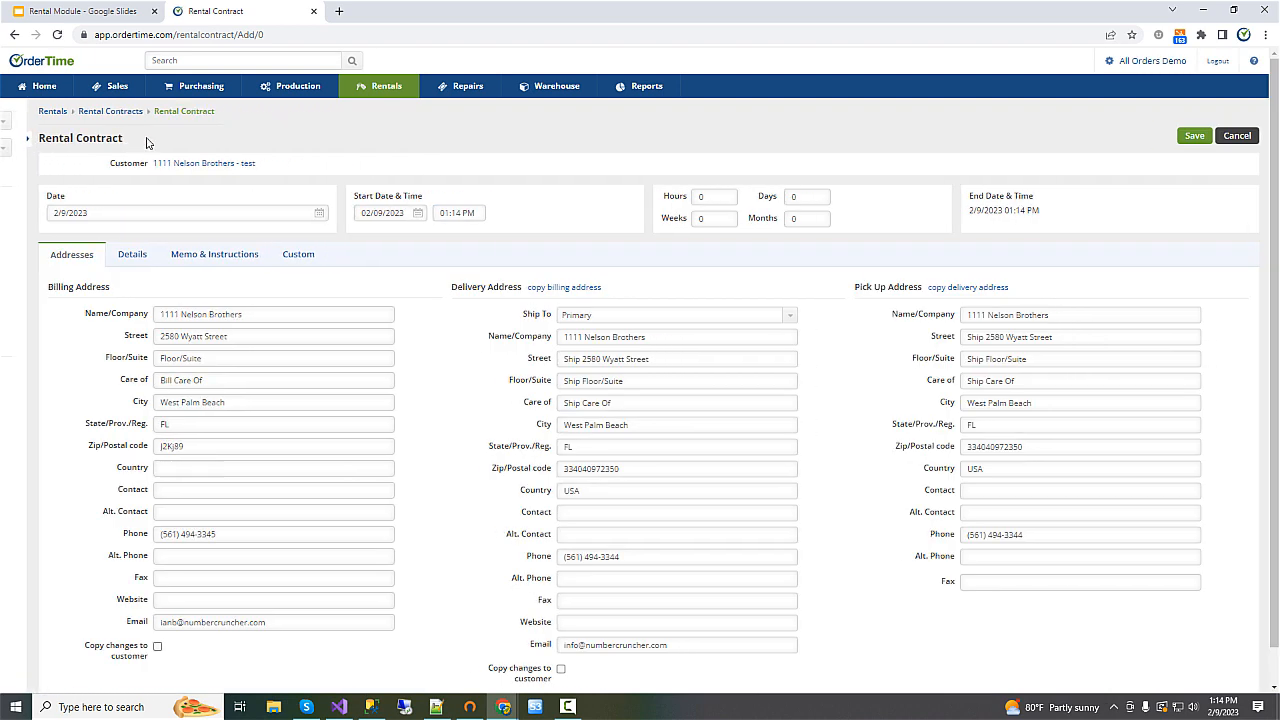
# Step: Set the contract's start date to 02/10/2023 and the start time to 09:00 AM
pyautogui.click(400, 213)
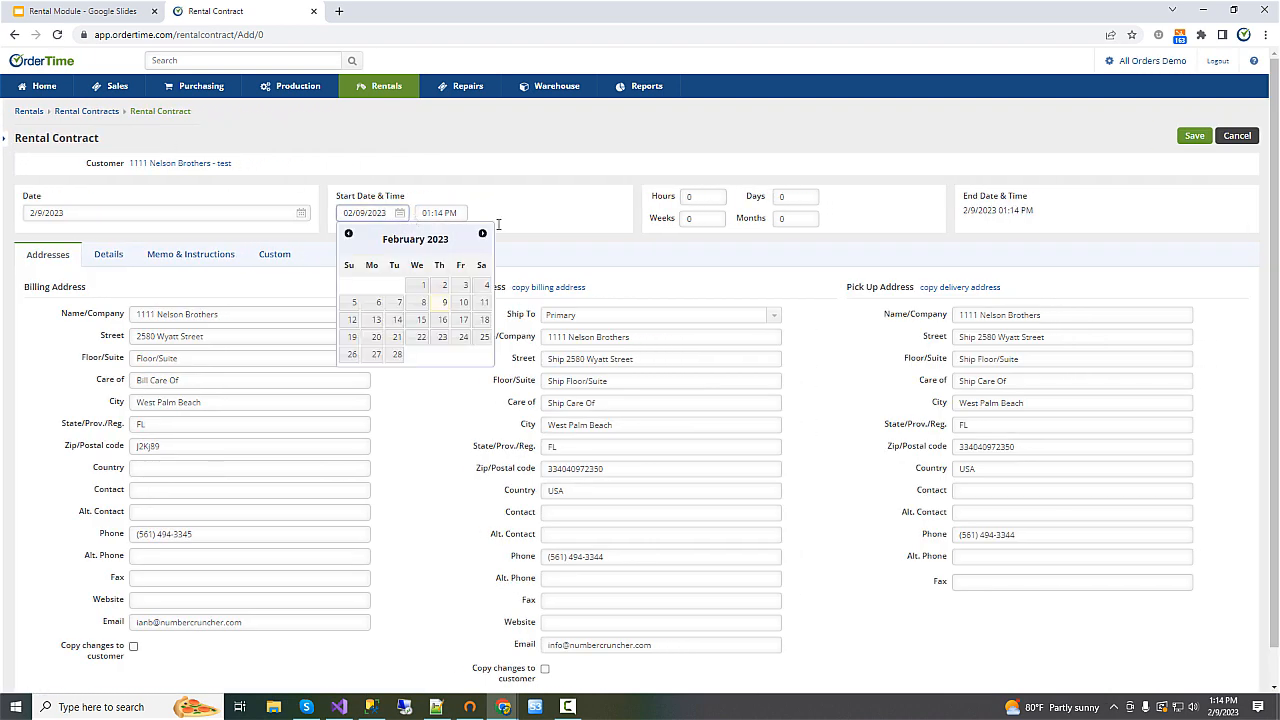
pyautogui.click(607, 258)
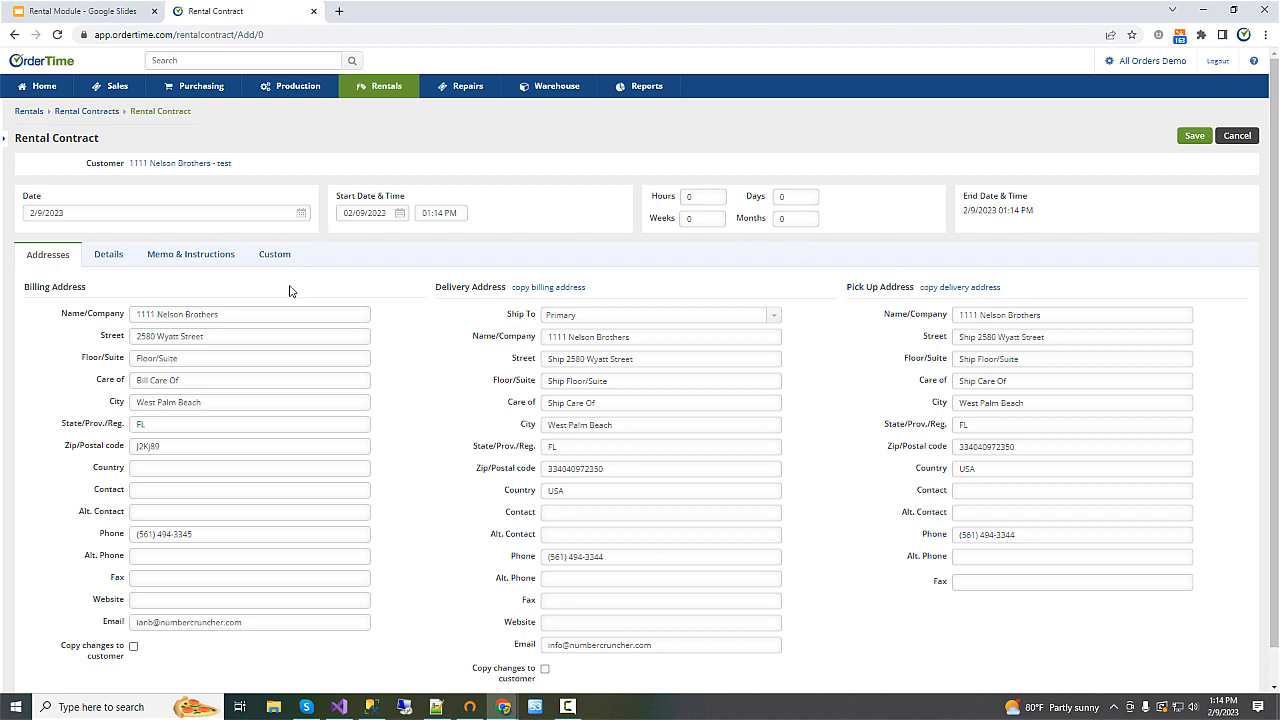
pyautogui.click(400, 213)
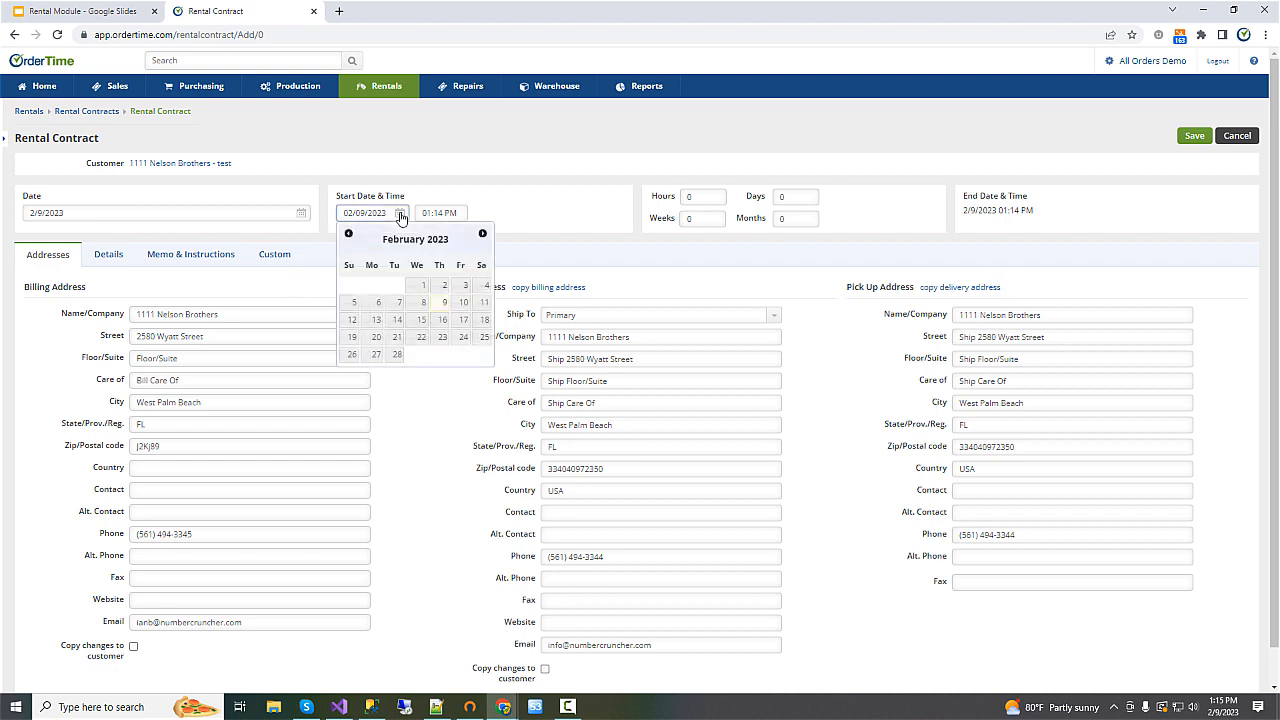
pyautogui.click(463, 302)
pyautogui.click(449, 213)
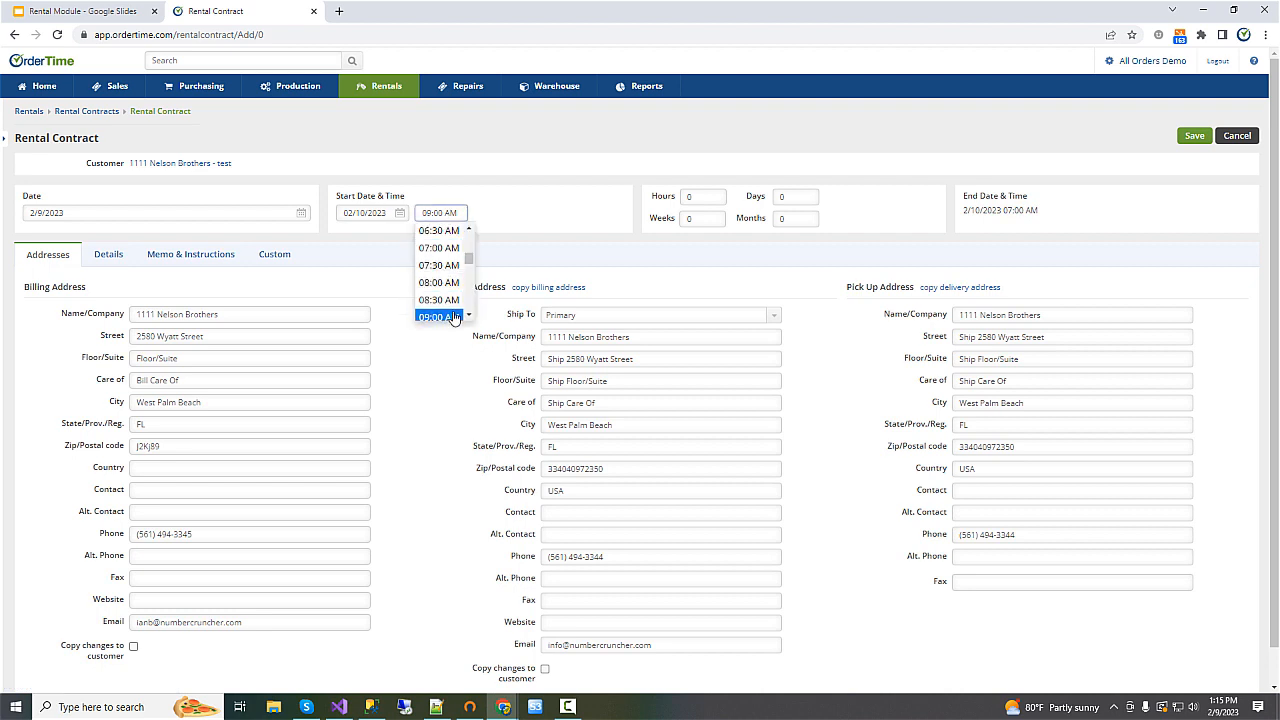
pyautogui.click(432, 316)
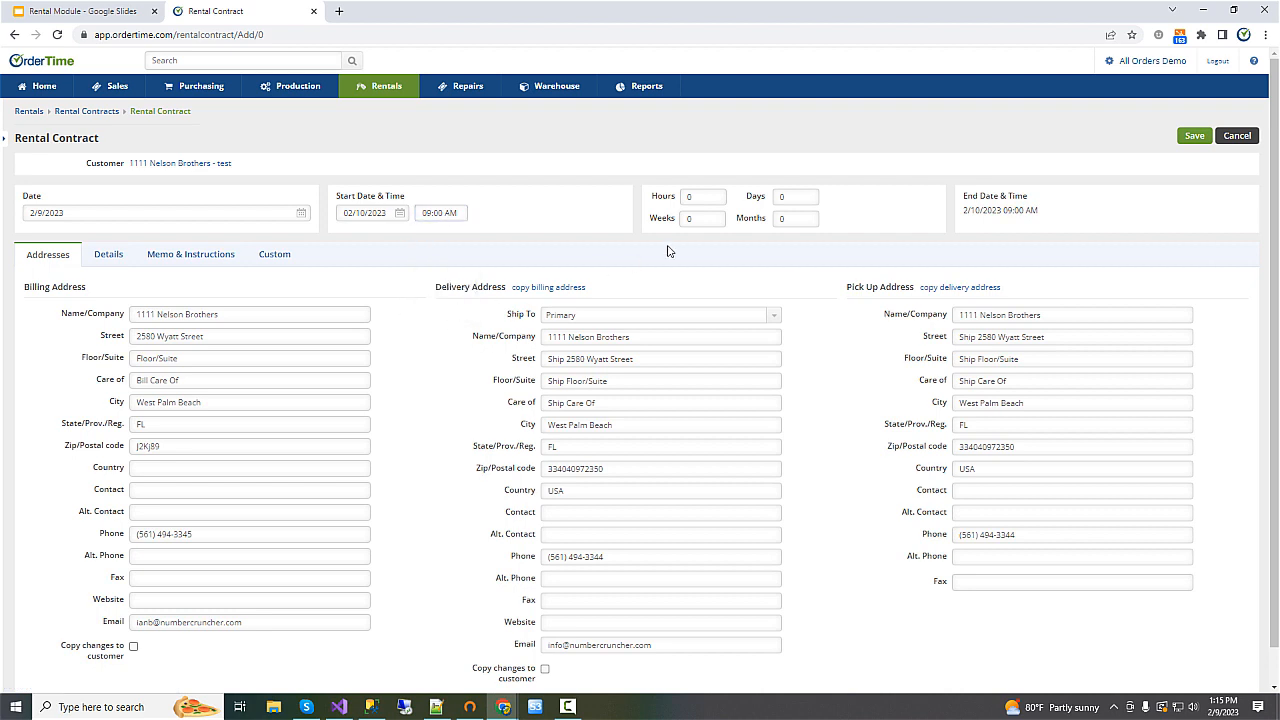
# Step: Set the rental duration to 1 day and 2 hours
pyautogui.click(694, 198)
pyautogui.click(732, 168)
pyautogui.click(705, 196)
pyautogui.press('BackSpace')
pyautogui.write('5')
pyautogui.press('Tab')
pyautogui.write('1')
pyautogui.hotkey('shift', 'Tab')
pyautogui.write('2')
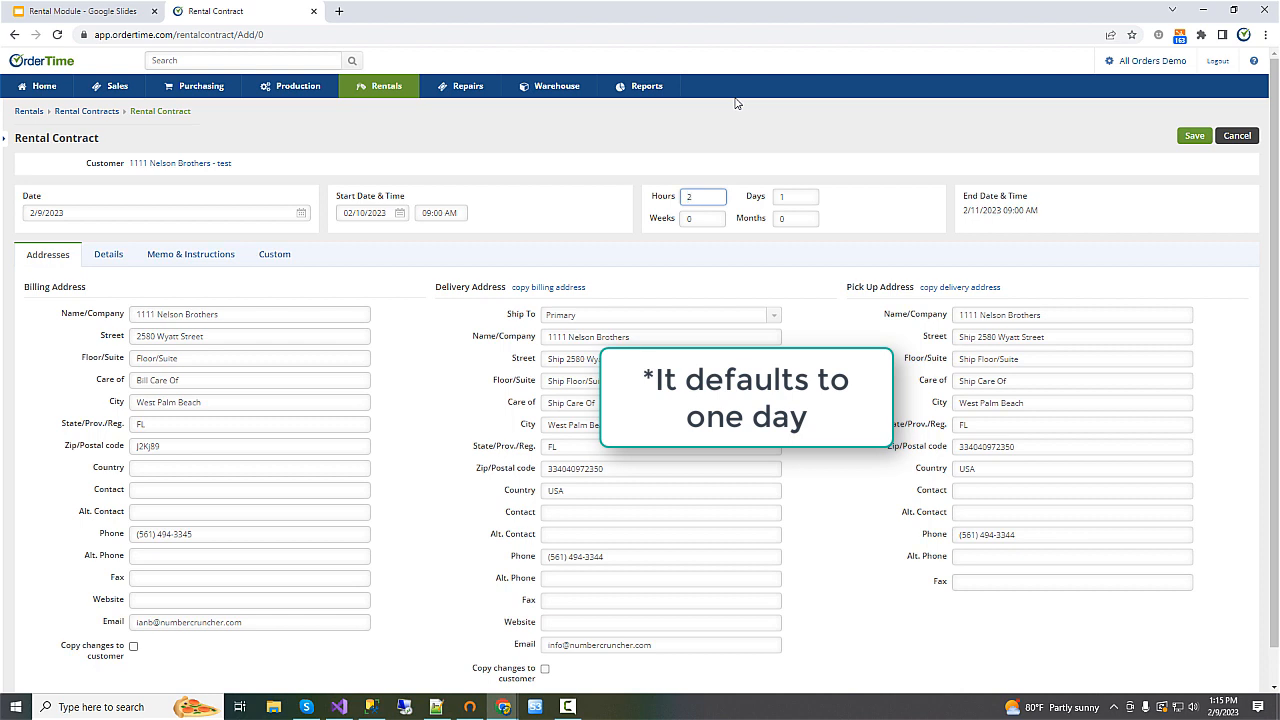
pyautogui.press('Tab')
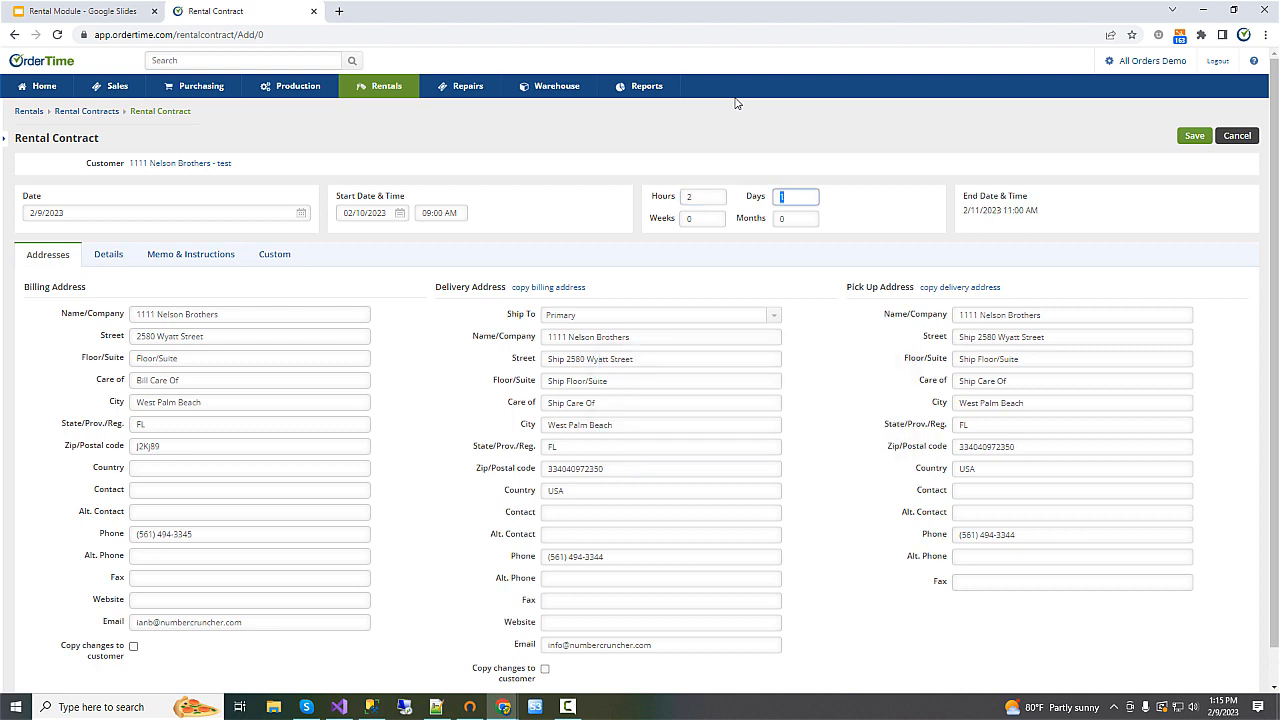
# Step: Enter the customer's PO number in the contract's billing details
pyautogui.click(102, 256)
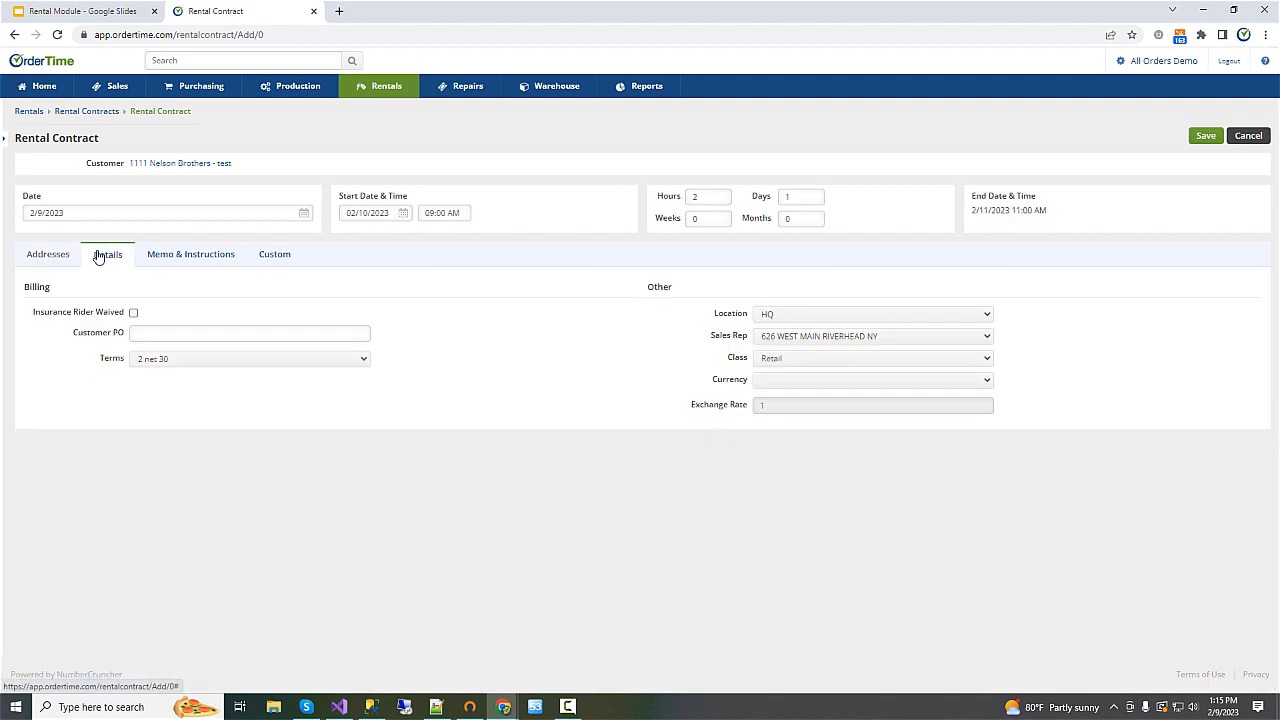
pyautogui.click(158, 333)
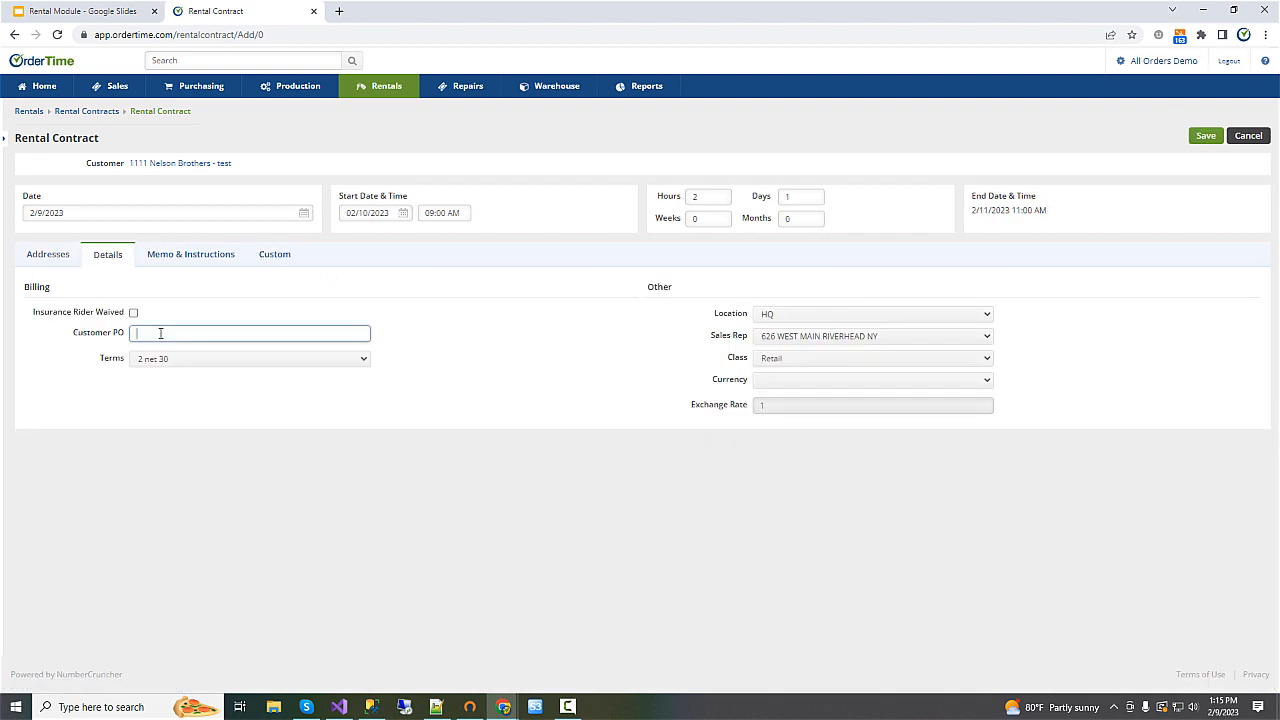
pyautogui.write('97985789')
# Step: Try the Deposit payment terms in the billing details and restore 2 net 30
pyautogui.click(176, 362)
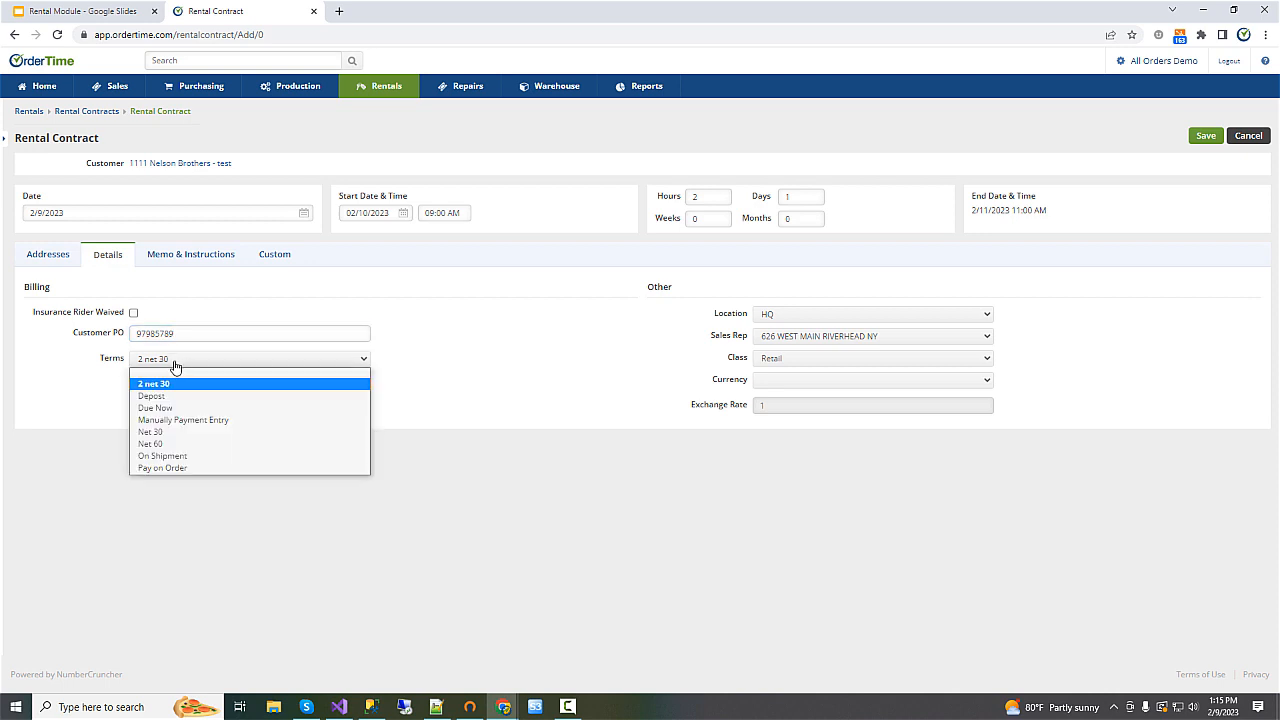
pyautogui.click(175, 362)
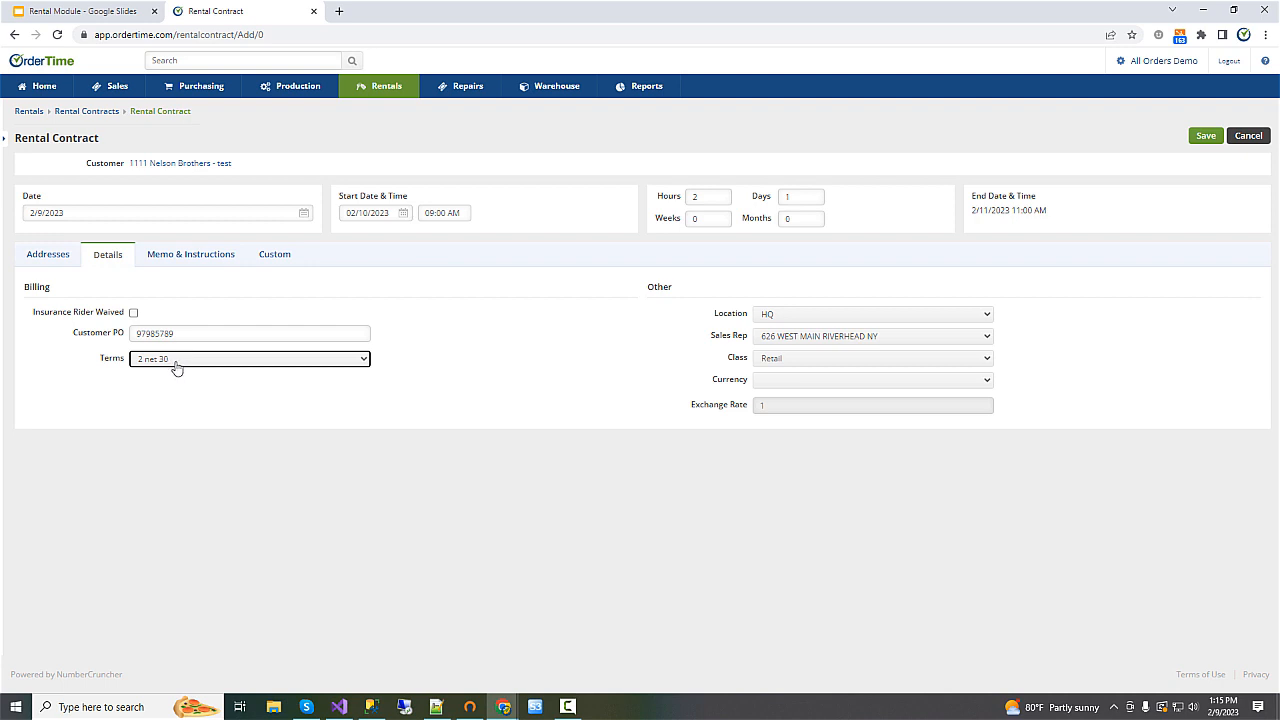
pyautogui.click(177, 367)
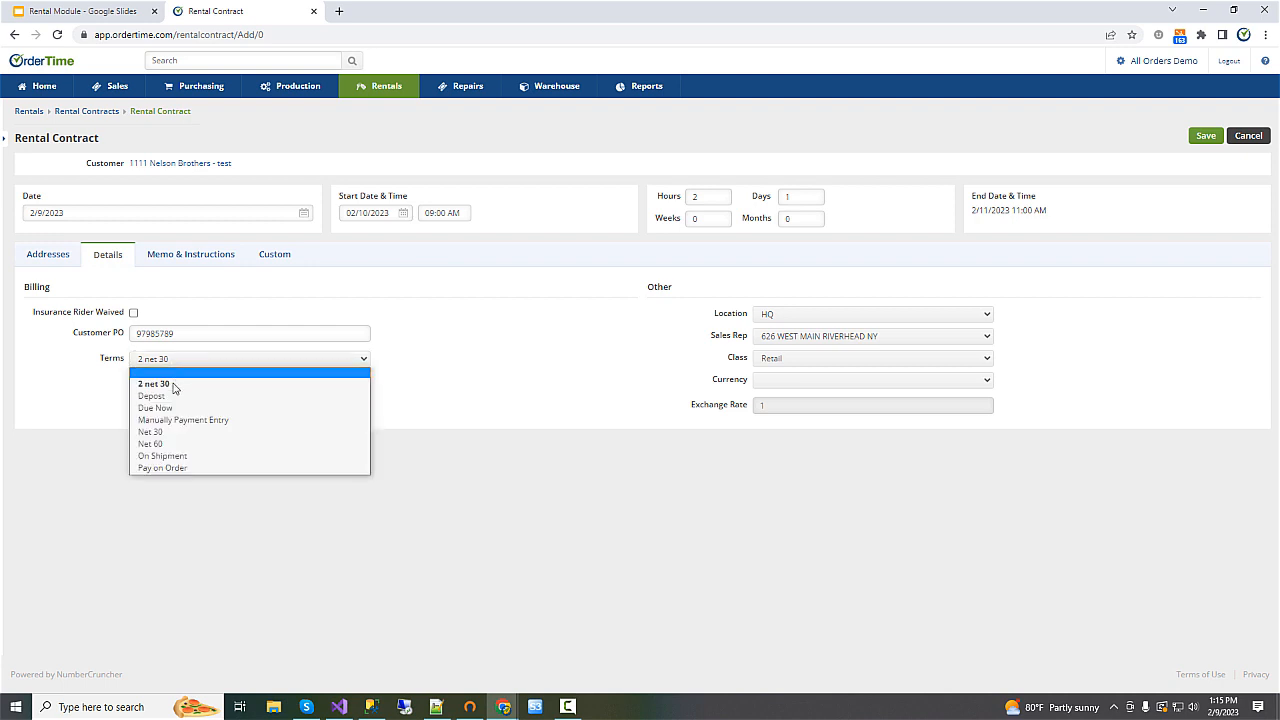
pyautogui.click(168, 398)
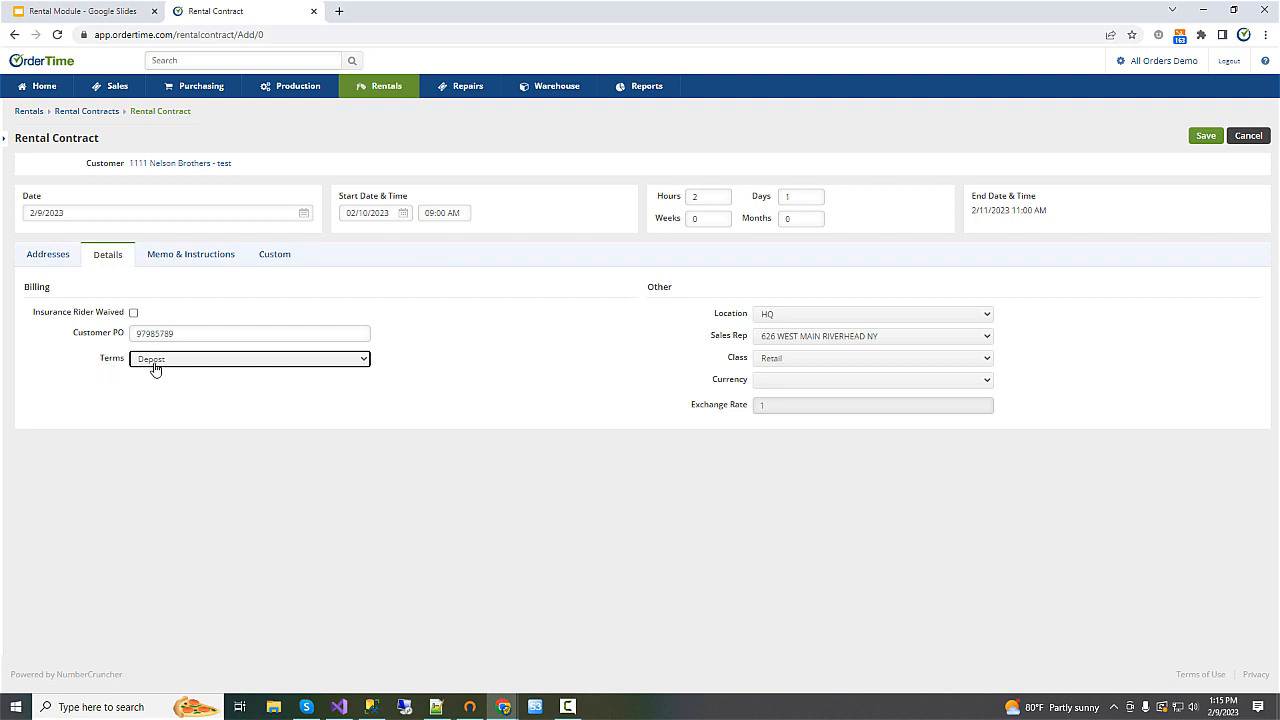
pyautogui.click(155, 366)
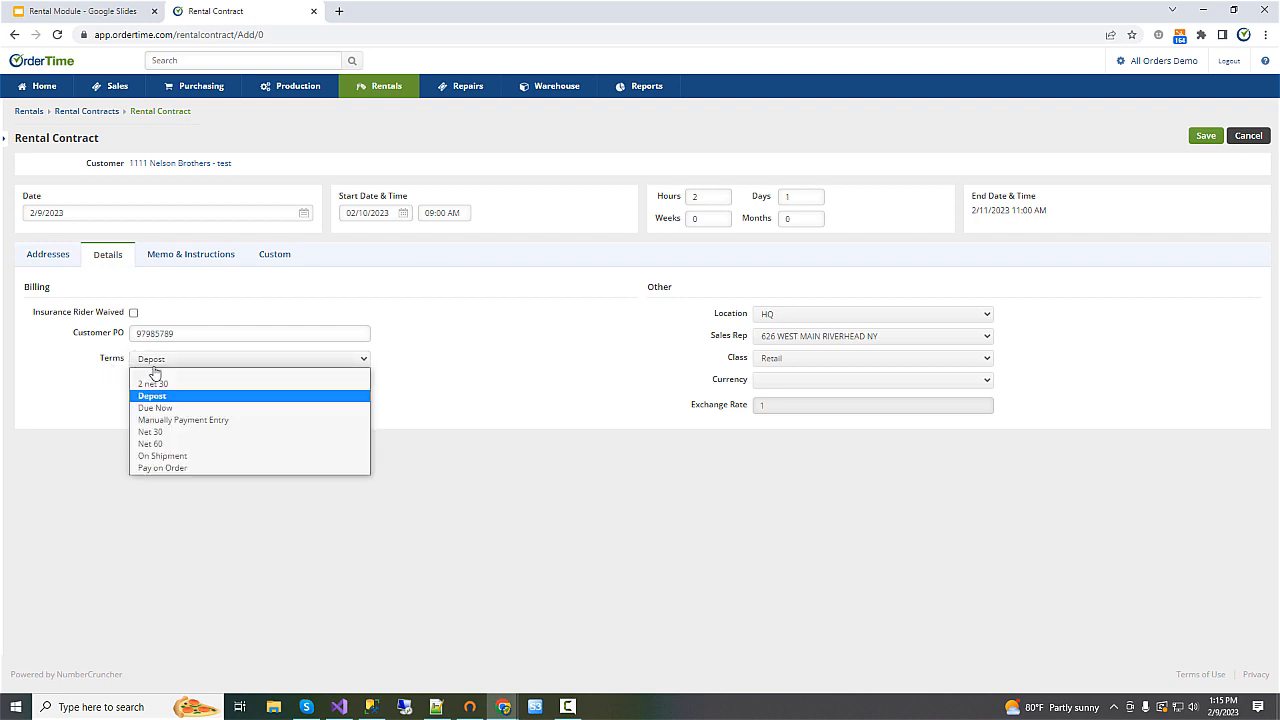
pyautogui.click(152, 384)
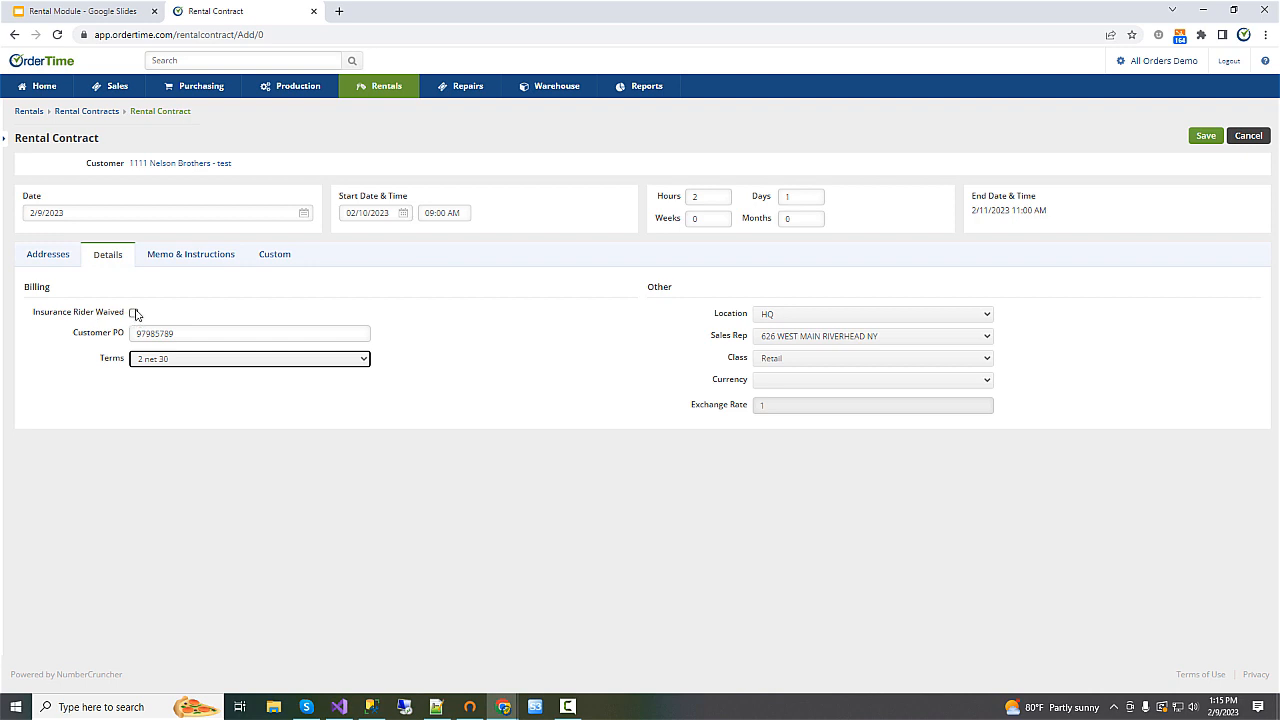
# Step: View the memo and instructions fields, save the rental contract, and check its interval in the general summary
pyautogui.click(156, 257)
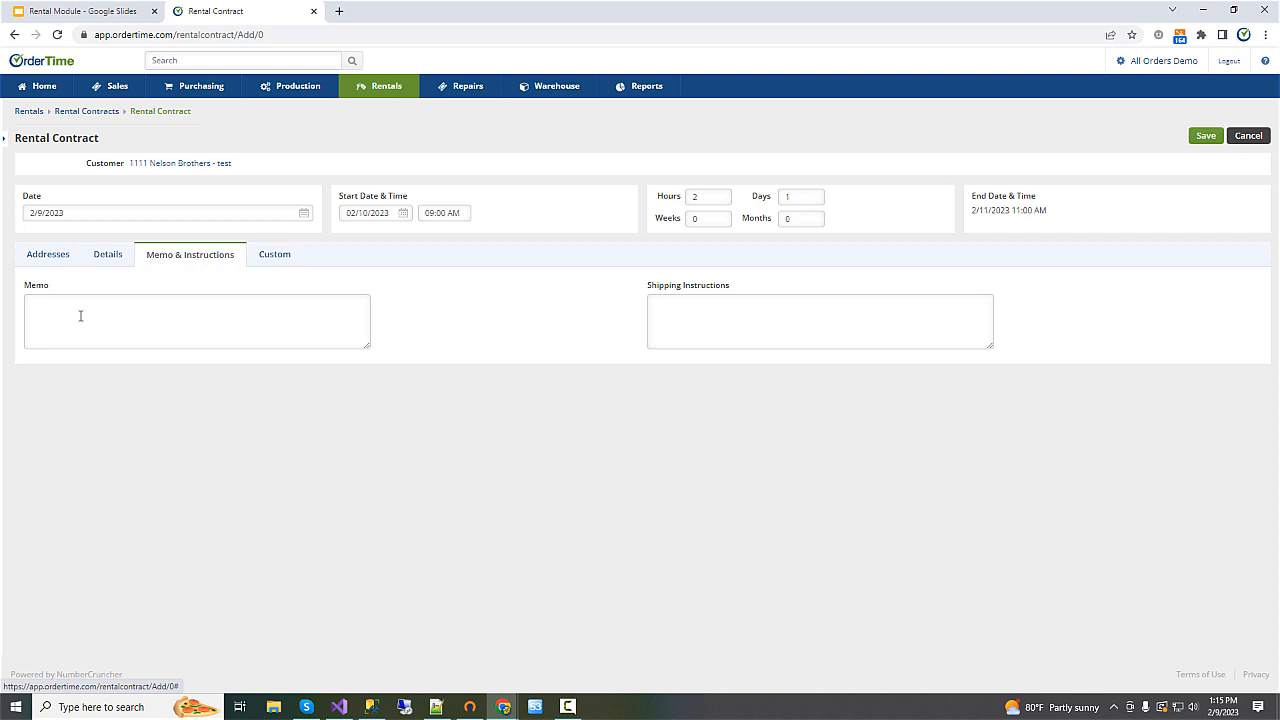
pyautogui.click(1205, 140)
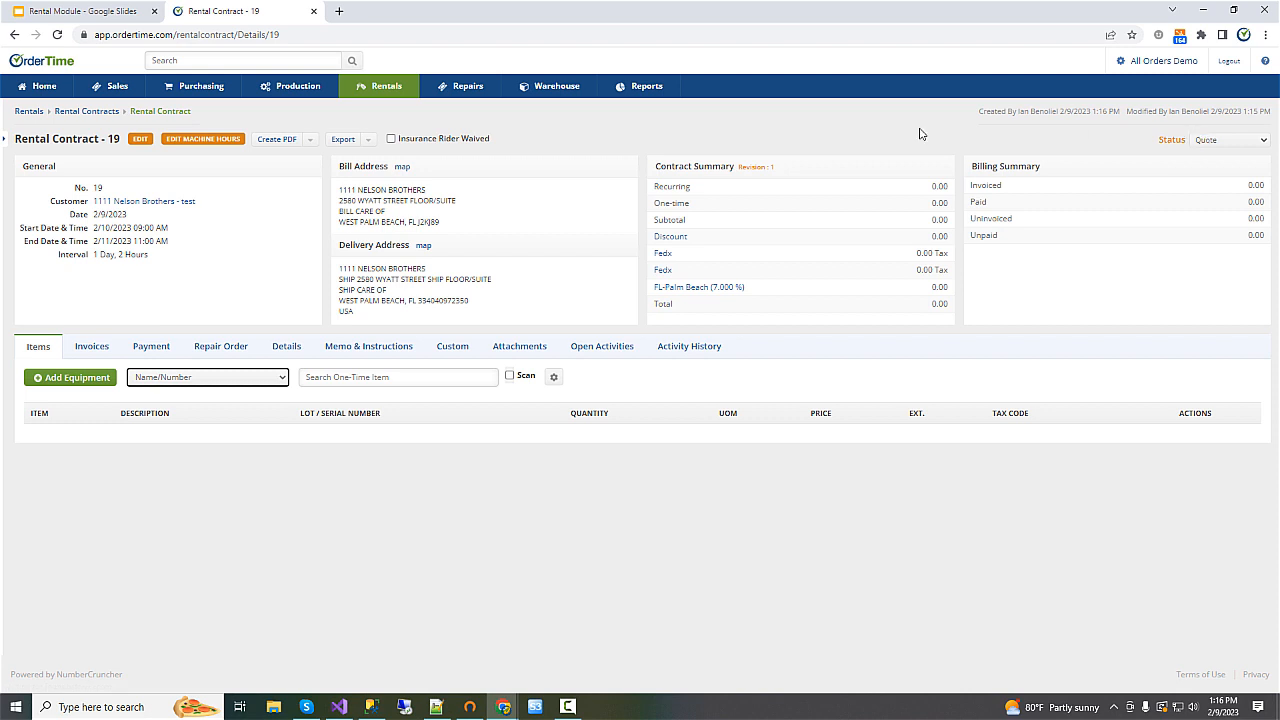
pyautogui.moveTo(93, 255)
pyautogui.mouseDown()
pyautogui.moveTo(147, 259)
pyautogui.moveTo(100, 231)
pyautogui.moveTo(170, 233)
pyautogui.moveTo(174, 245)
pyautogui.moveTo(89, 241)
pyautogui.mouseUp()
pyautogui.moveTo(160, 260); pyautogui.dragTo(99, 257)
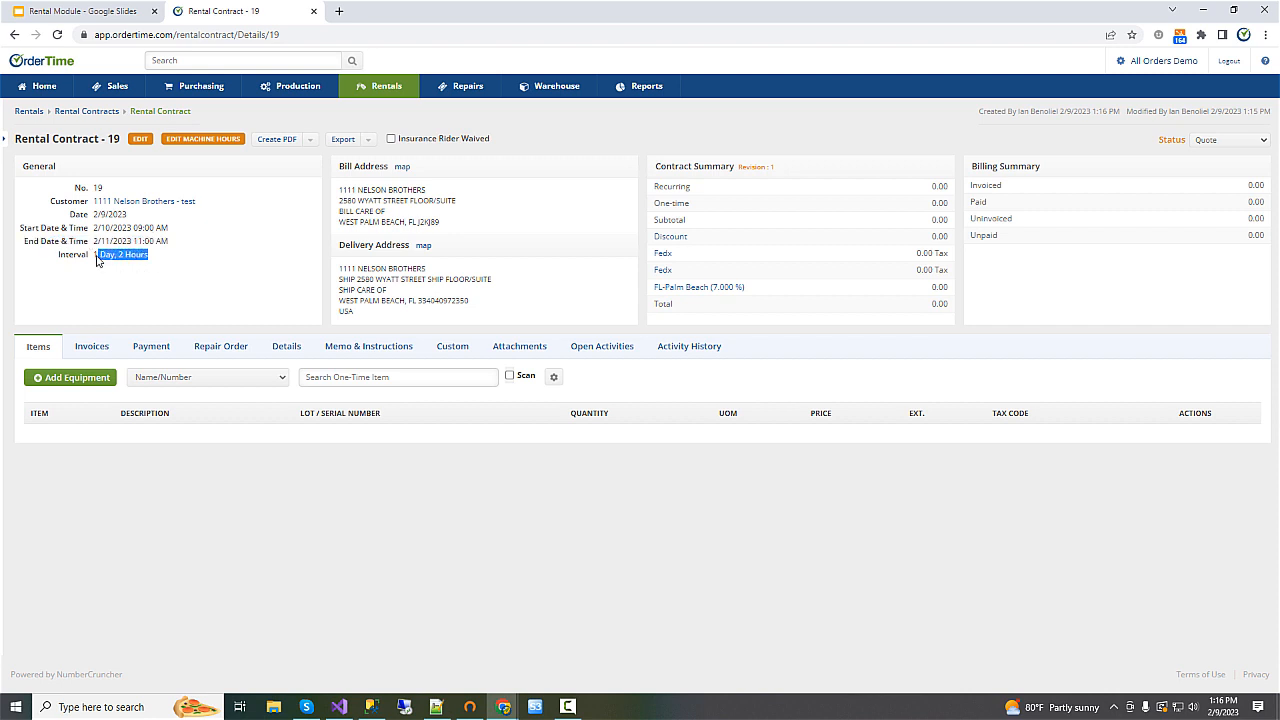
# Step: Add the BIG 01 equipment with serial number SN-011 to the rental contract
pyautogui.click(61, 384)
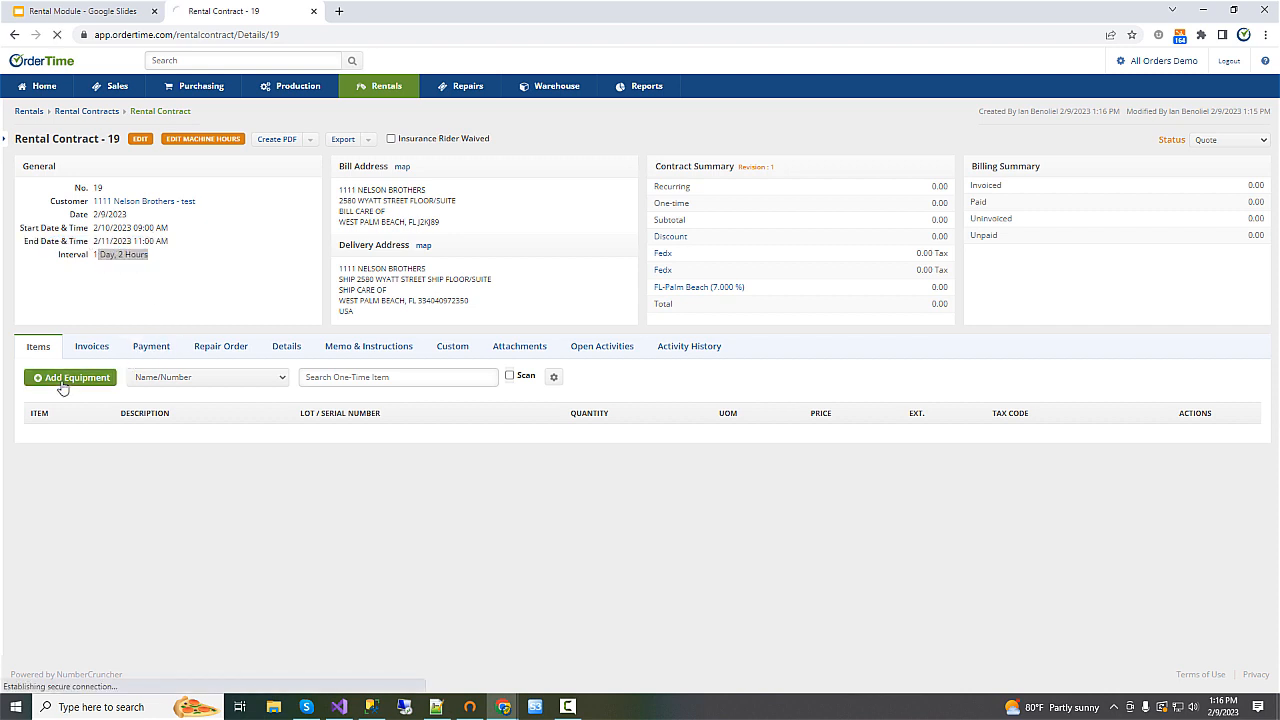
pyautogui.click(277, 224)
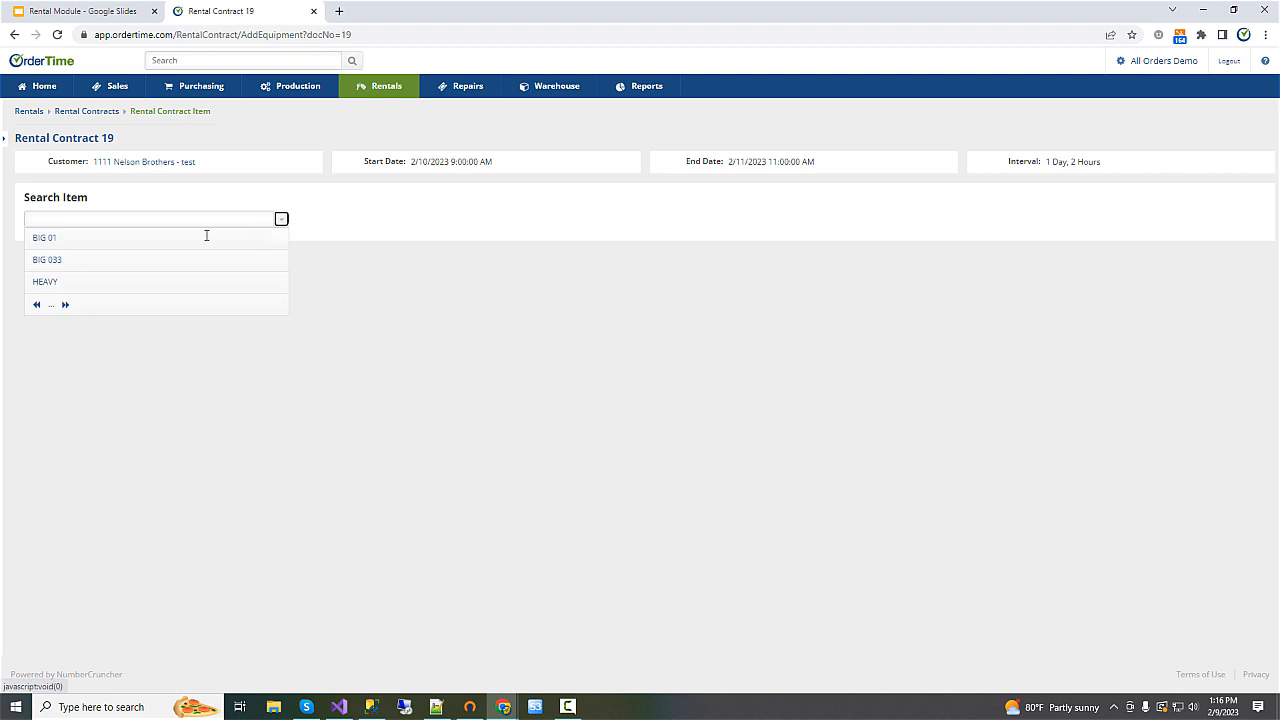
pyautogui.click(48, 244)
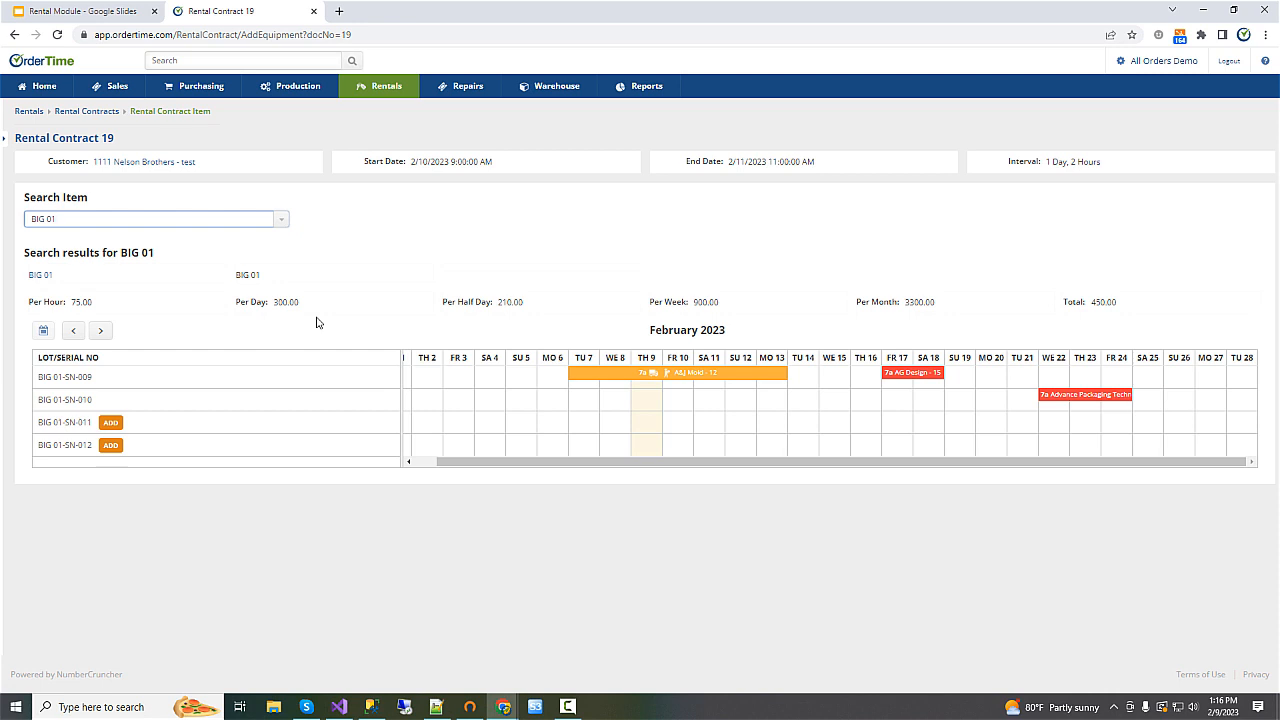
pyautogui.click(111, 423)
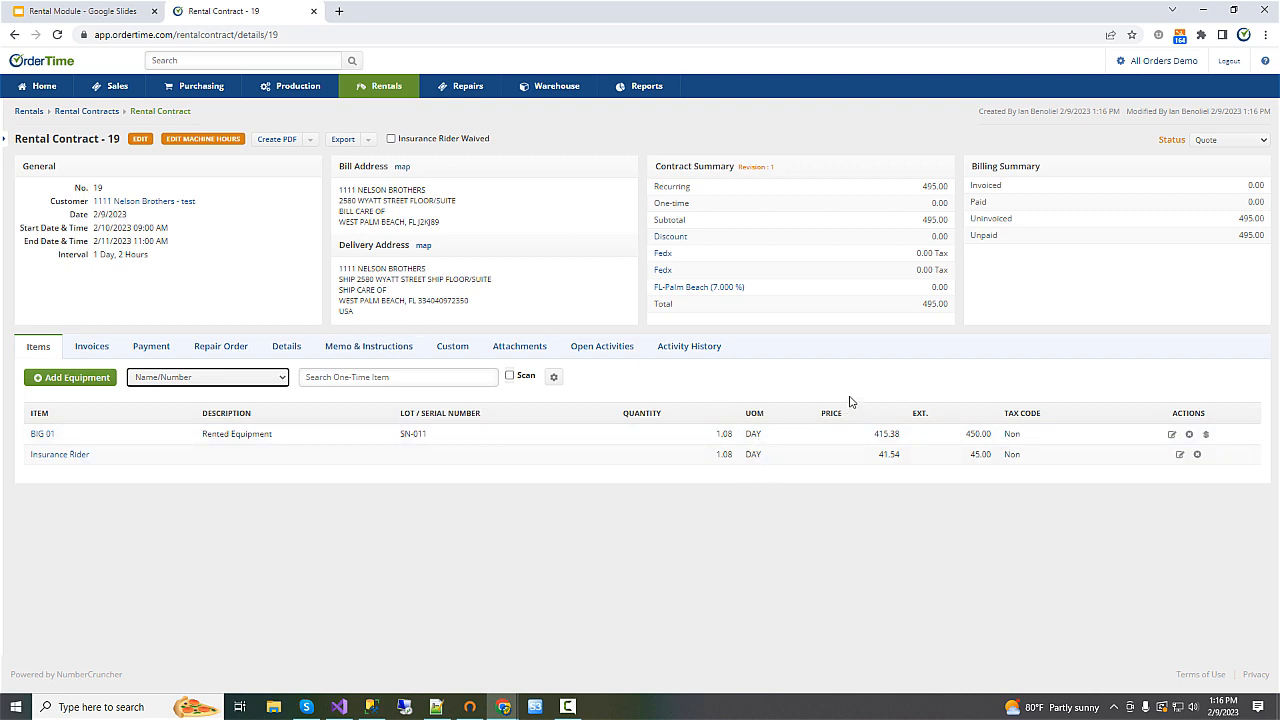
pyautogui.click(356, 380)
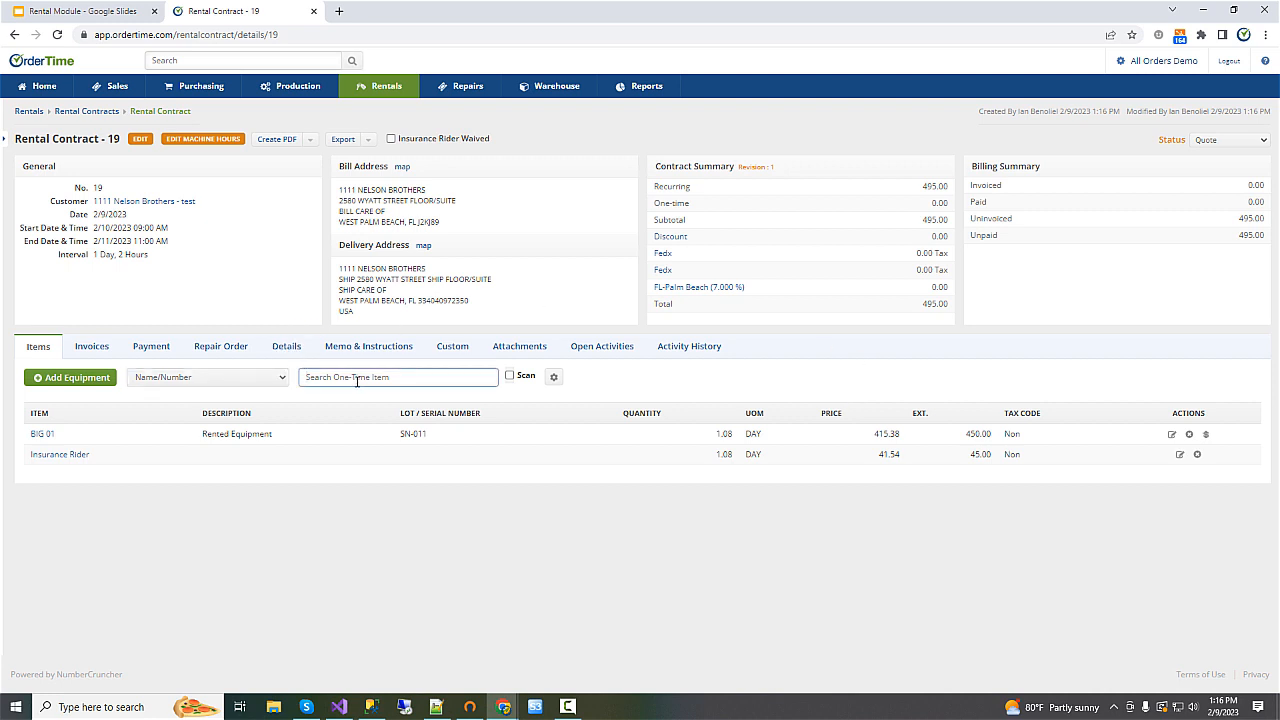
pyautogui.write('s')
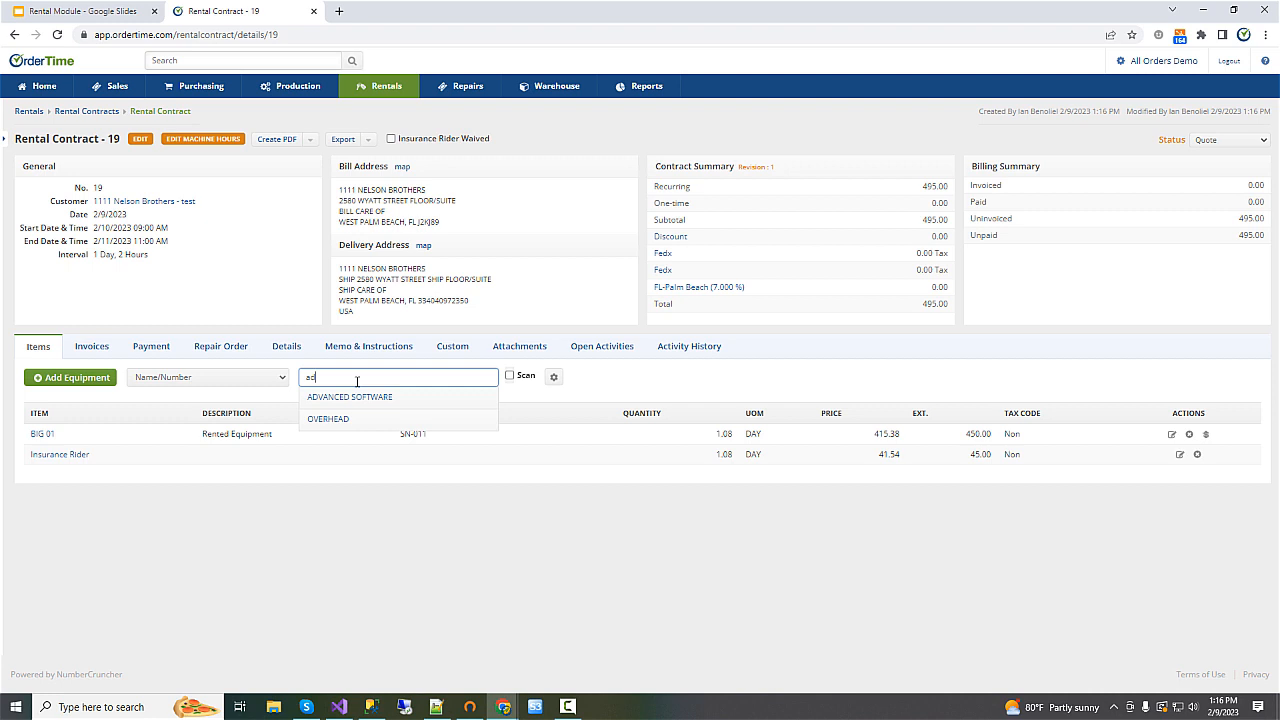
pyautogui.press('BackSpace')
pyautogui.press('BackSpace')
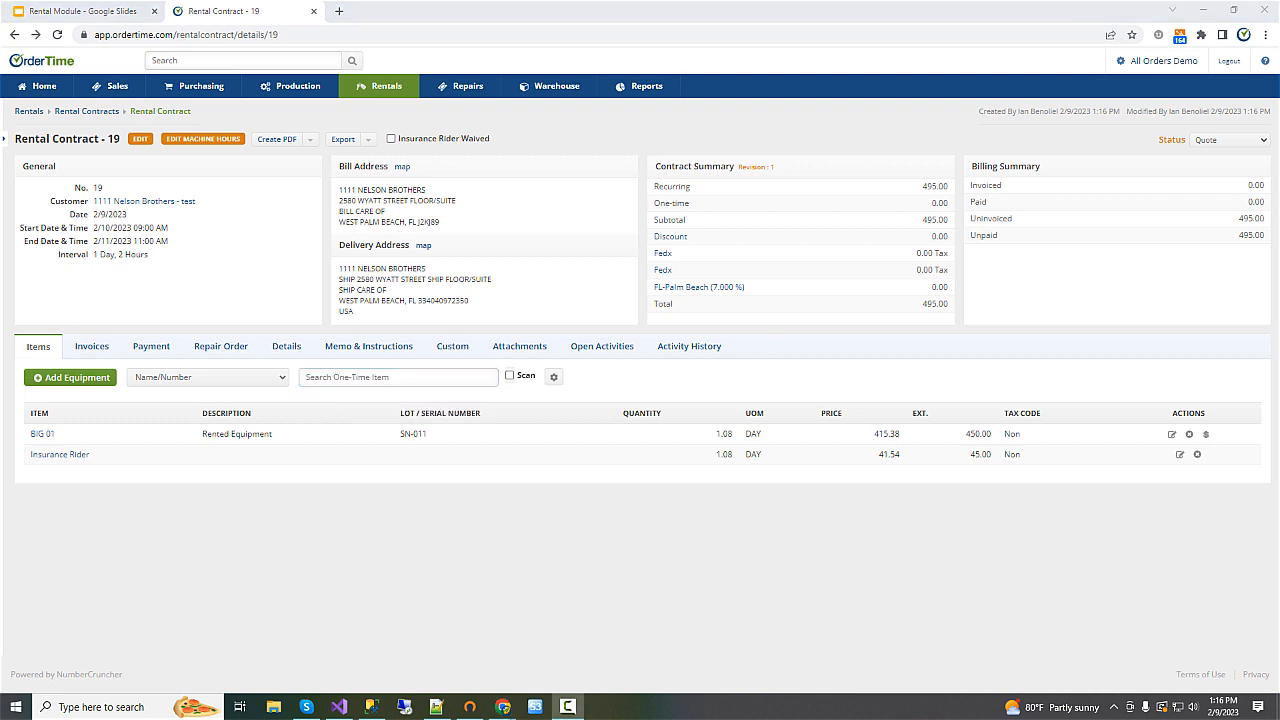
# Step: Add ULGAS to the contract as a one-time item with a quantity of 25 gal
pyautogui.click(320, 377)
pyautogui.write('ulg')
pyautogui.click(350, 397)
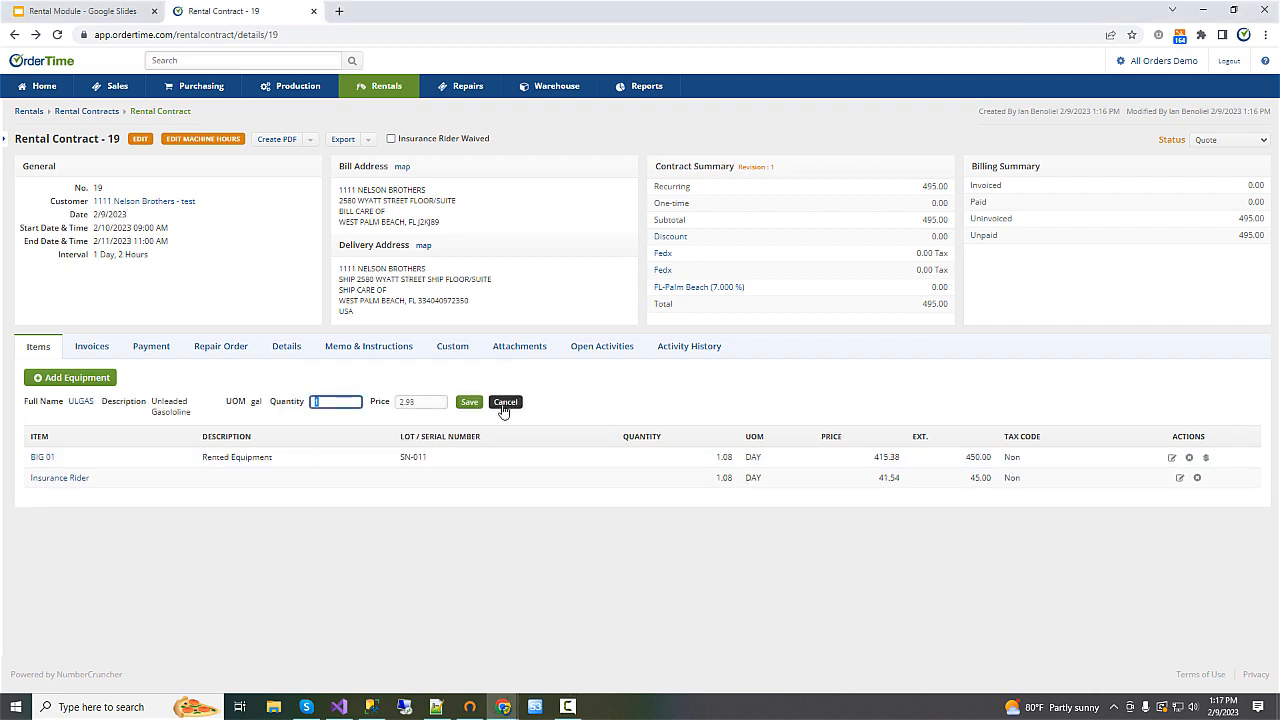
pyautogui.write('25')
pyautogui.press('Return')
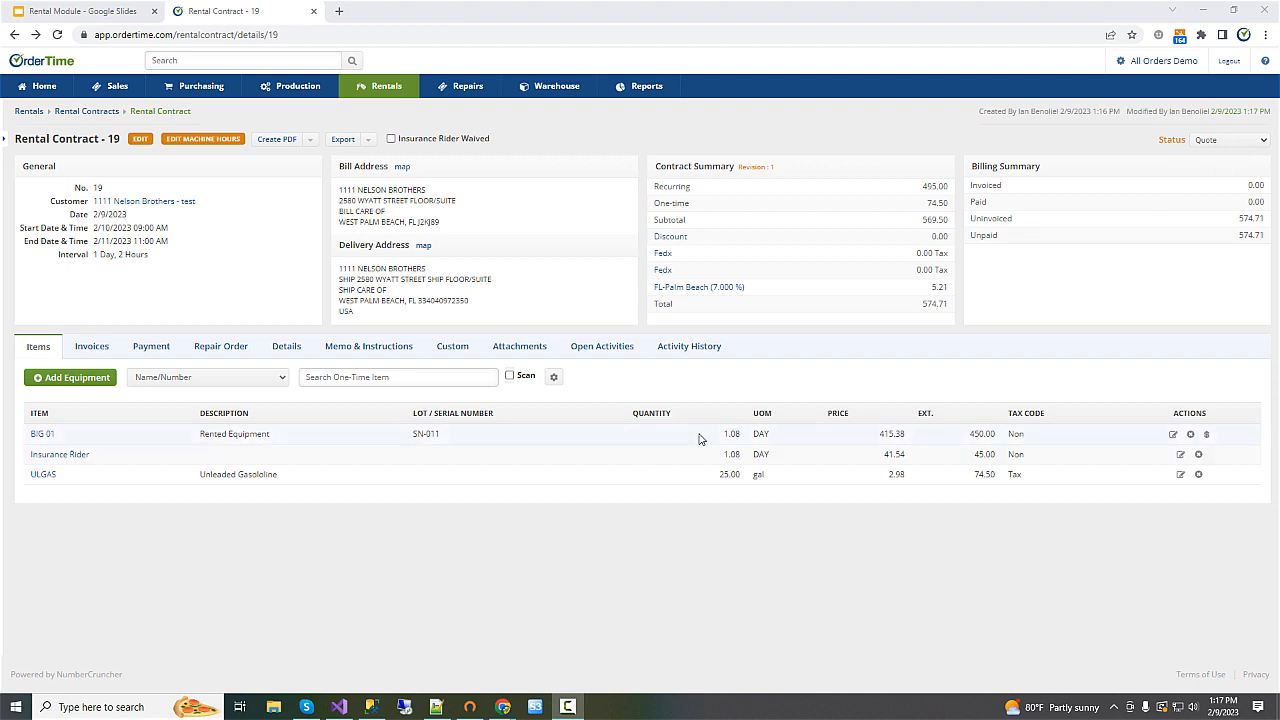
# Step: Check the contract's invoices and payments, and change its status to Reservation, ending on the payments list
pyautogui.click(88, 346)
pyautogui.click(152, 350)
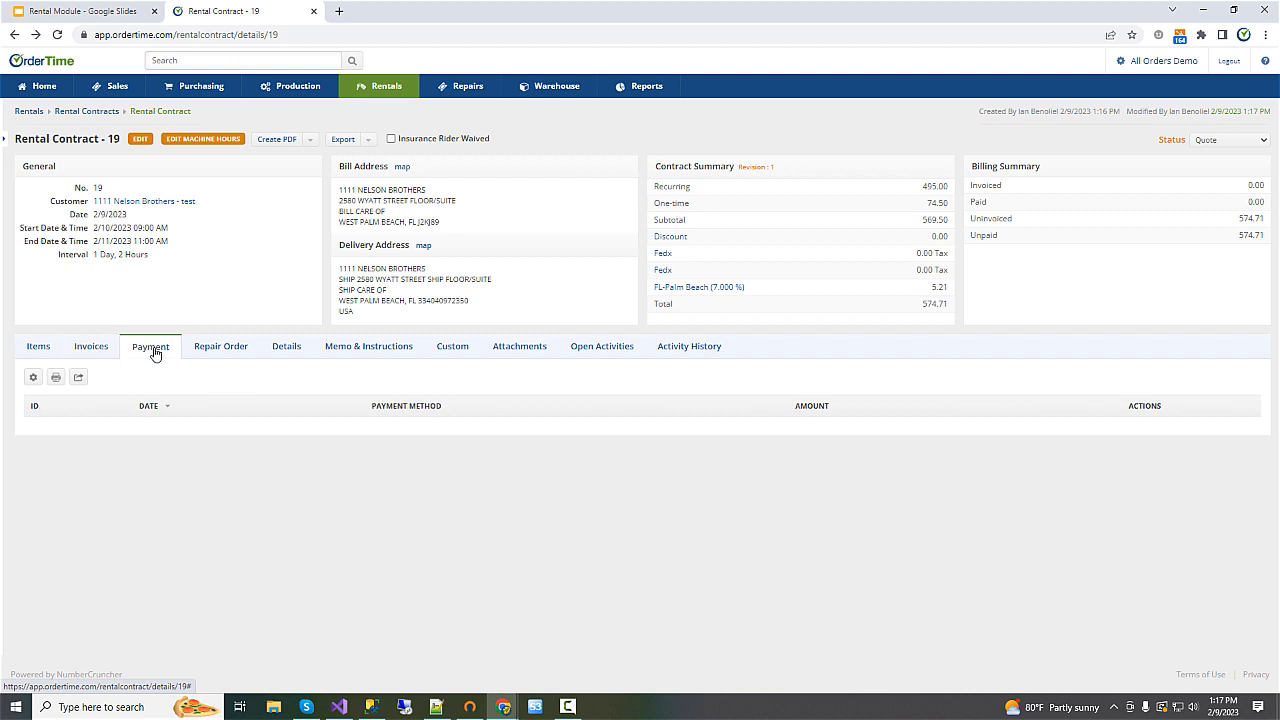
pyautogui.click(38, 347)
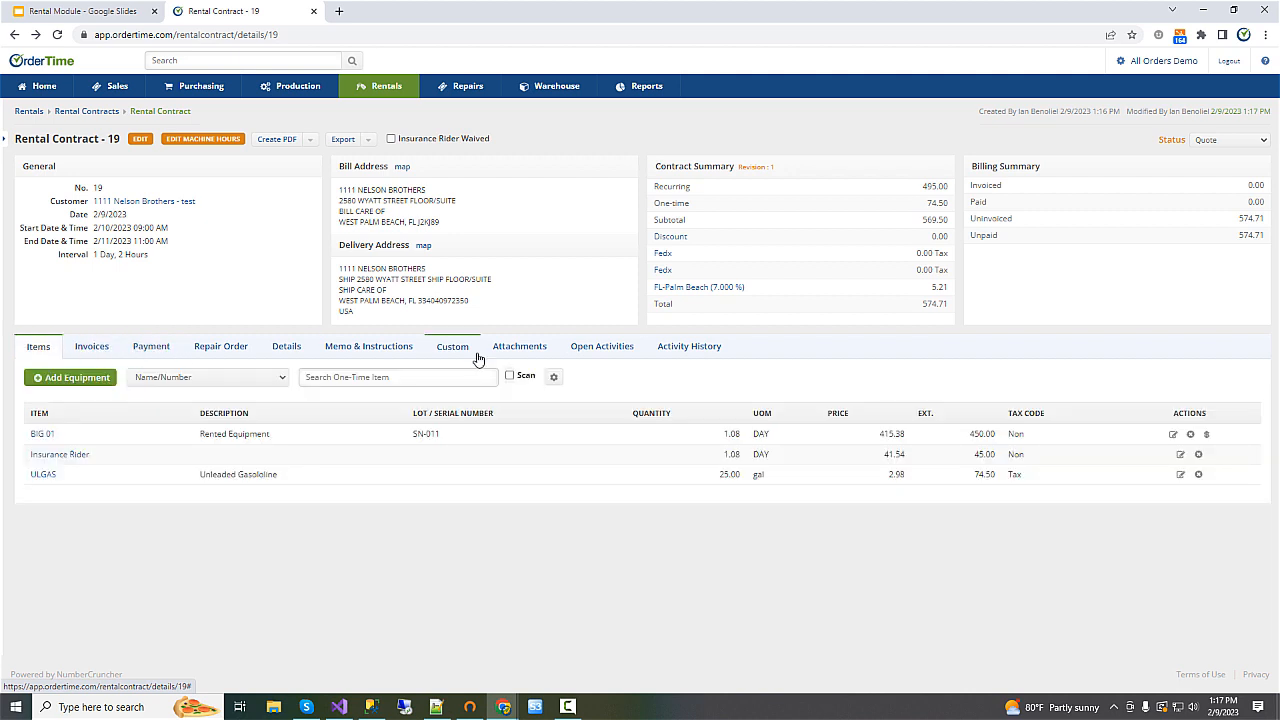
pyautogui.click(1221, 139)
pyautogui.click(1220, 157)
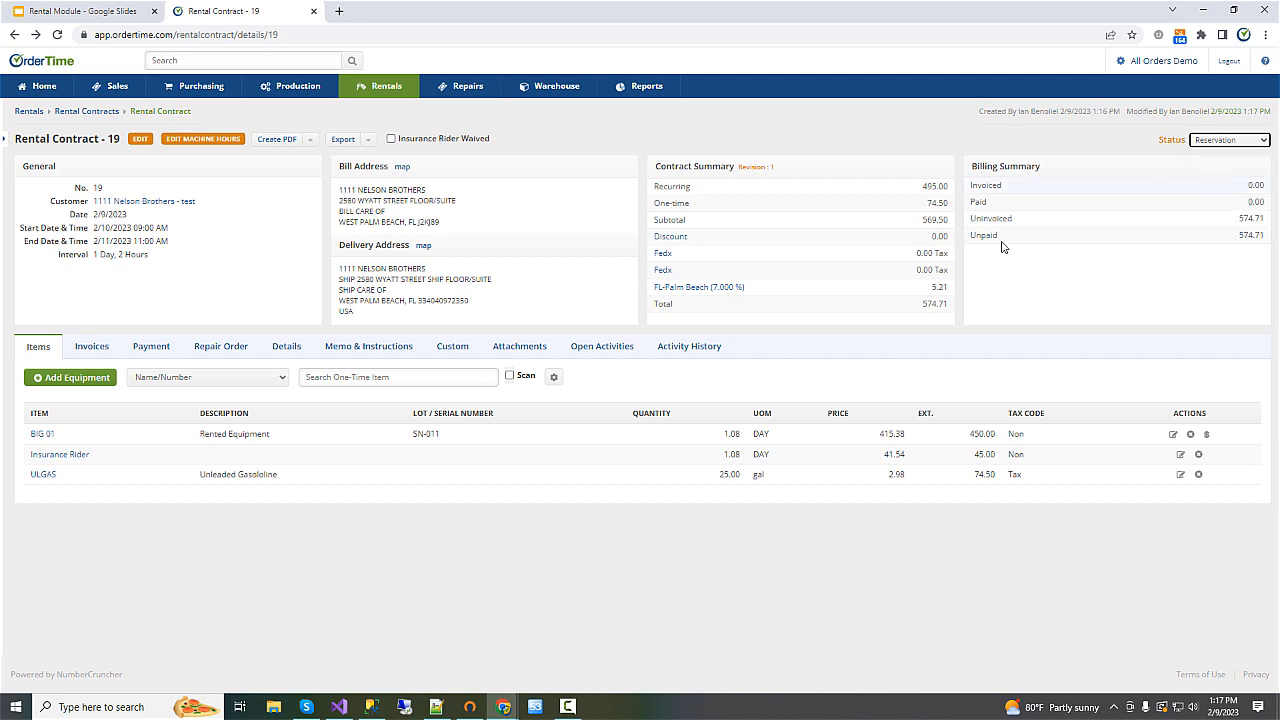
pyautogui.click(151, 346)
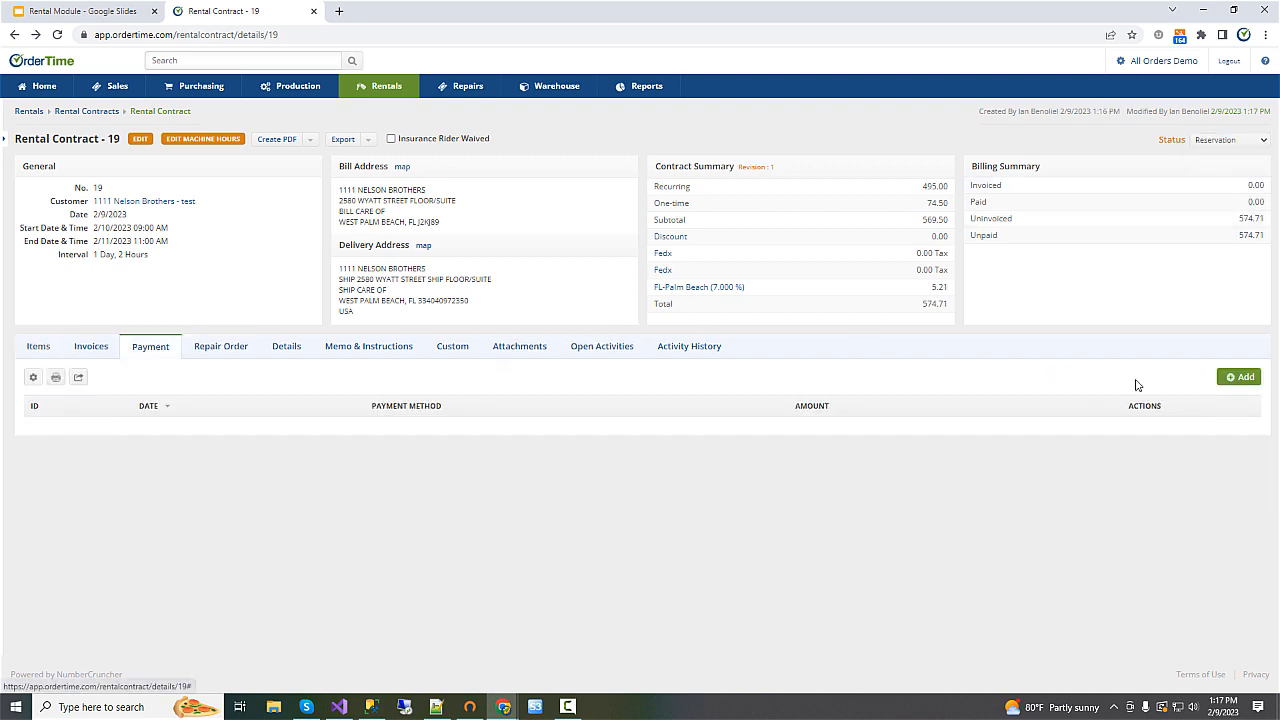
# Step: Try the ach and Cash payment methods in a new payment for the contract, and cancel it
pyautogui.click(1239, 377)
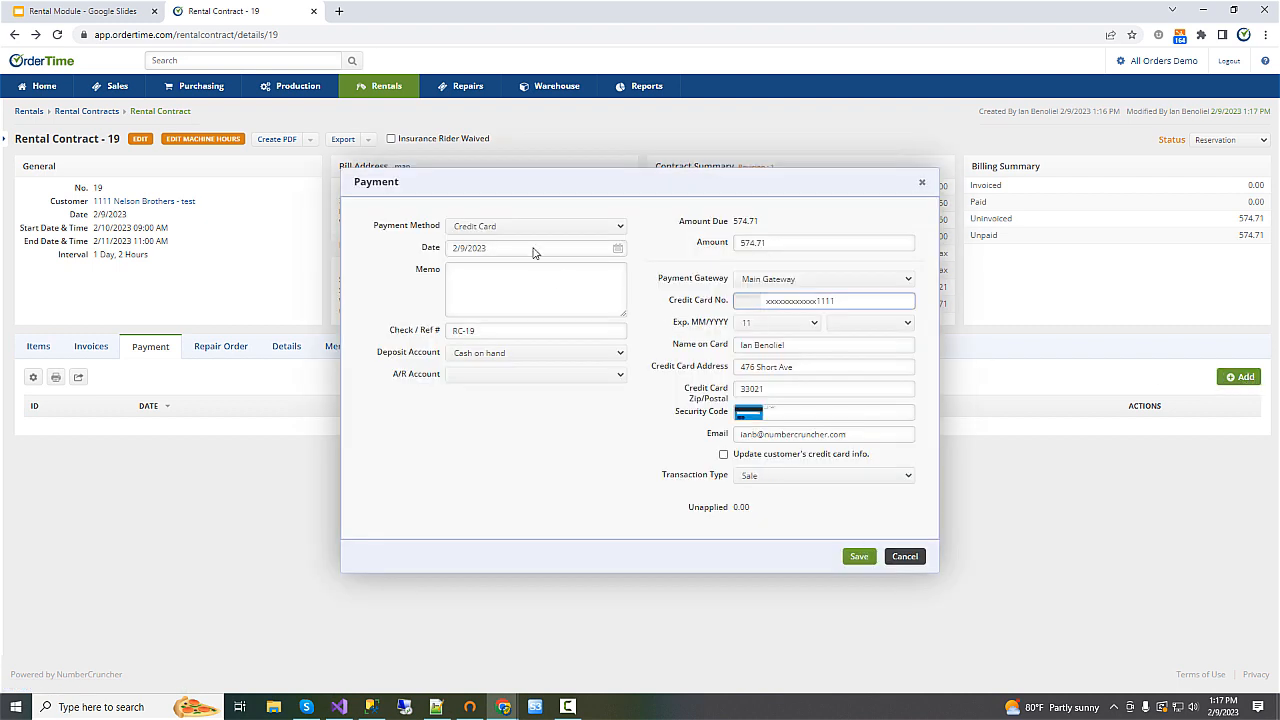
pyautogui.click(487, 226)
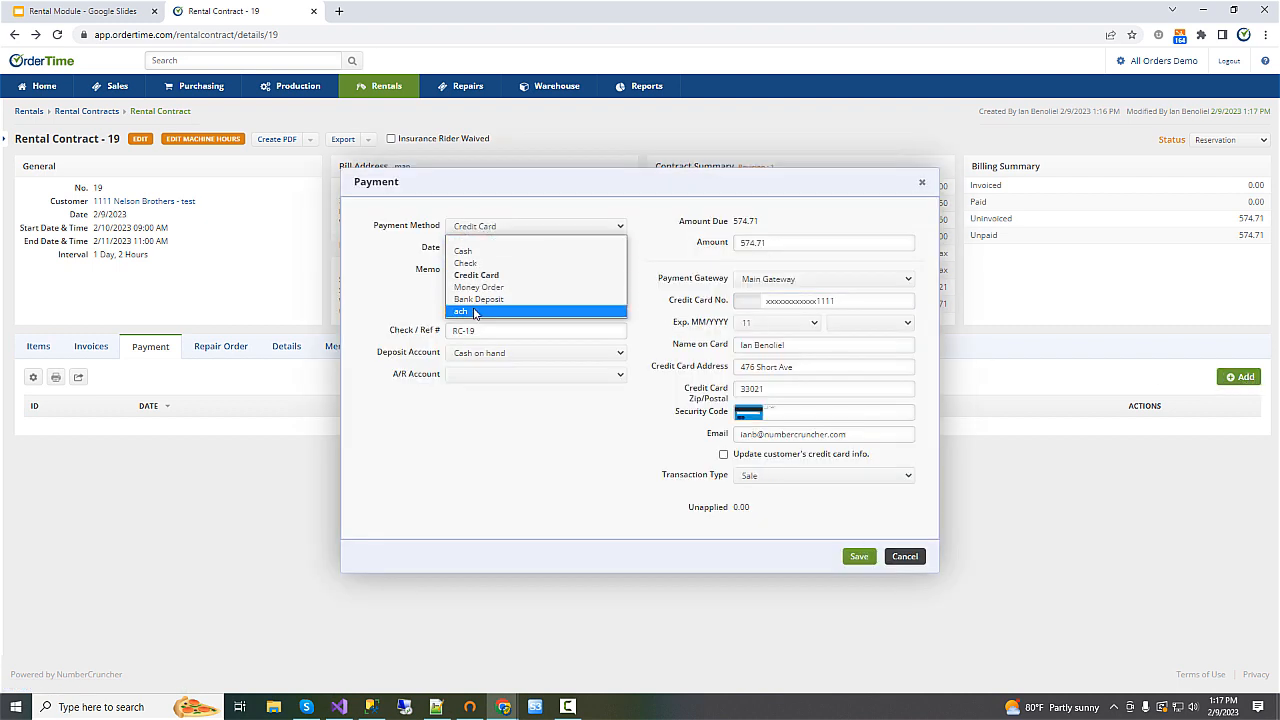
pyautogui.click(474, 312)
pyautogui.click(470, 228)
pyautogui.click(466, 252)
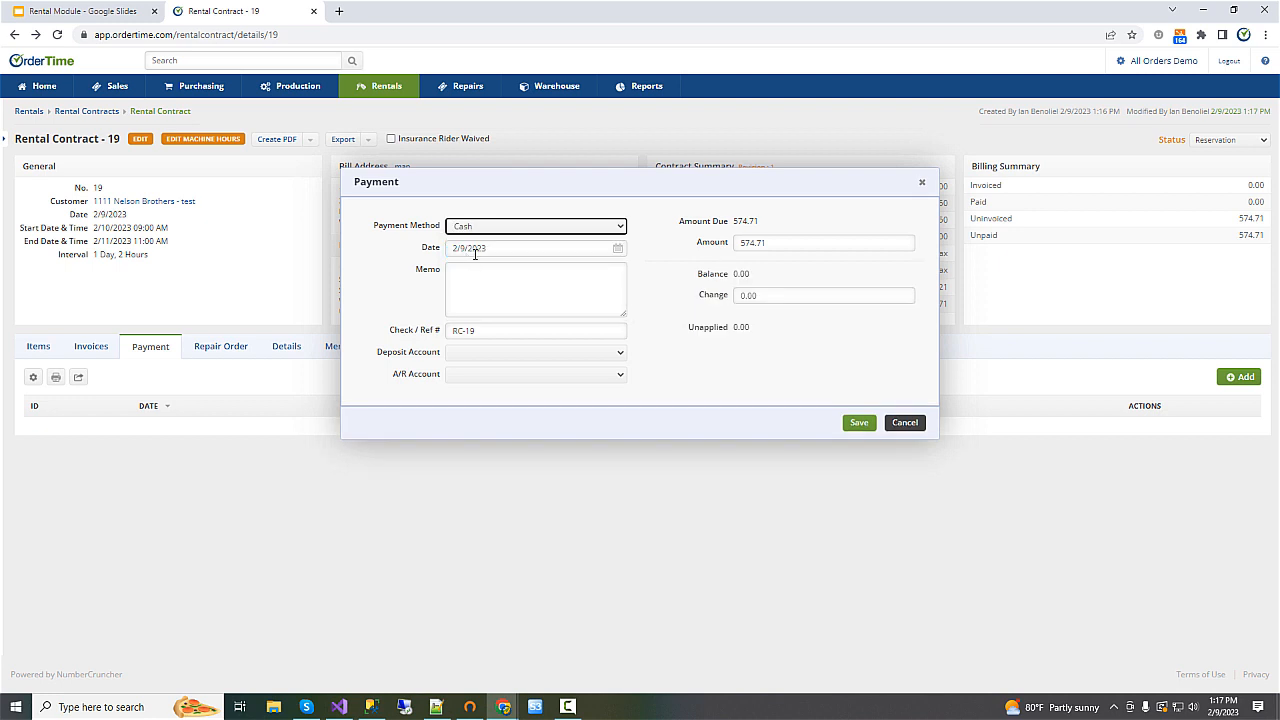
pyautogui.click(906, 424)
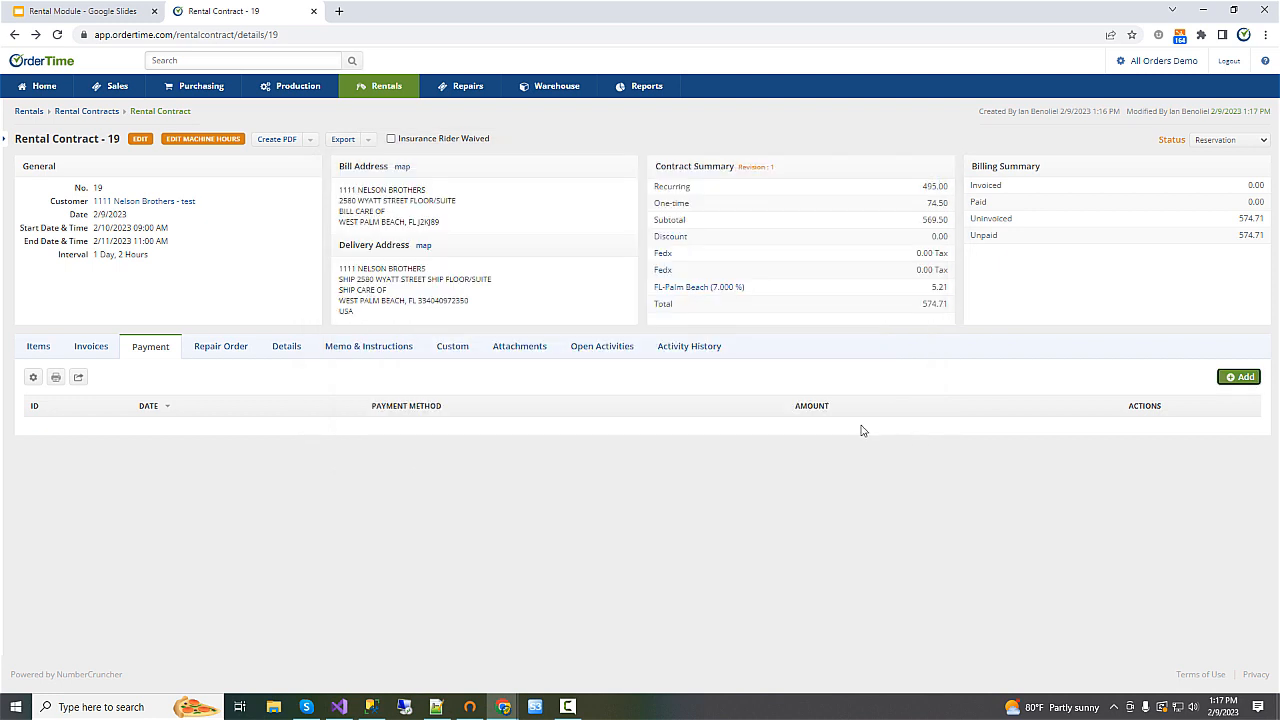
# Step: View the contract's invoices, and check the details of the SN-011 reservation on the rentals calendar
pyautogui.click(91, 346)
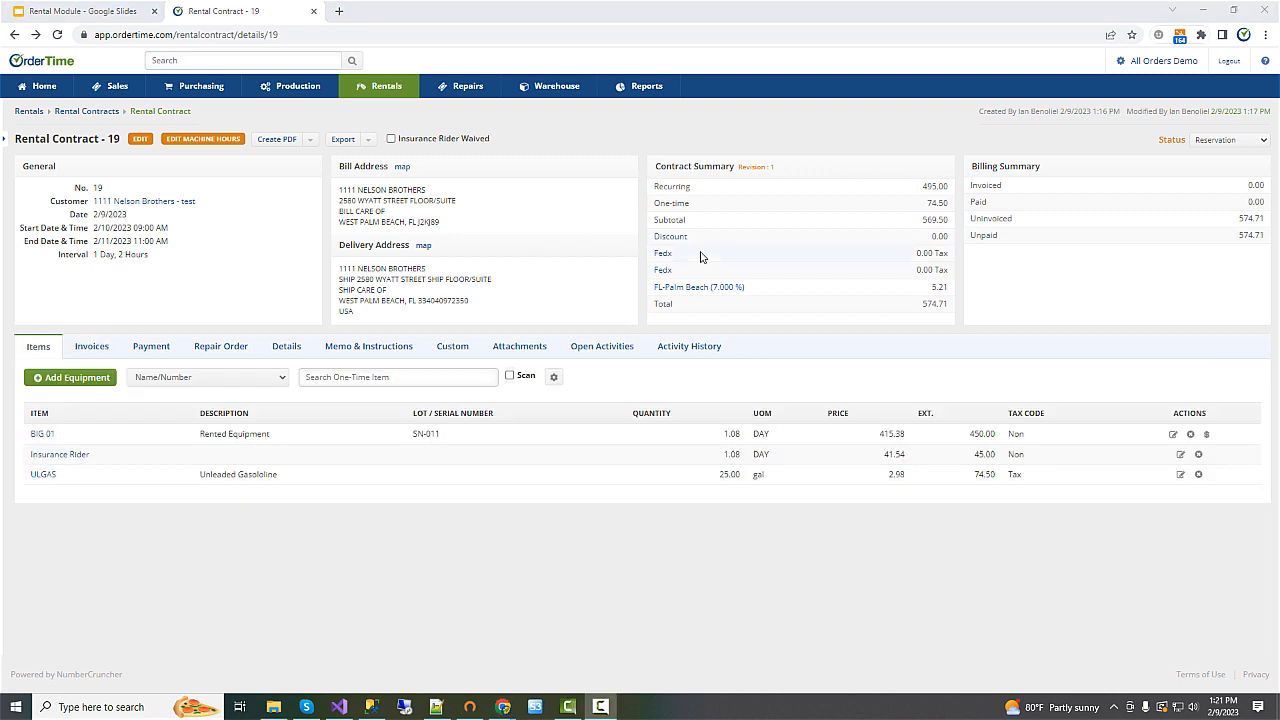
pyautogui.click(396, 88)
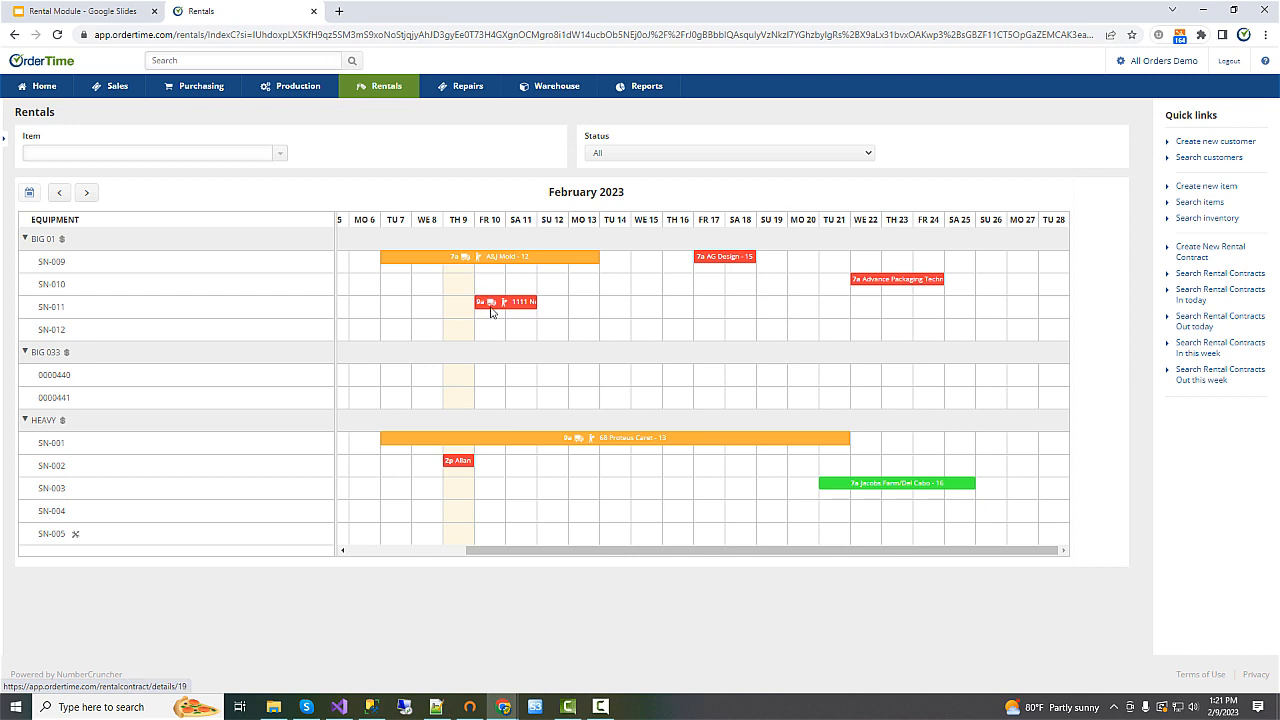
pyautogui.moveTo(491, 311)
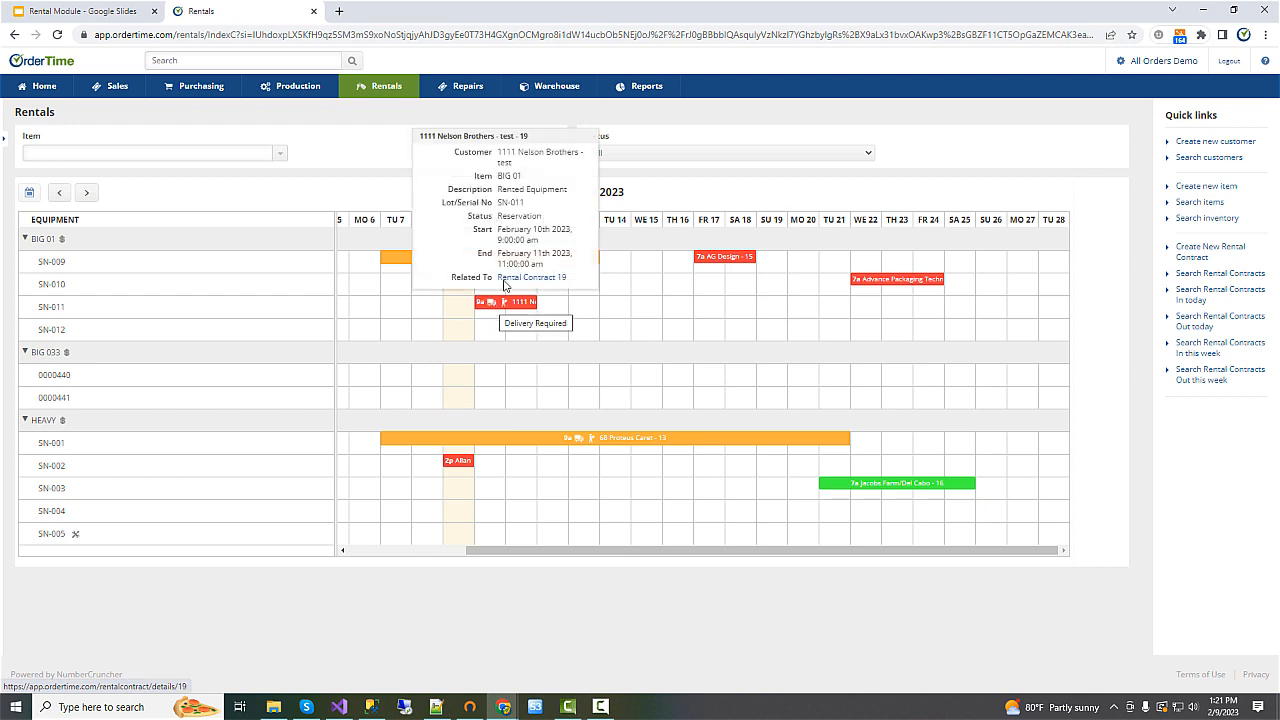
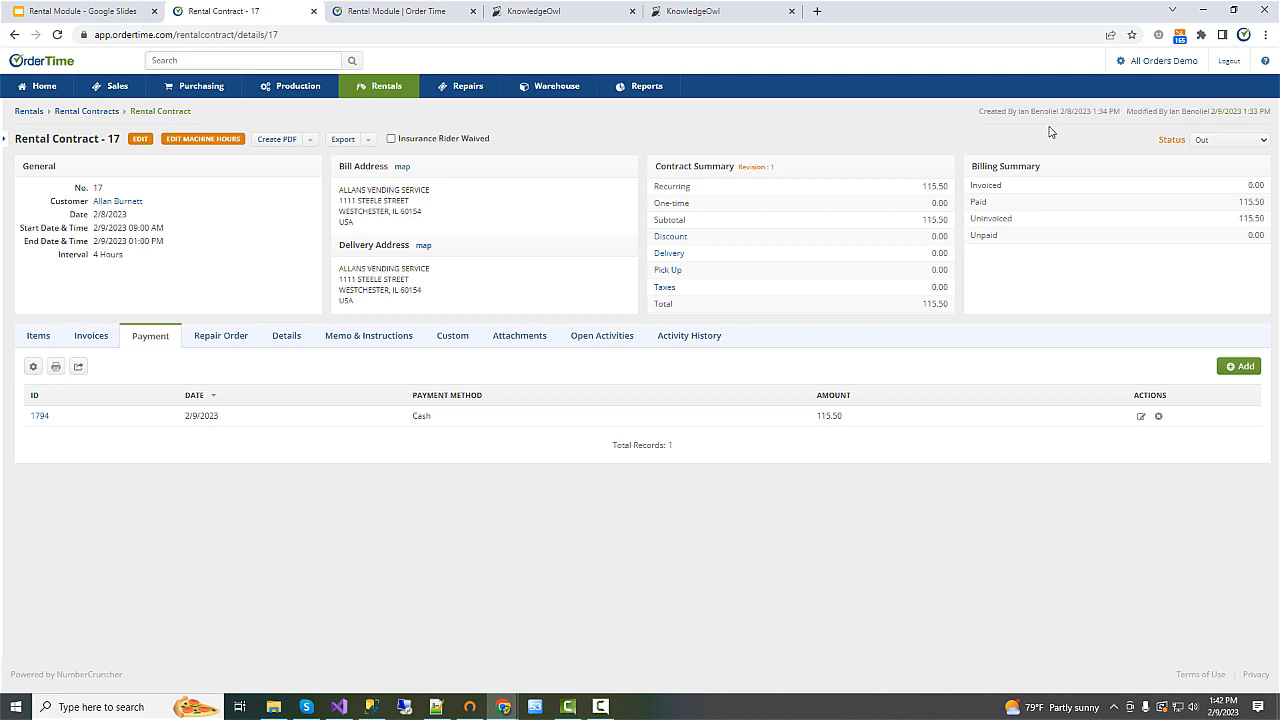
# Step: Change the rental contract's status to Stopped, and check its end time and rented items
pyautogui.click(1207, 143)
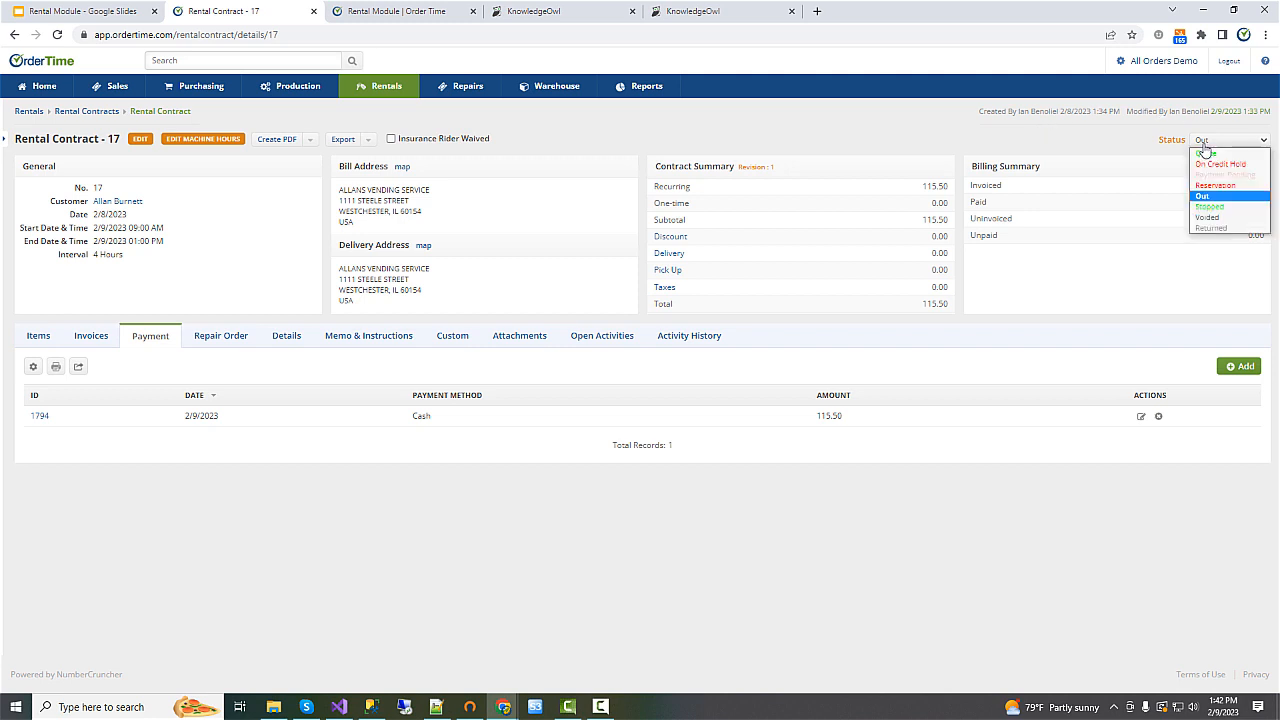
pyautogui.click(1208, 206)
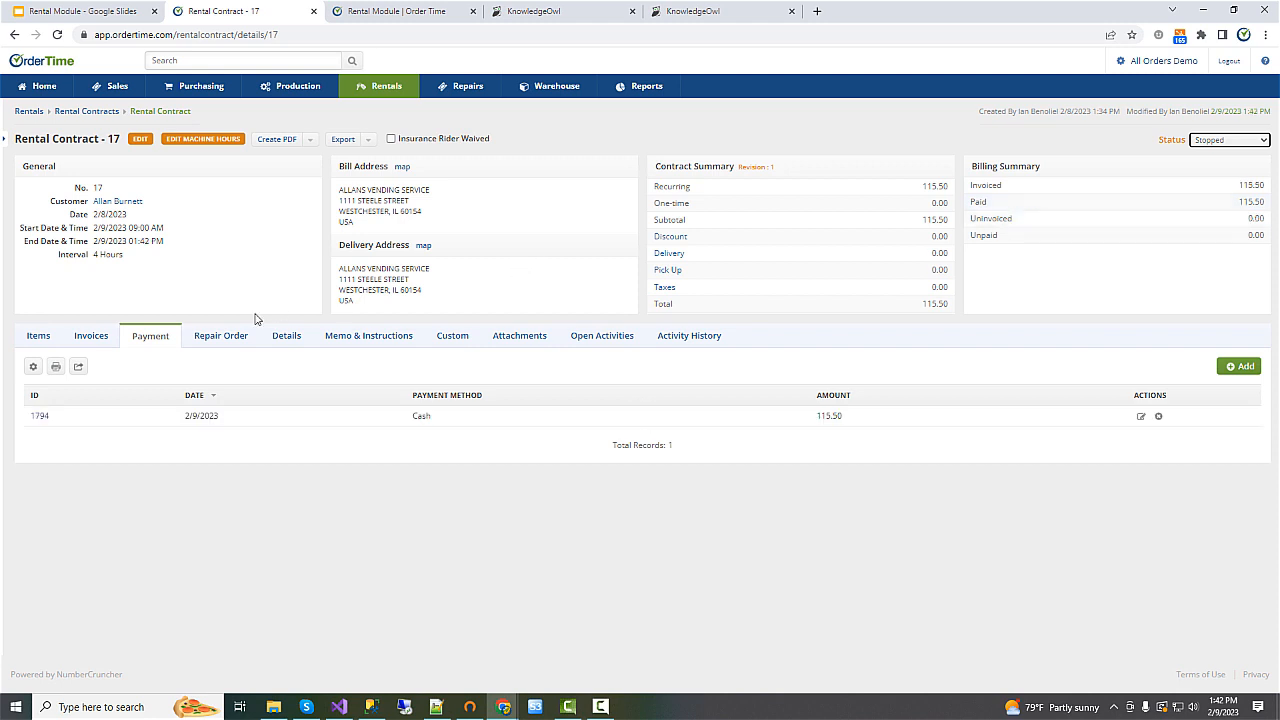
pyautogui.moveTo(170, 247); pyautogui.dragTo(128, 248)
pyautogui.click(39, 337)
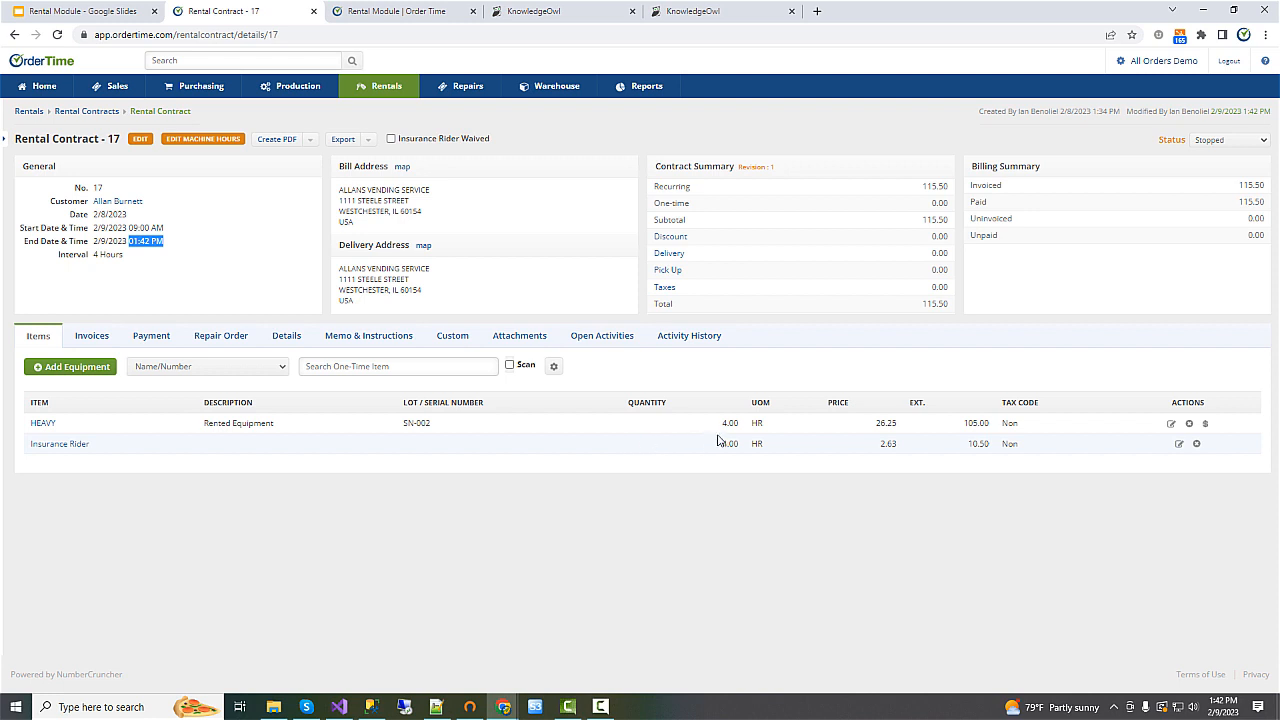
pyautogui.click(180, 247)
# Step: Open the invoice generated for the stopped contract, and preview its PDF form
pyautogui.click(95, 338)
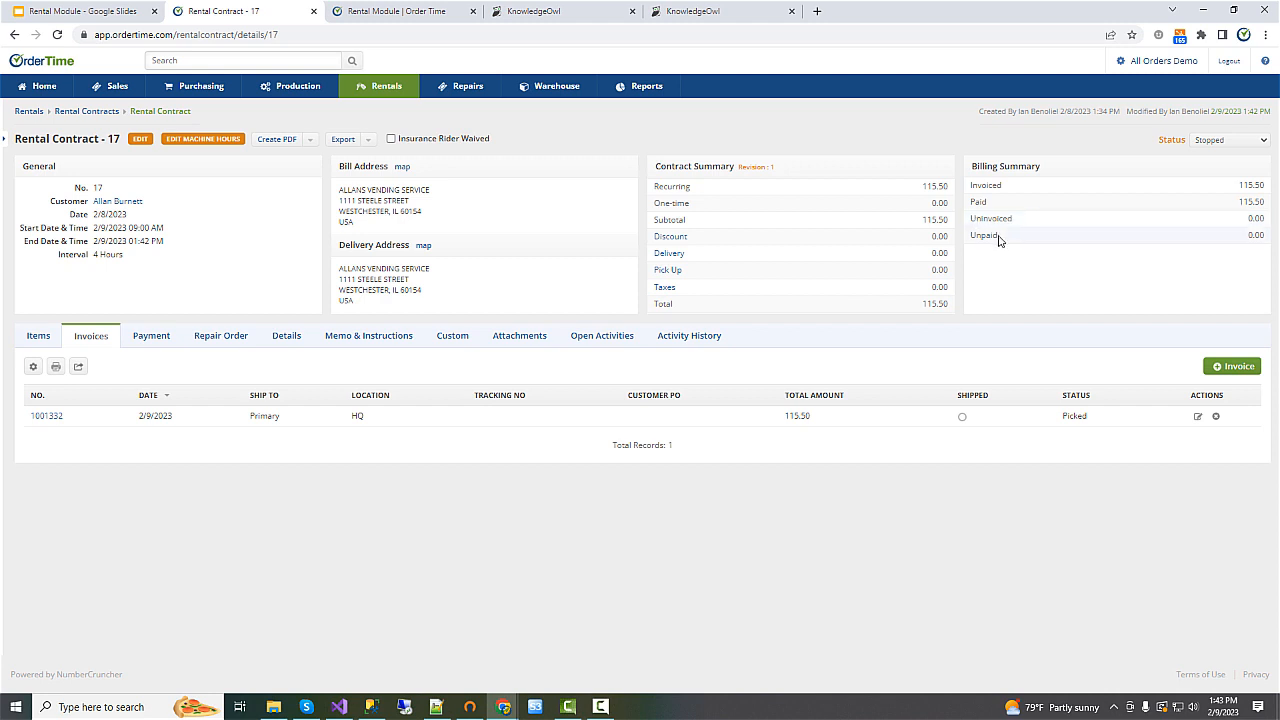
pyautogui.click(48, 418)
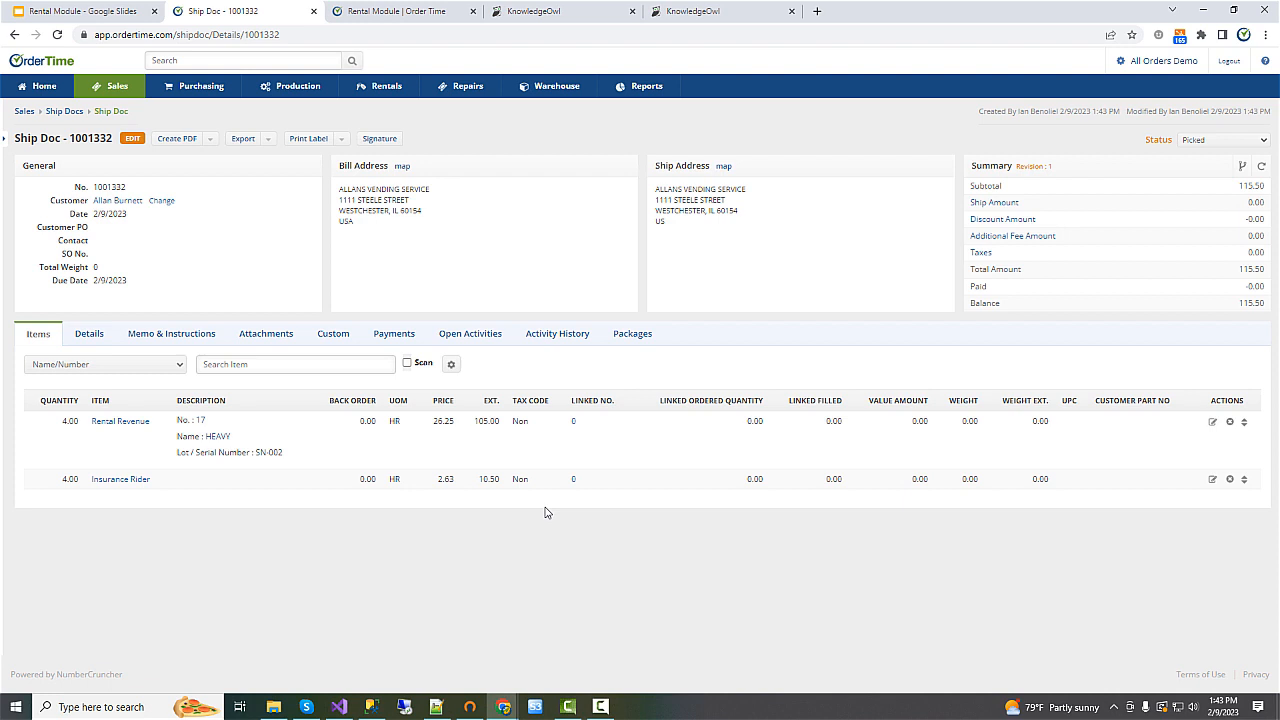
pyautogui.click(210, 139)
pyautogui.click(168, 175)
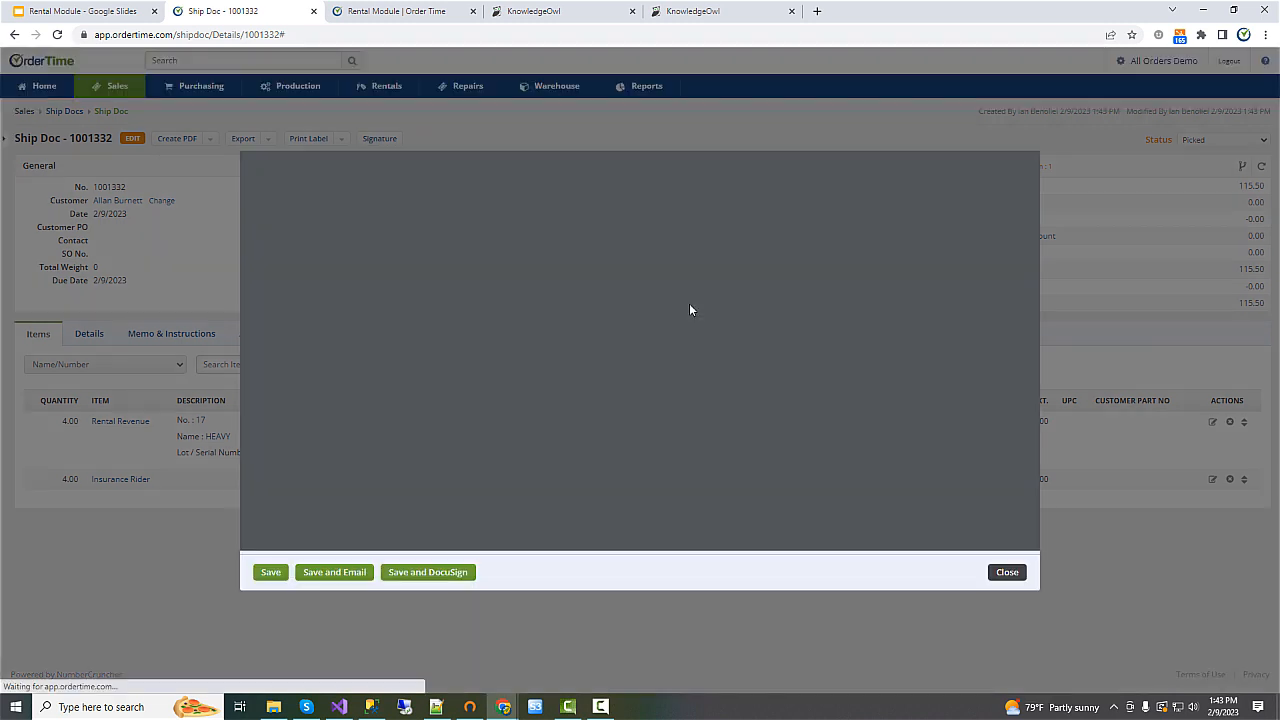
pyautogui.scroll(-5, 804, 348)
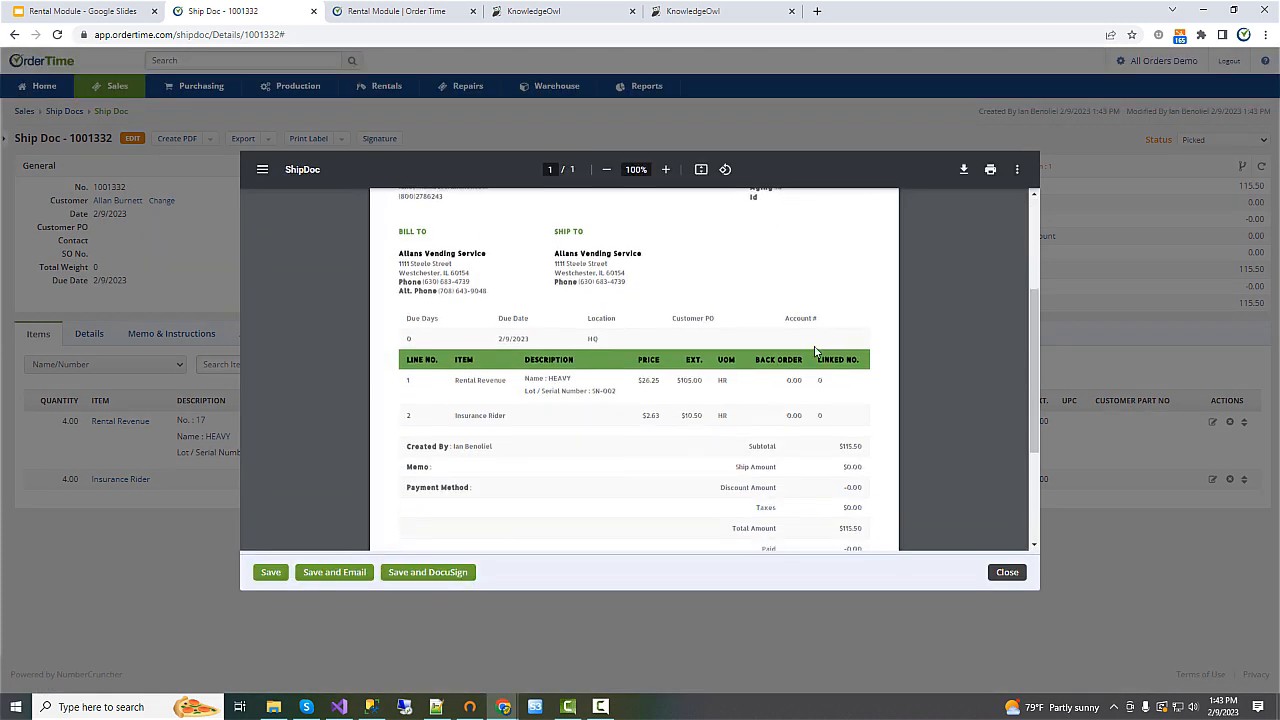
pyautogui.click(1007, 572)
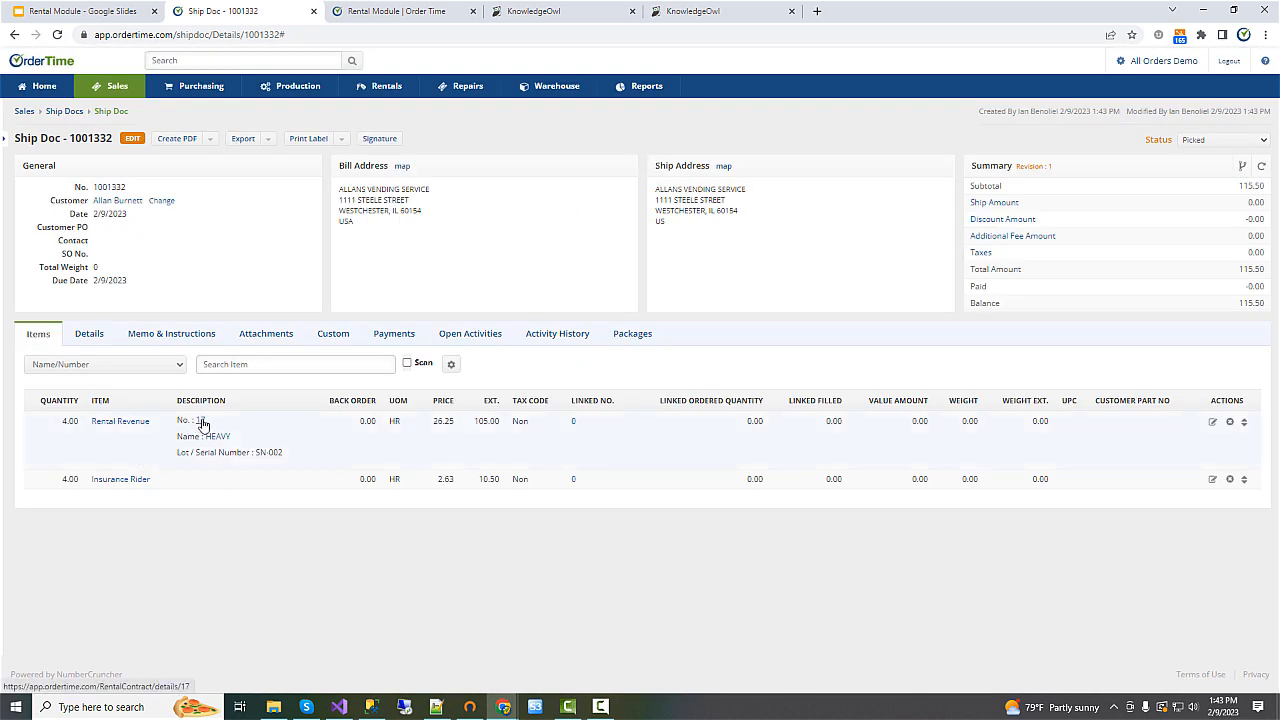
# Step: Set the invoice's status to Shipped, and return to the previous page
pyautogui.click(1221, 145)
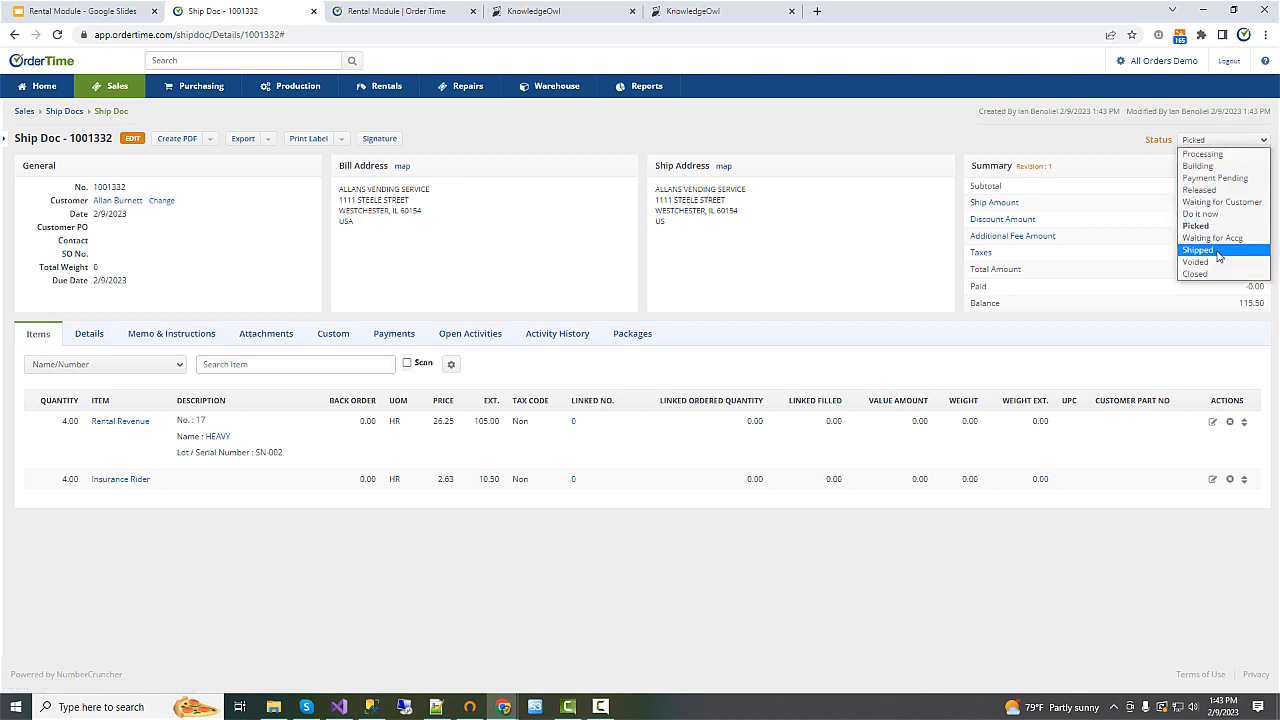
pyautogui.click(1198, 249)
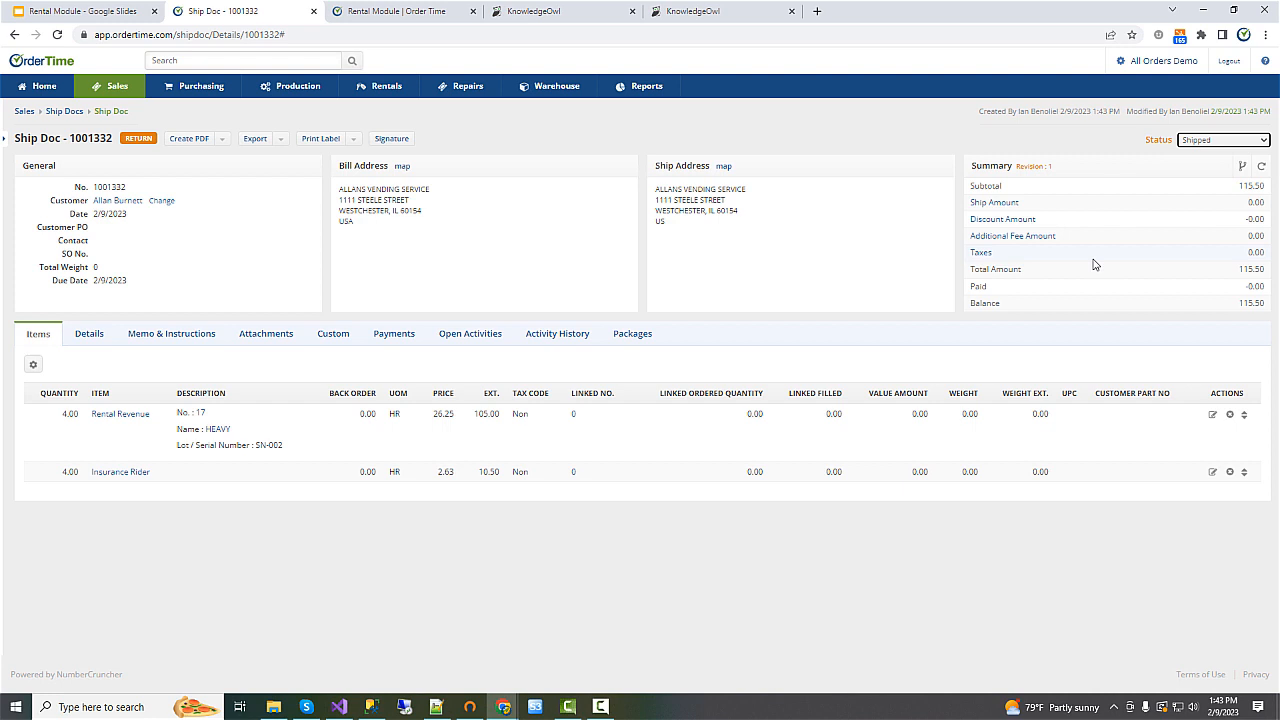
pyautogui.click(13, 36)
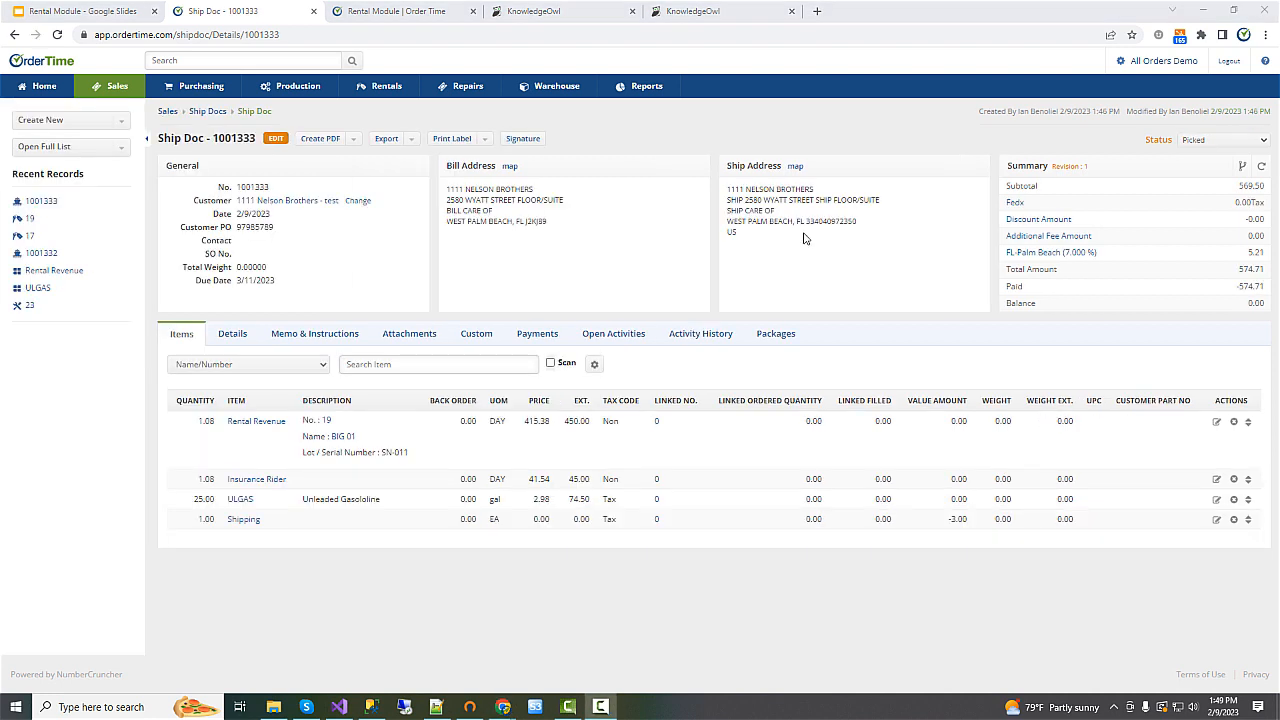
# Step: Open the admin page with the company's settings
pyautogui.click(650, 90)
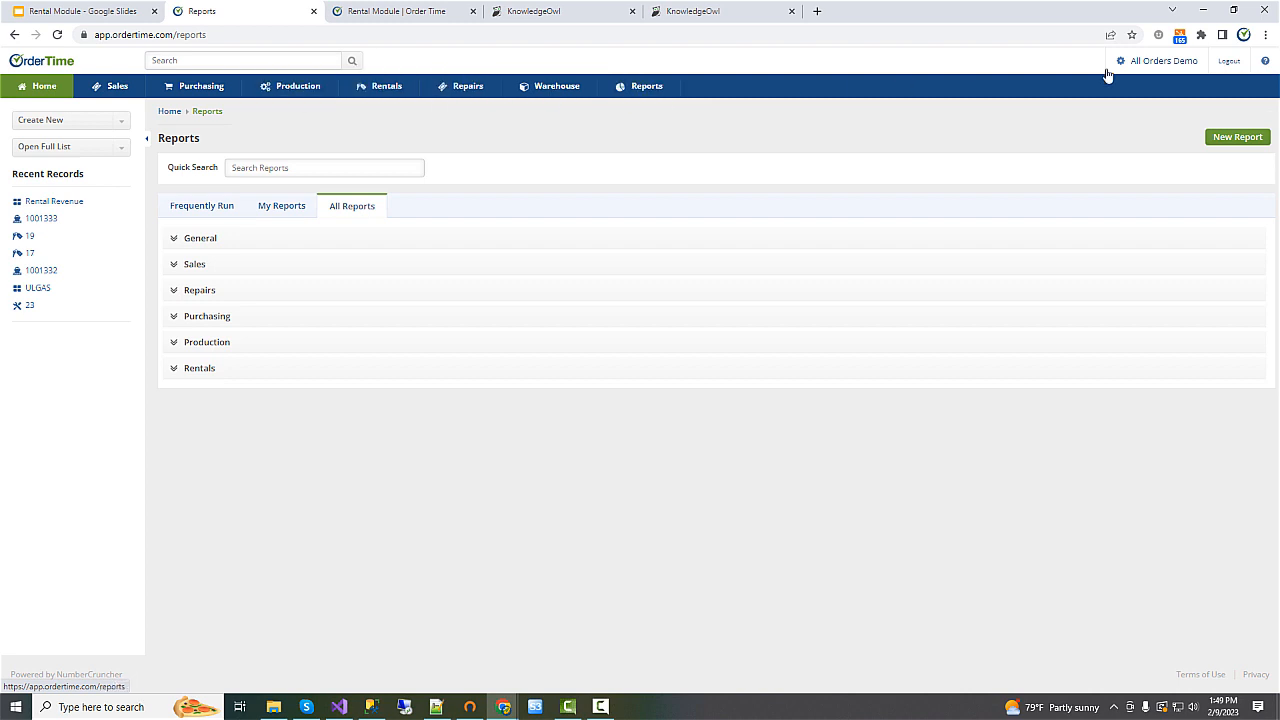
pyautogui.click(1143, 62)
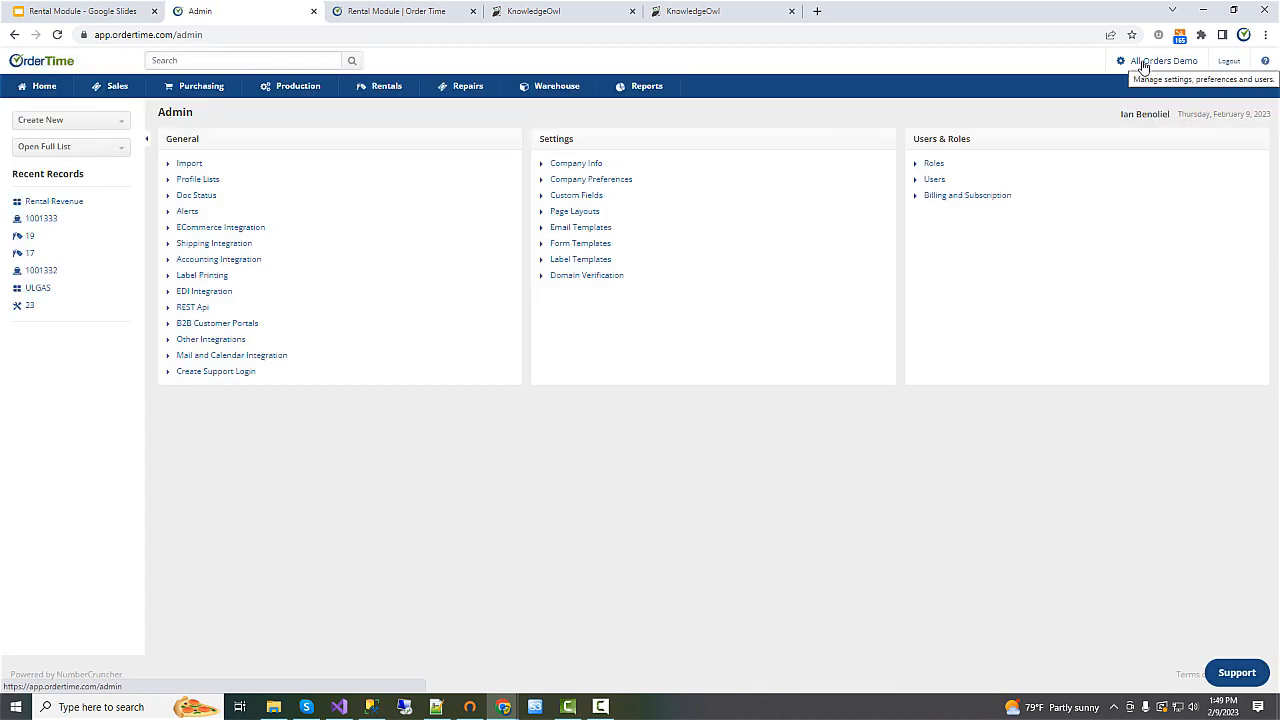
pyautogui.click(600, 707)
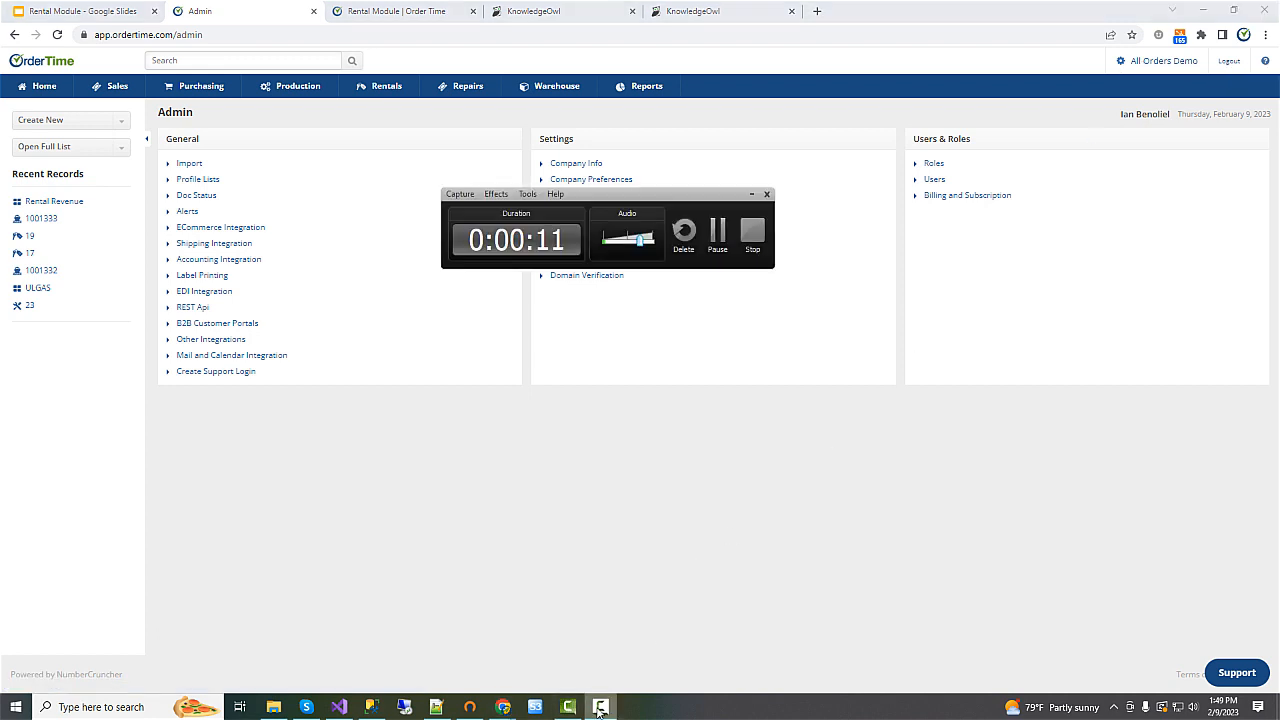
pyautogui.moveTo(626, 197); pyautogui.dragTo(1279, 300)
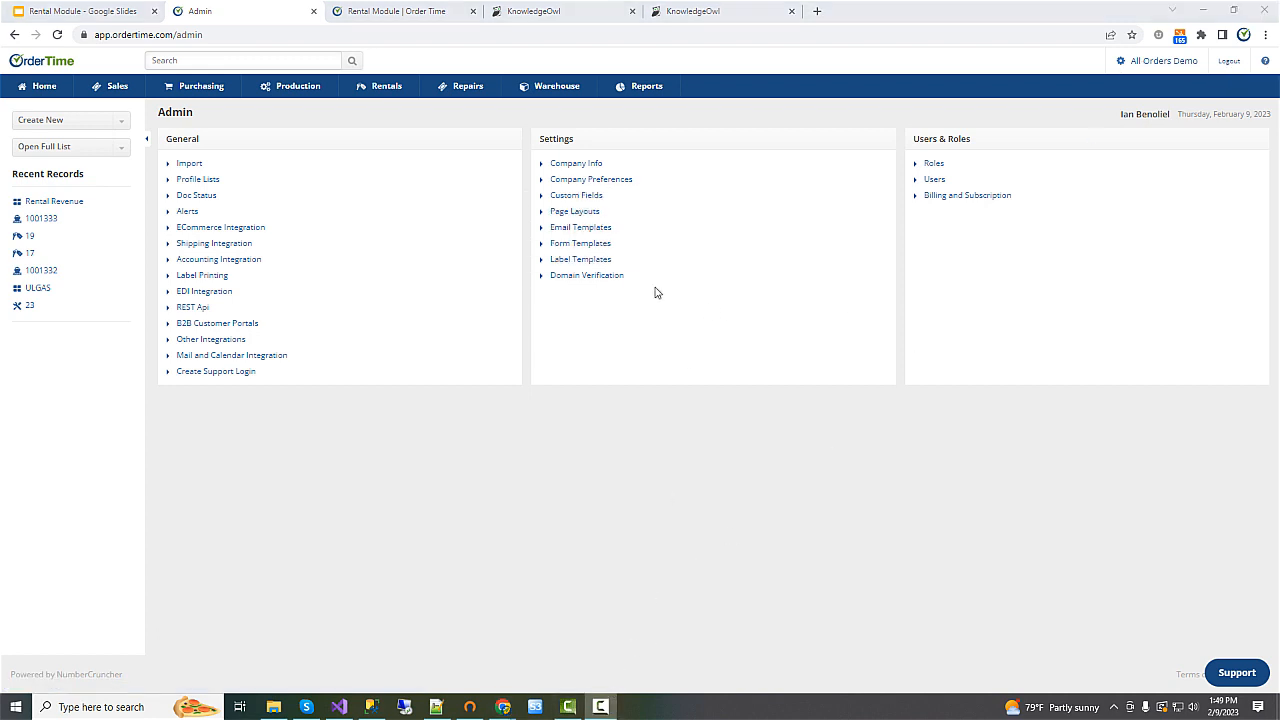
# Step: Find the Rental Contract template among the form templates, open it for editing, and review its preview
pyautogui.click(570, 246)
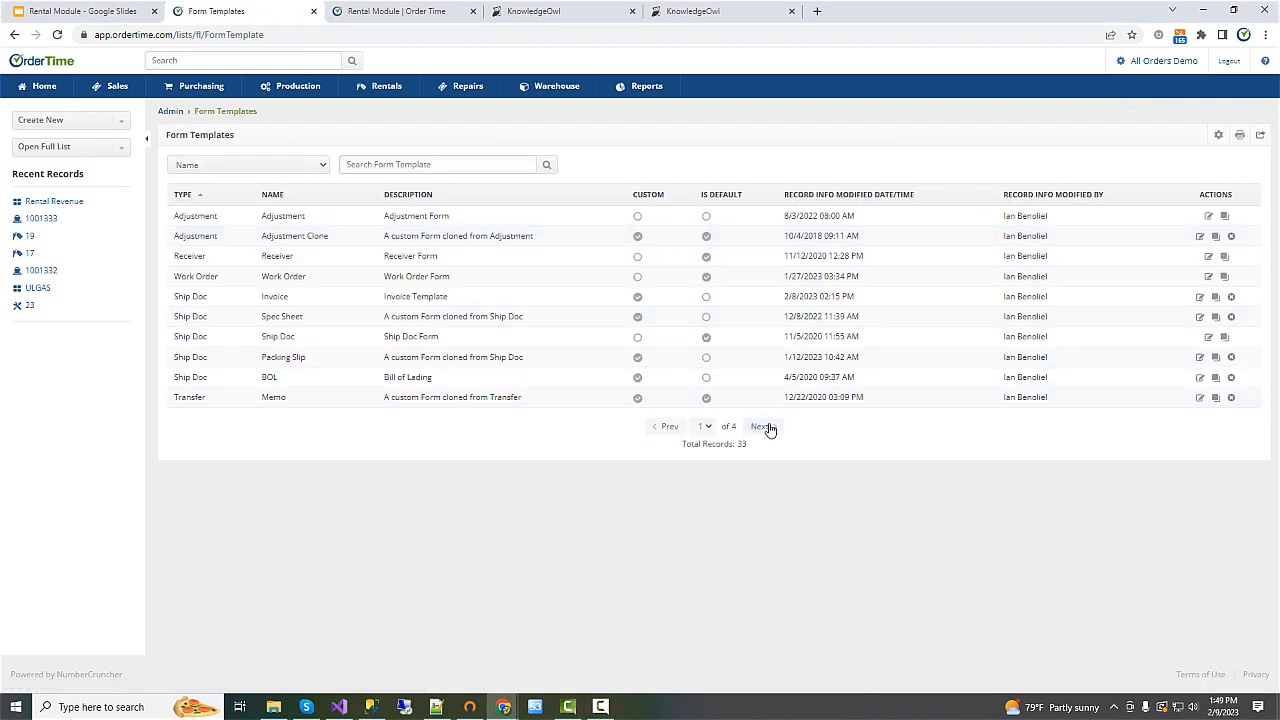
pyautogui.click(762, 427)
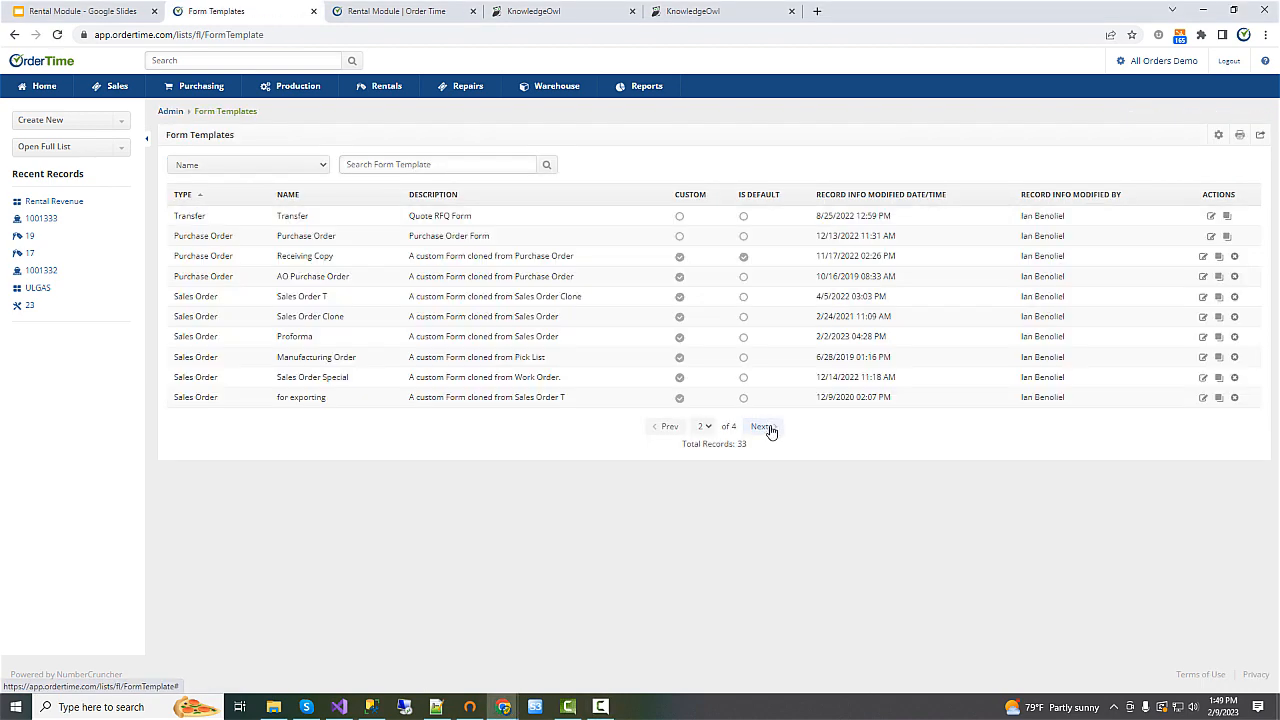
pyautogui.click(762, 427)
pyautogui.click(768, 428)
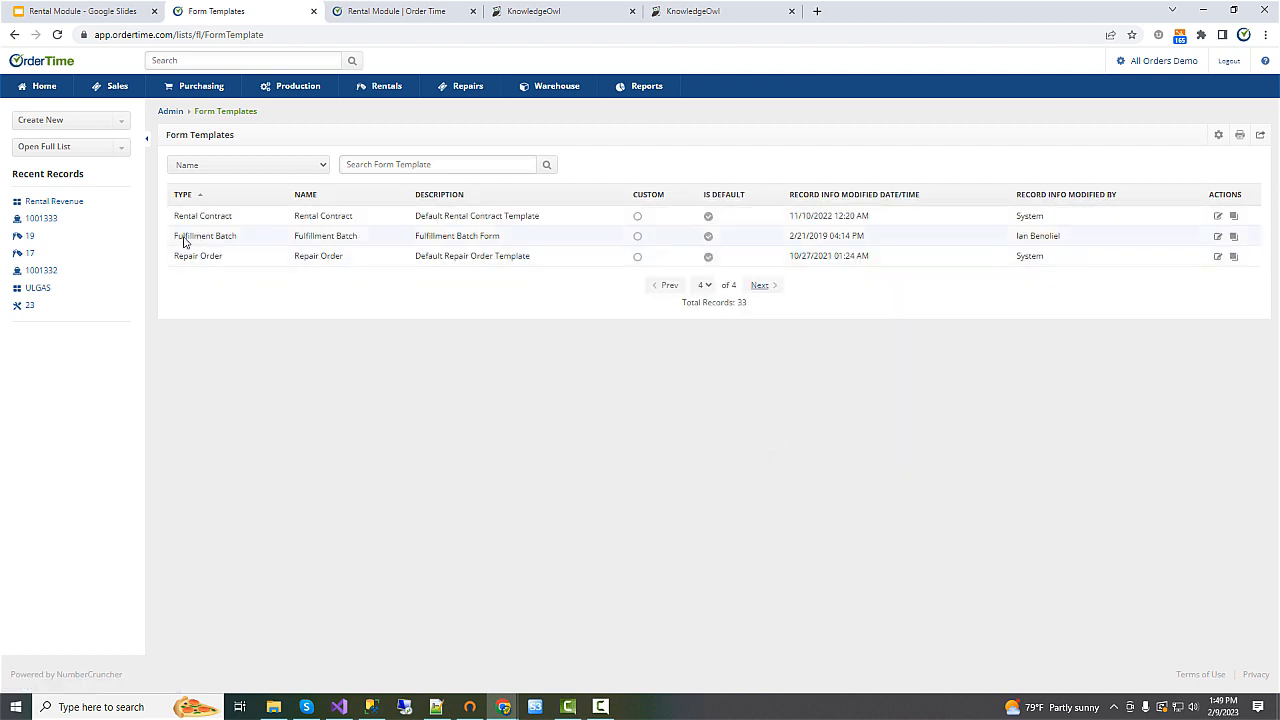
pyautogui.click(1219, 222)
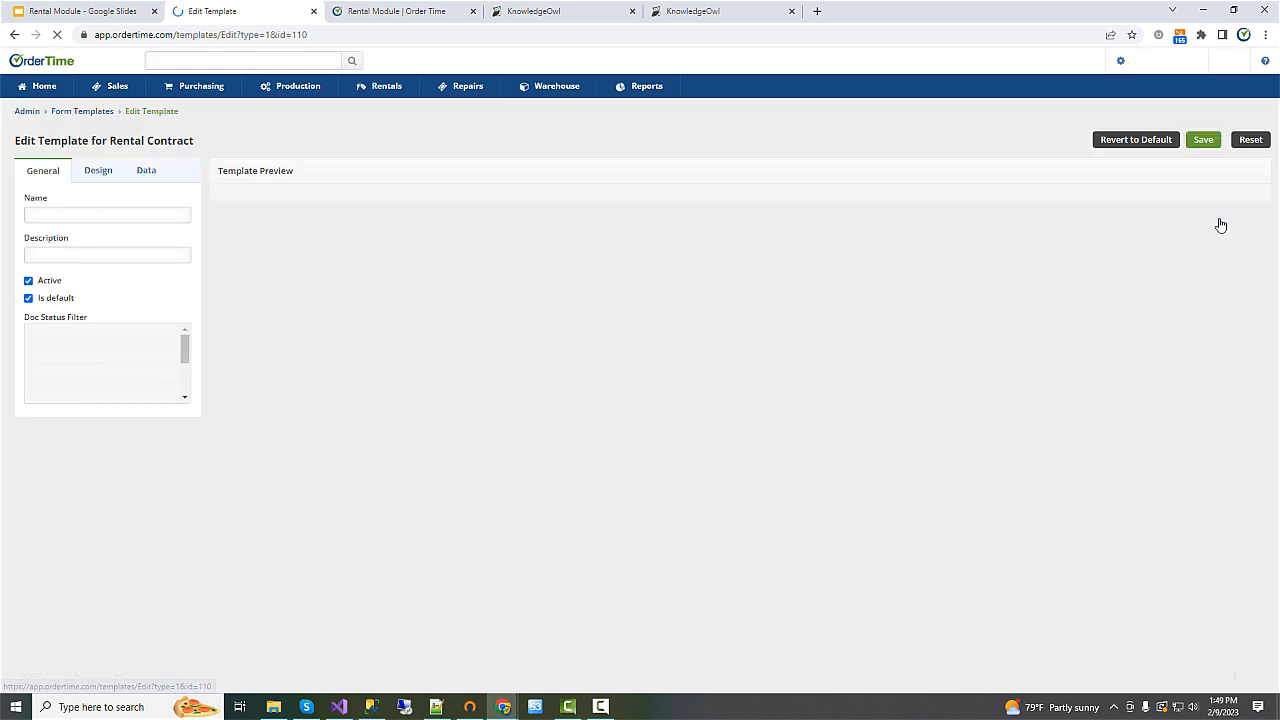
pyautogui.scroll(-3, 902, 430)
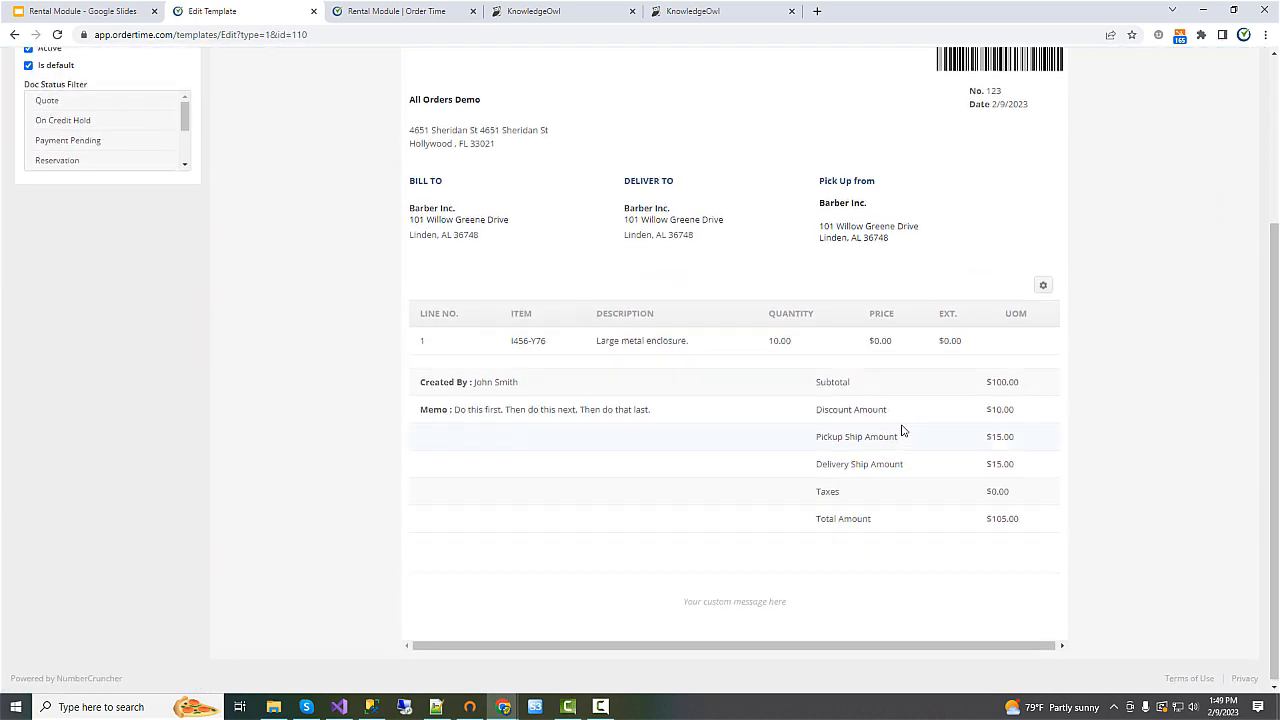
pyautogui.scroll(3, 902, 430)
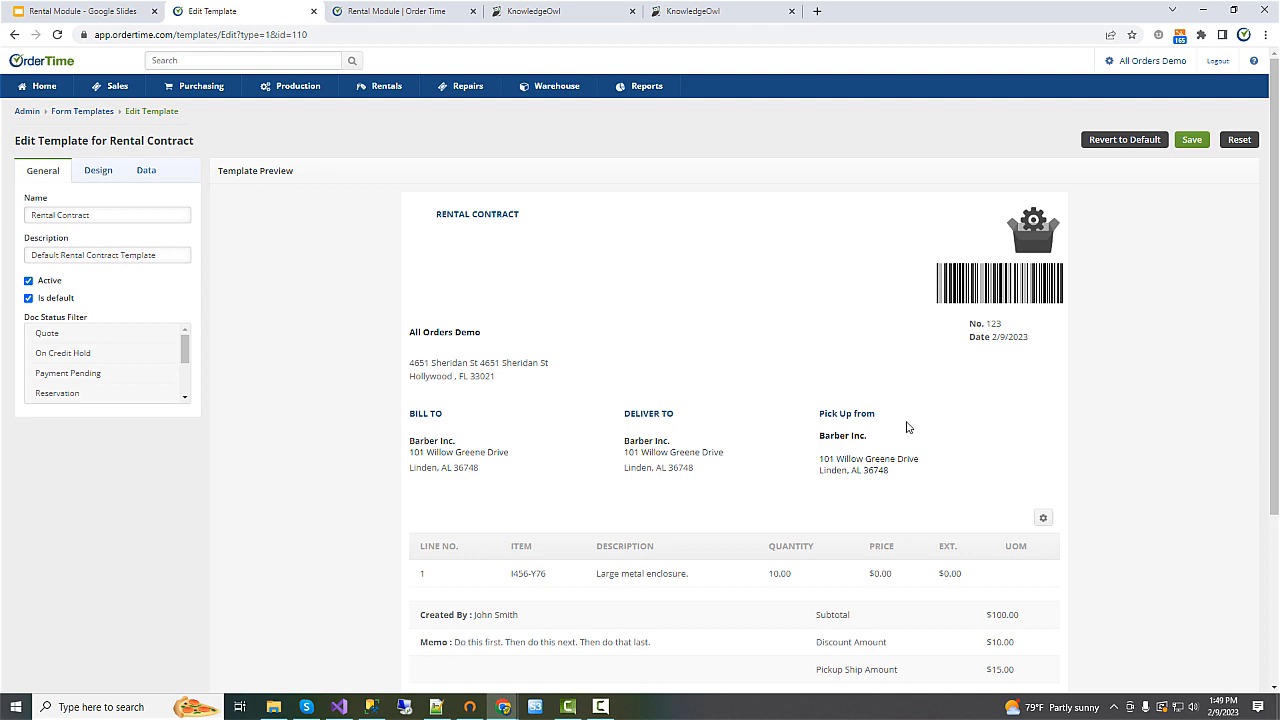
pyautogui.scroll(-3, 908, 426)
pyautogui.scroll(3, 910, 424)
# Step: Run the Rental Revenue by Item report from the rental reports, and look at the BIG 01 group
pyautogui.click(645, 87)
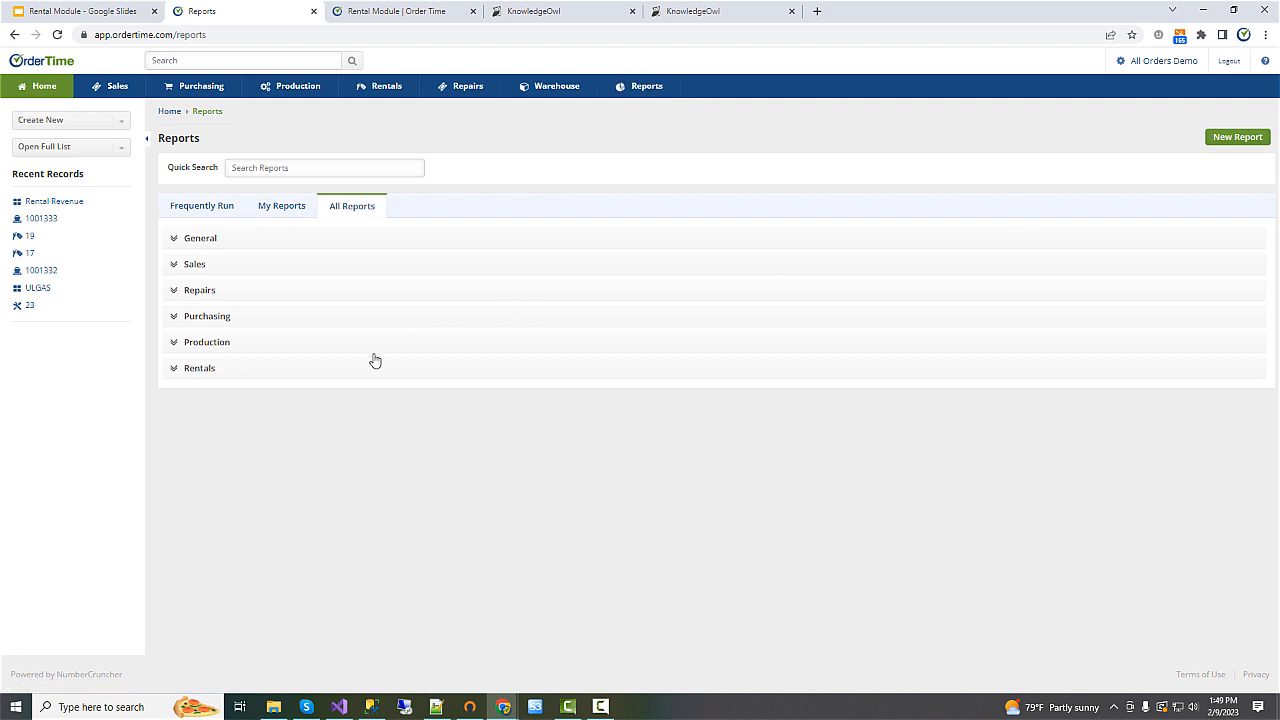
pyautogui.click(177, 370)
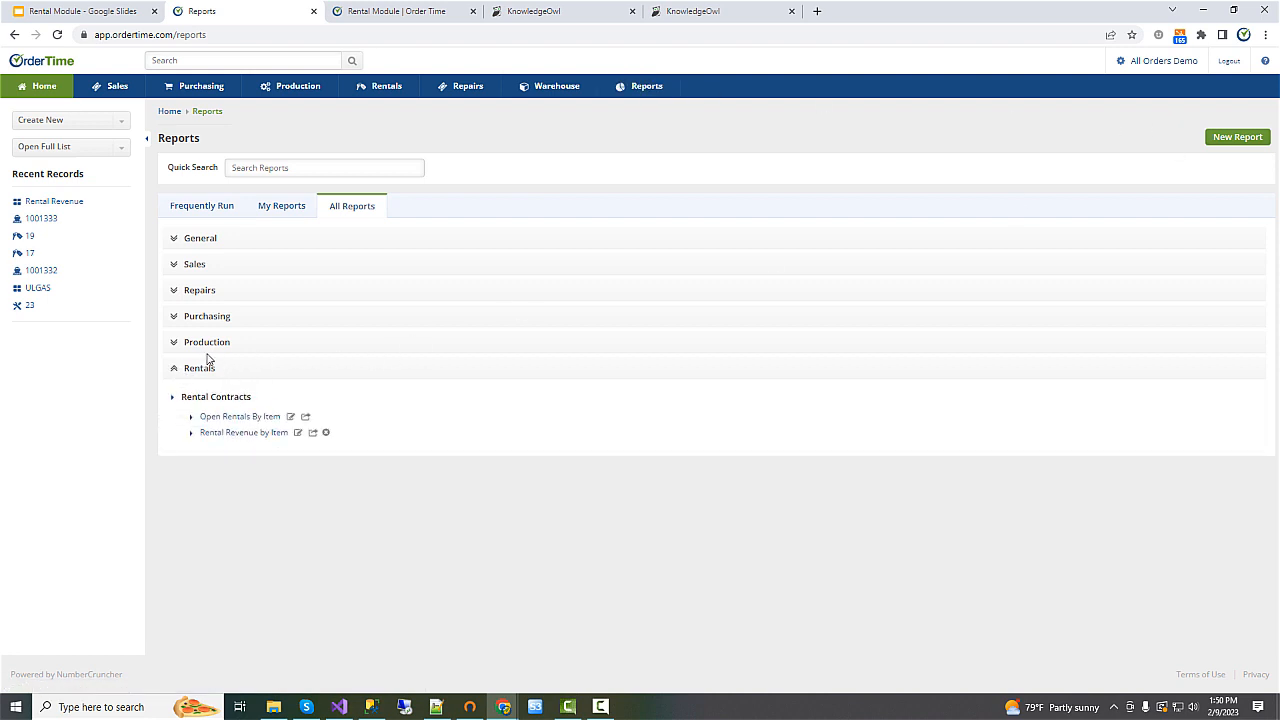
pyautogui.click(246, 433)
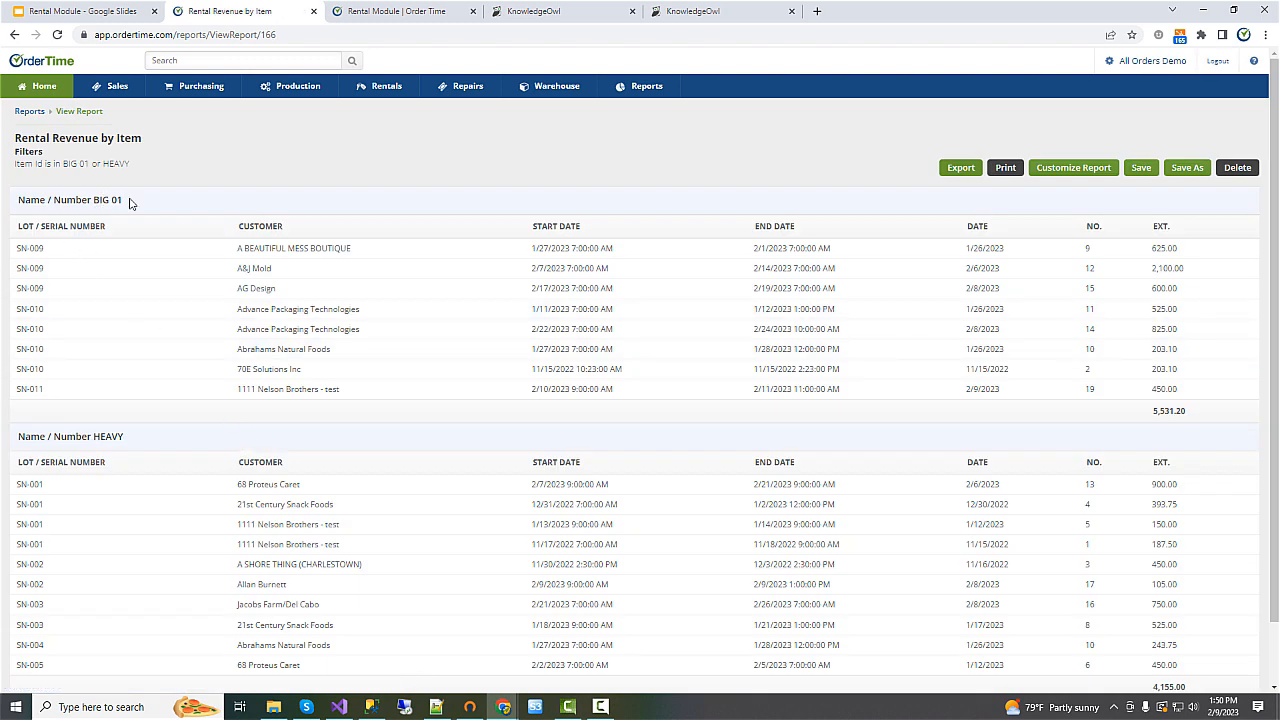
pyautogui.moveTo(18, 200); pyautogui.dragTo(96, 200)
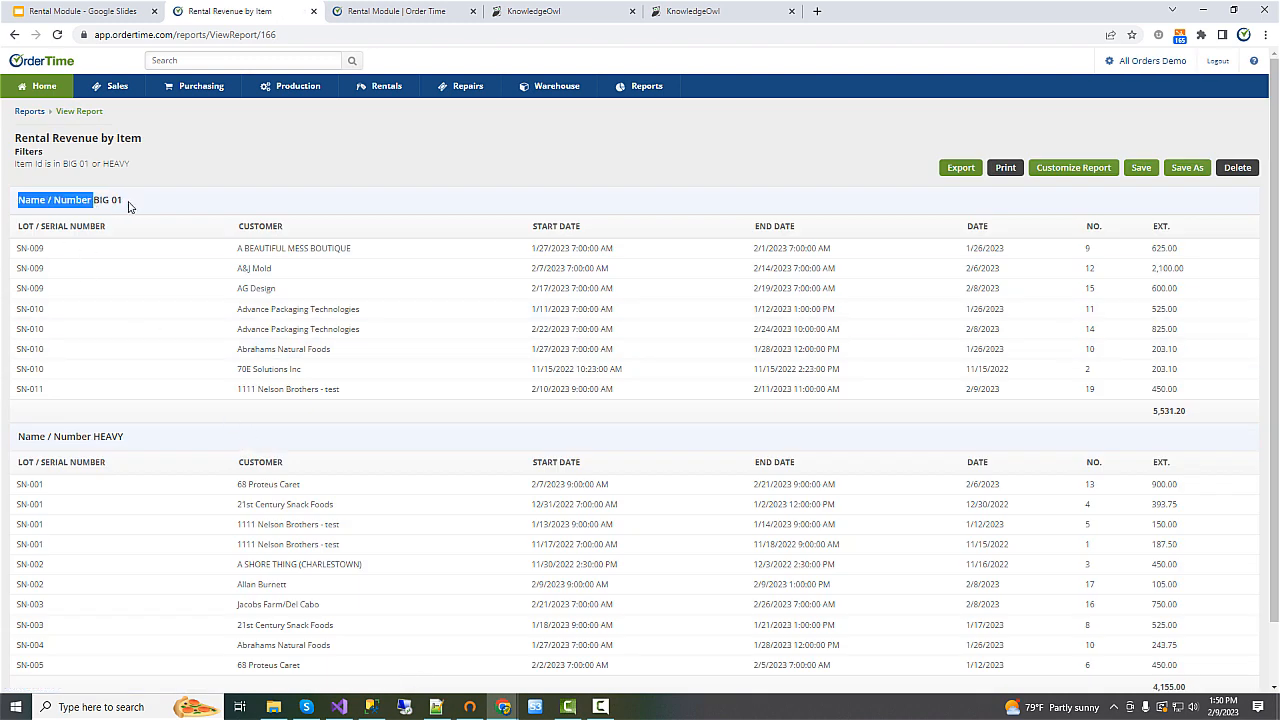
pyautogui.click(125, 206)
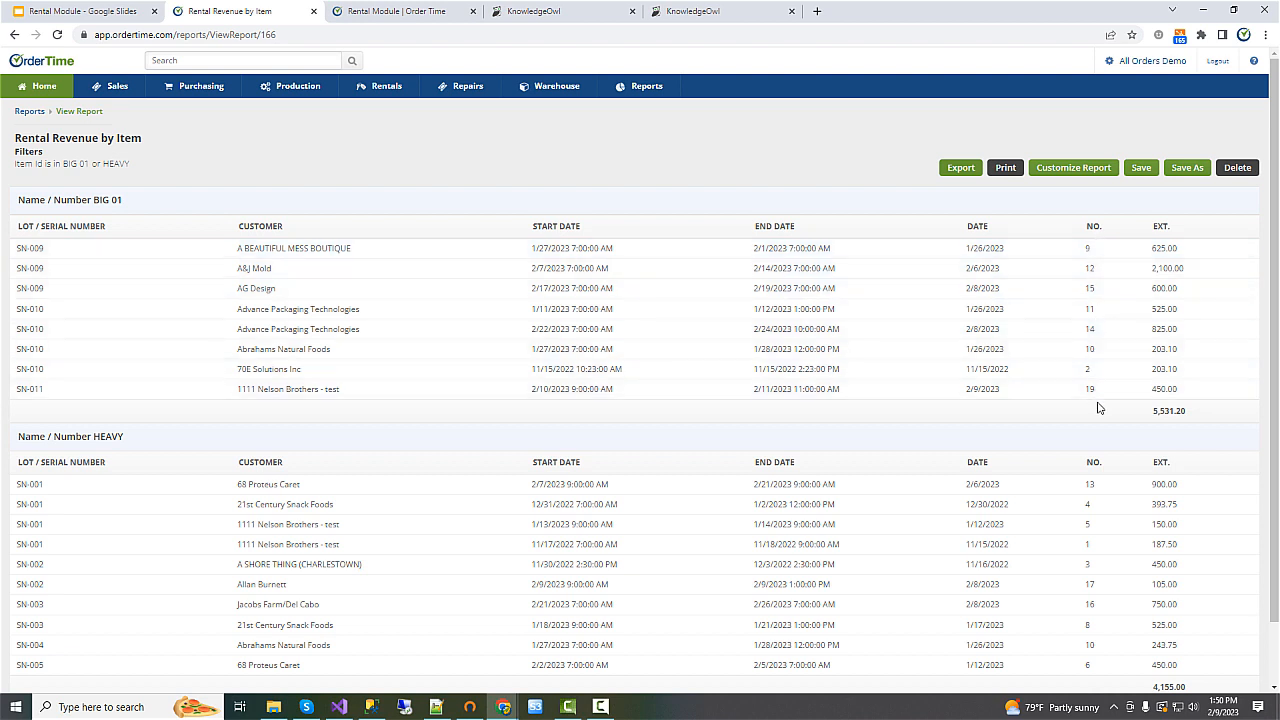
# Step: Examine the revenue totals for each item in the report, and open the report for customization
pyautogui.moveTo(1152, 411); pyautogui.dragTo(1188, 415)
pyautogui.scroll(-2, 1190, 415)
pyautogui.scroll(2, 1190, 415)
pyautogui.click(1050, 167)
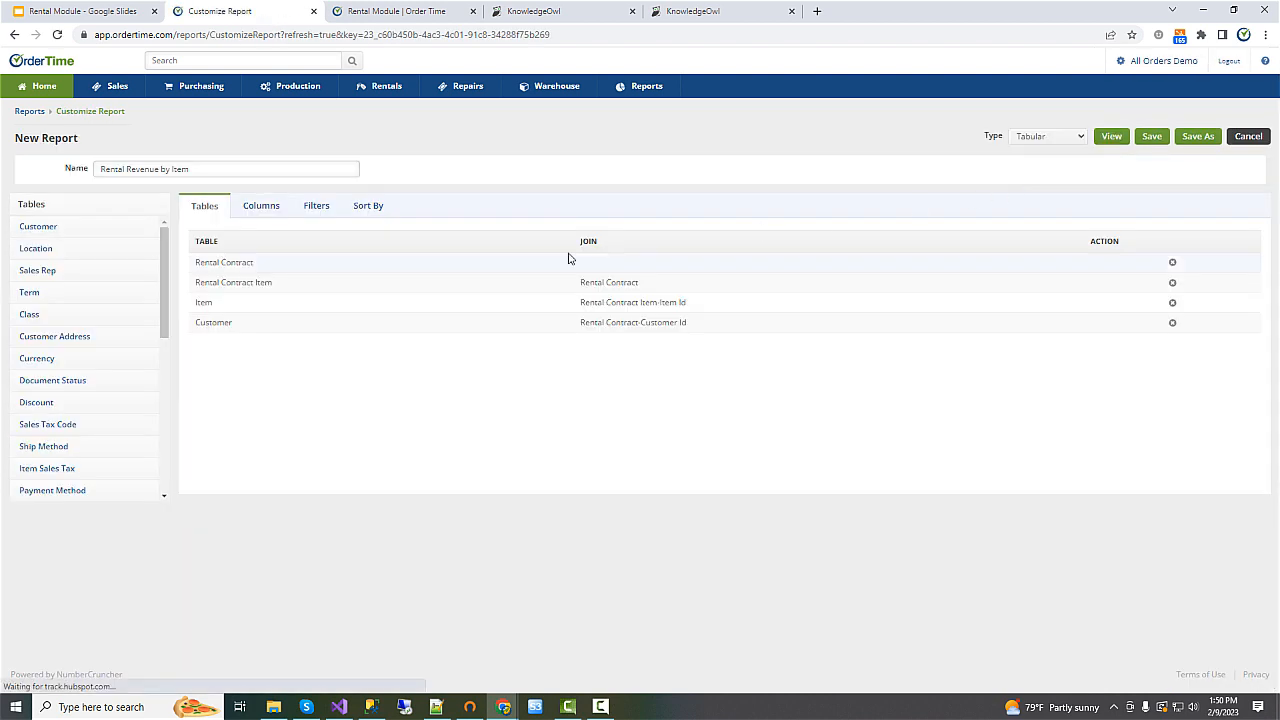
# Step: Review the report's item filter, and make the rental contract item's Lot / Serial Number column a section
pyautogui.click(315, 210)
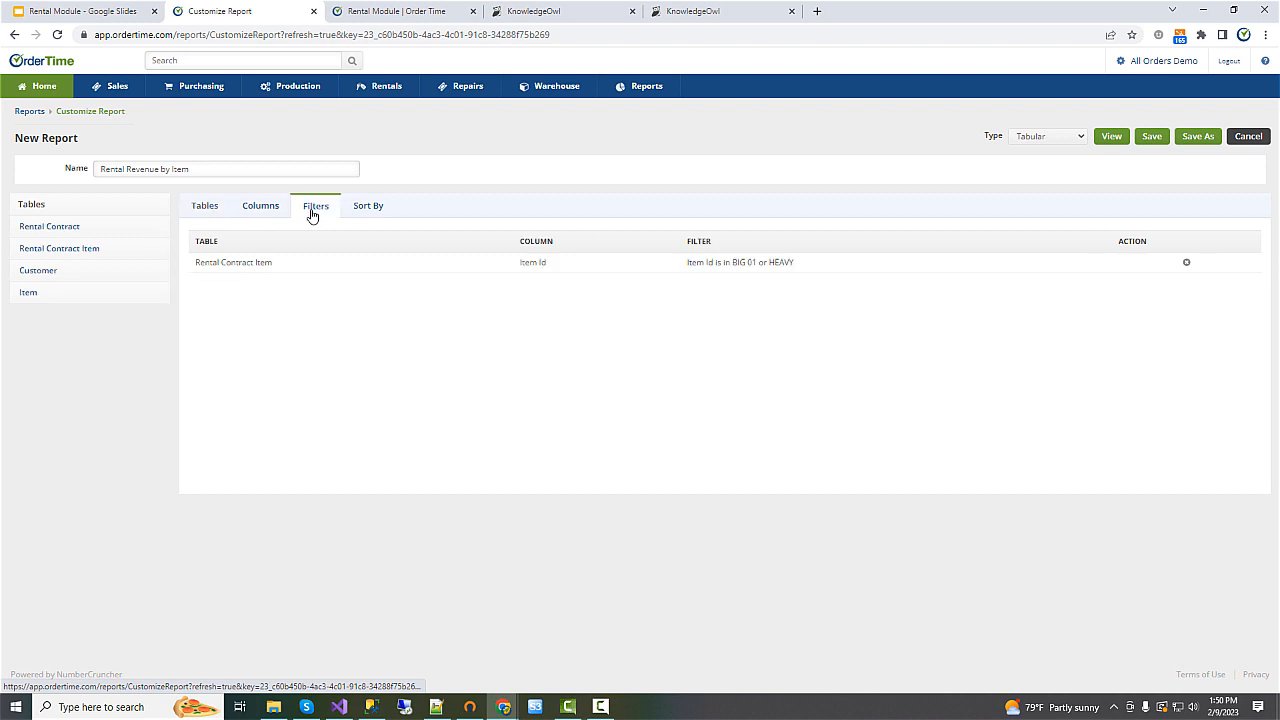
pyautogui.click(751, 264)
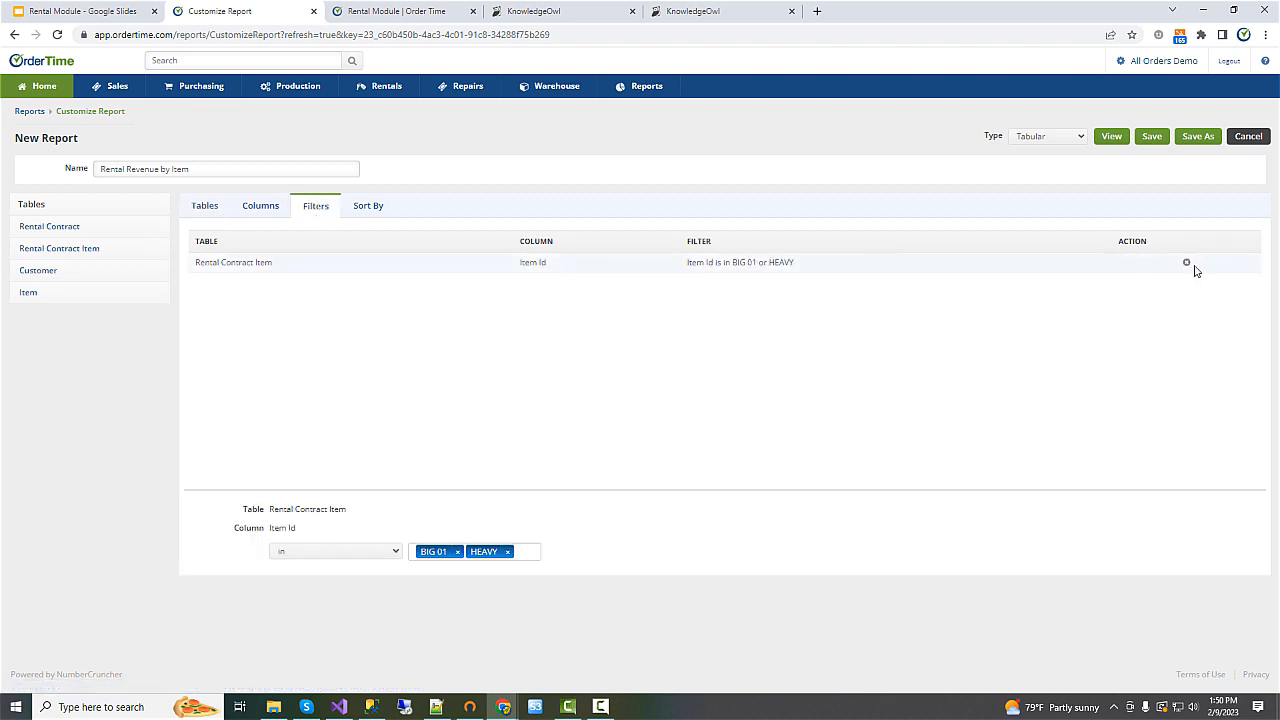
pyautogui.click(263, 214)
pyautogui.click(208, 208)
pyautogui.click(251, 208)
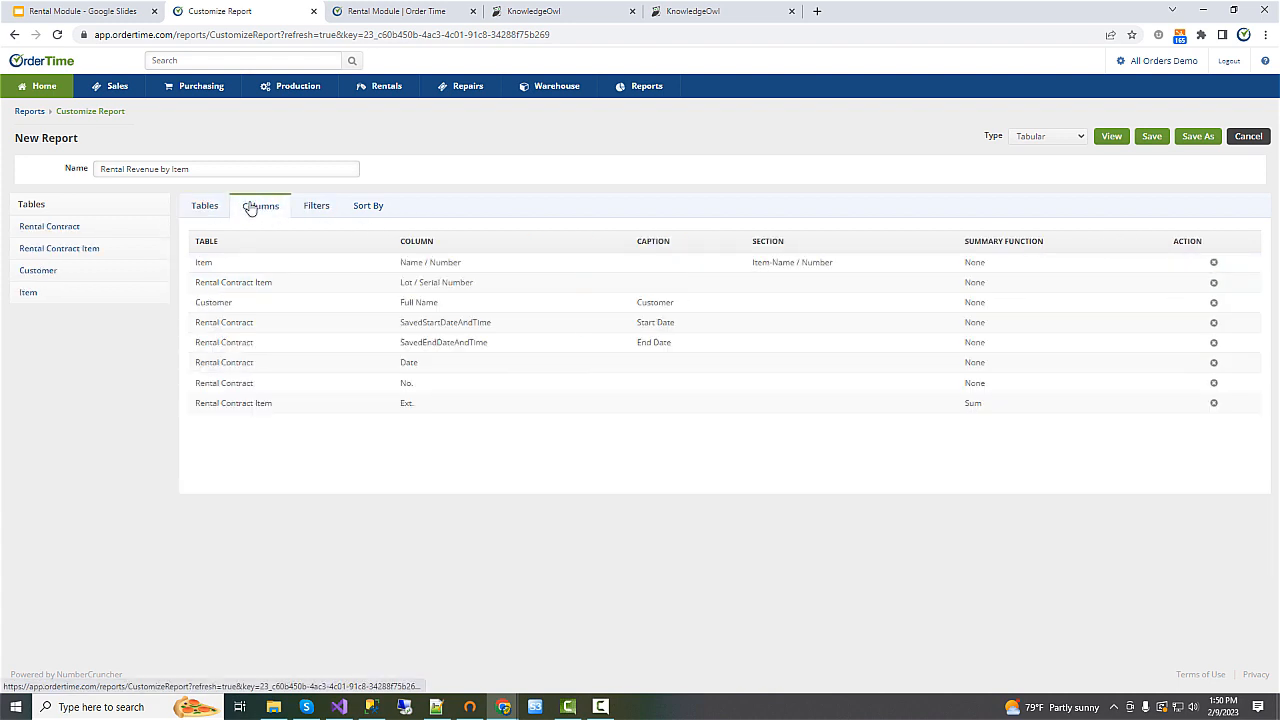
pyautogui.click(443, 281)
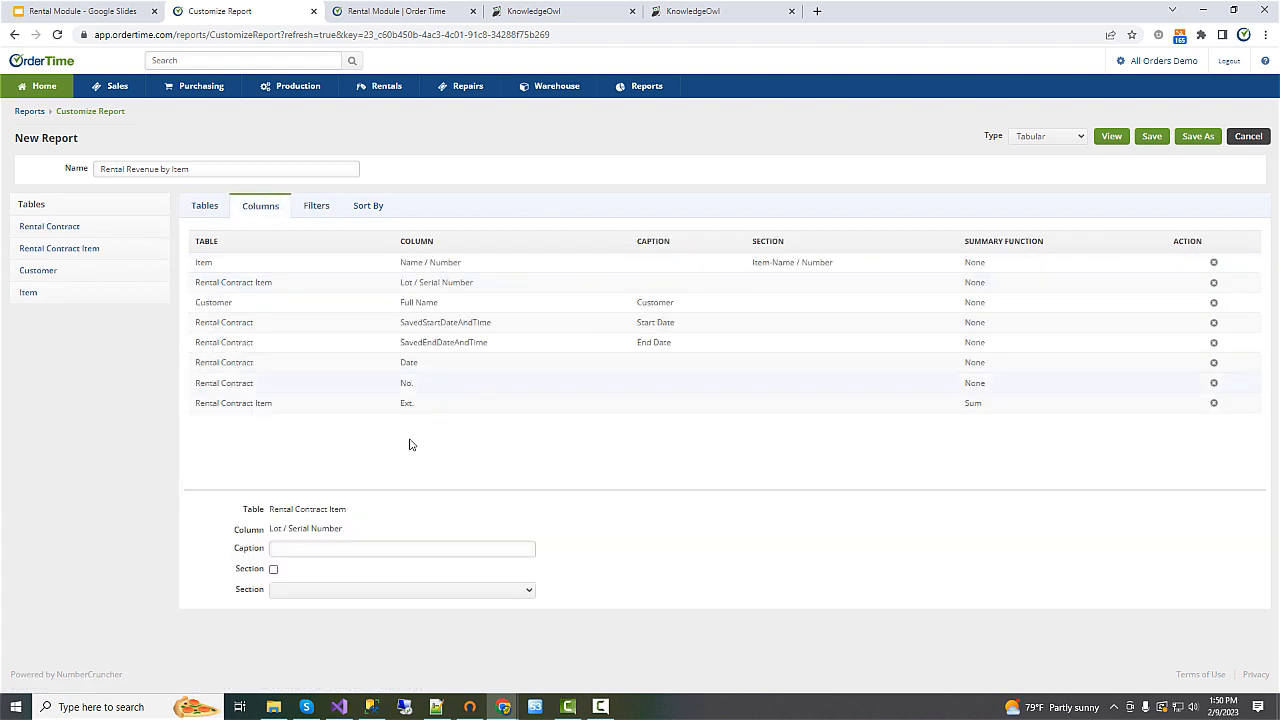
pyautogui.click(274, 572)
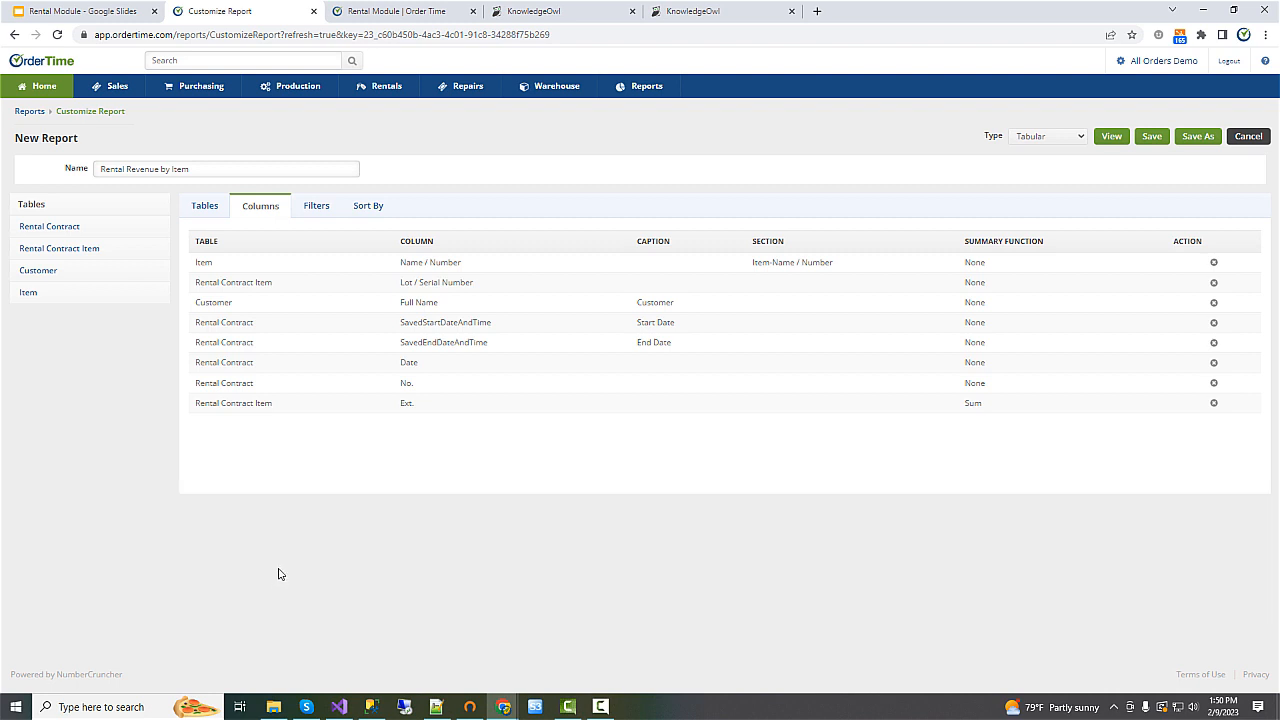
# Step: Remove the Item Id filter from the report, and view the revenue grouped by item and lot or serial number
pyautogui.click(316, 207)
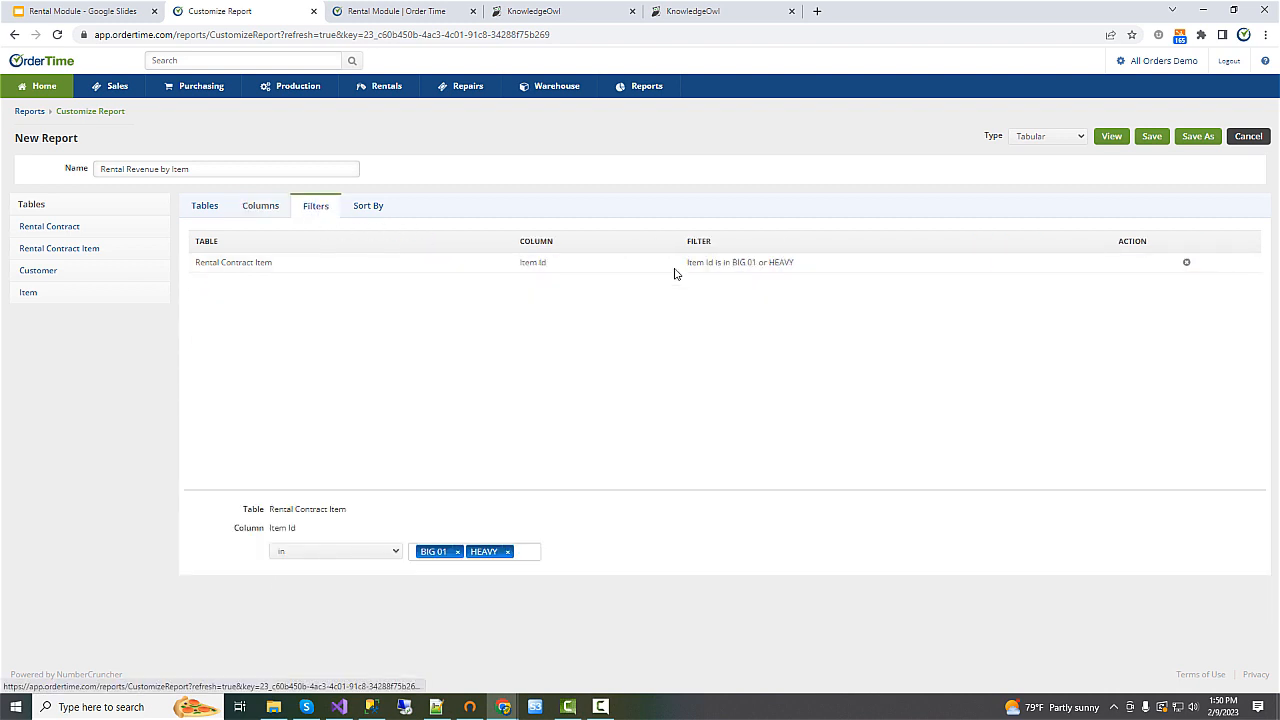
pyautogui.click(1186, 266)
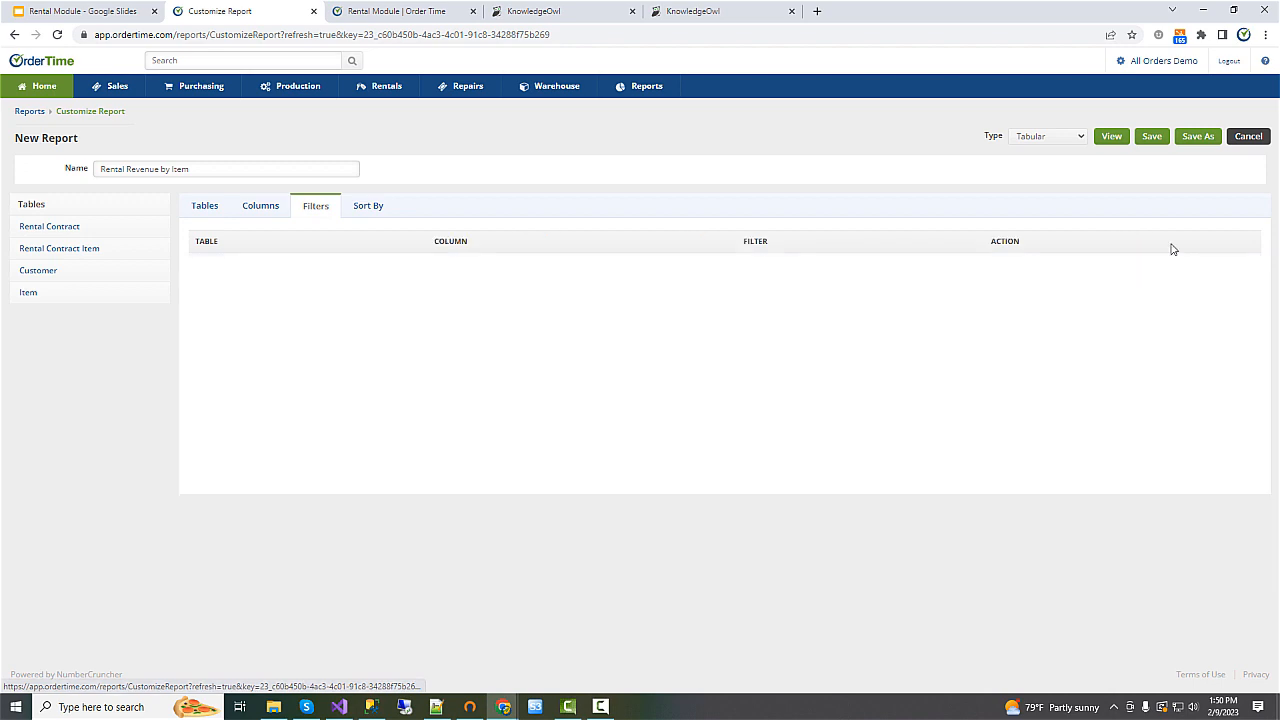
pyautogui.click(1111, 136)
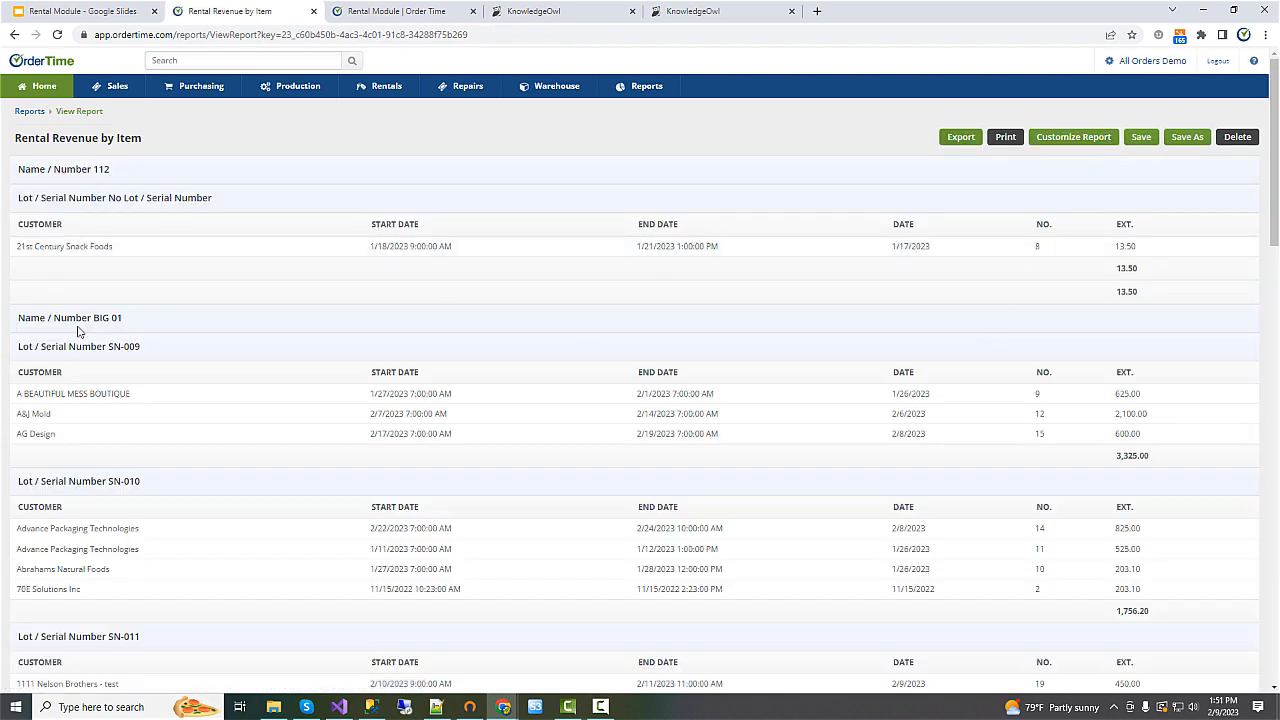
pyautogui.scroll(-1, 128, 345)
pyautogui.scroll(-2, 128, 340)
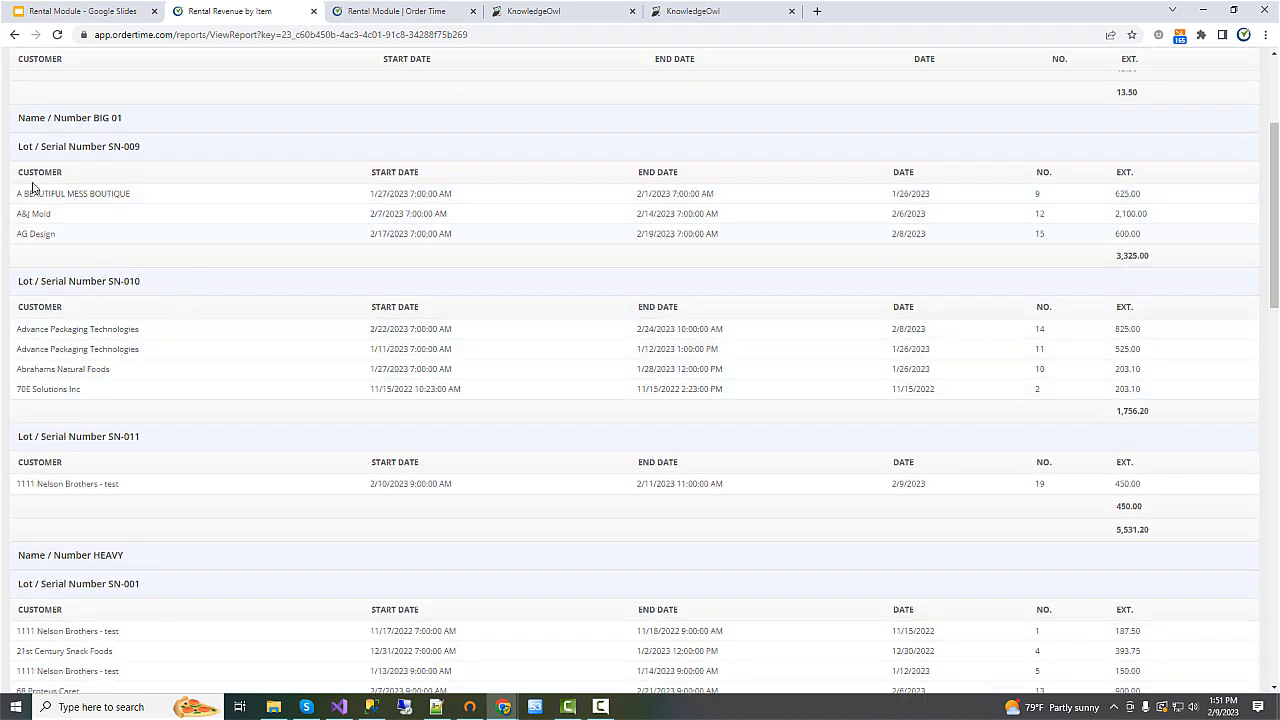
pyautogui.scroll(3, 682, 180)
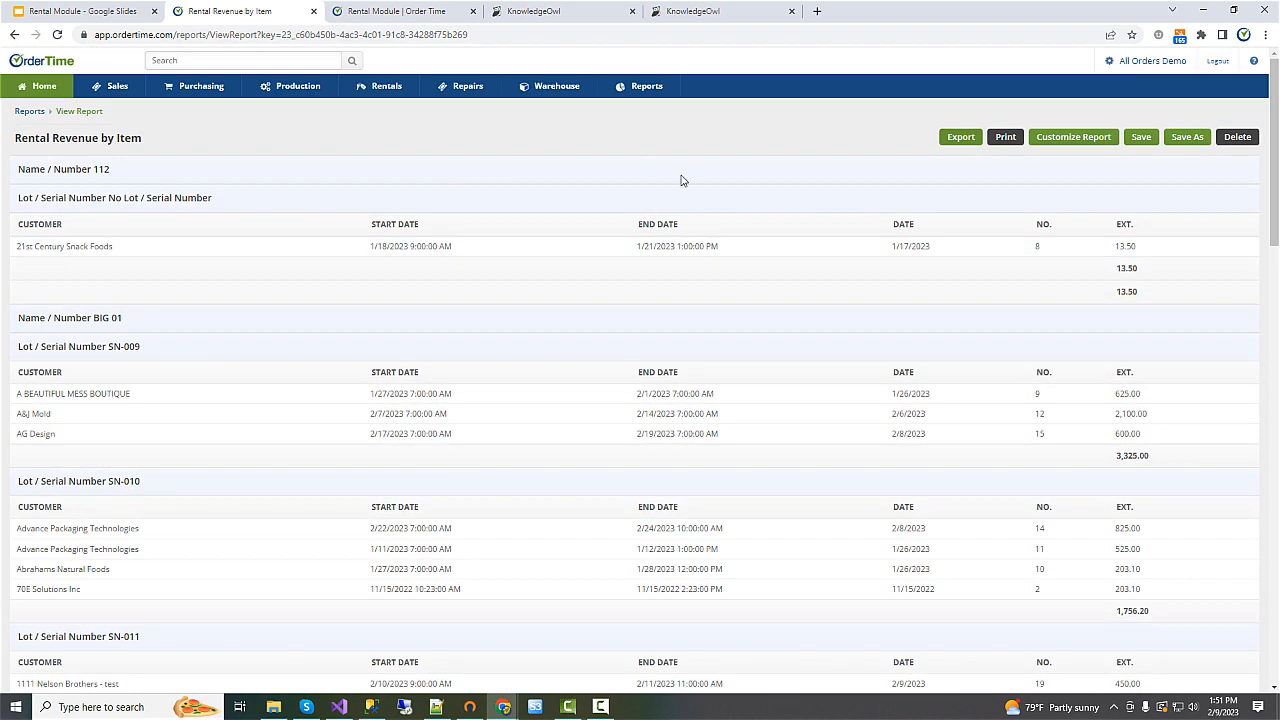